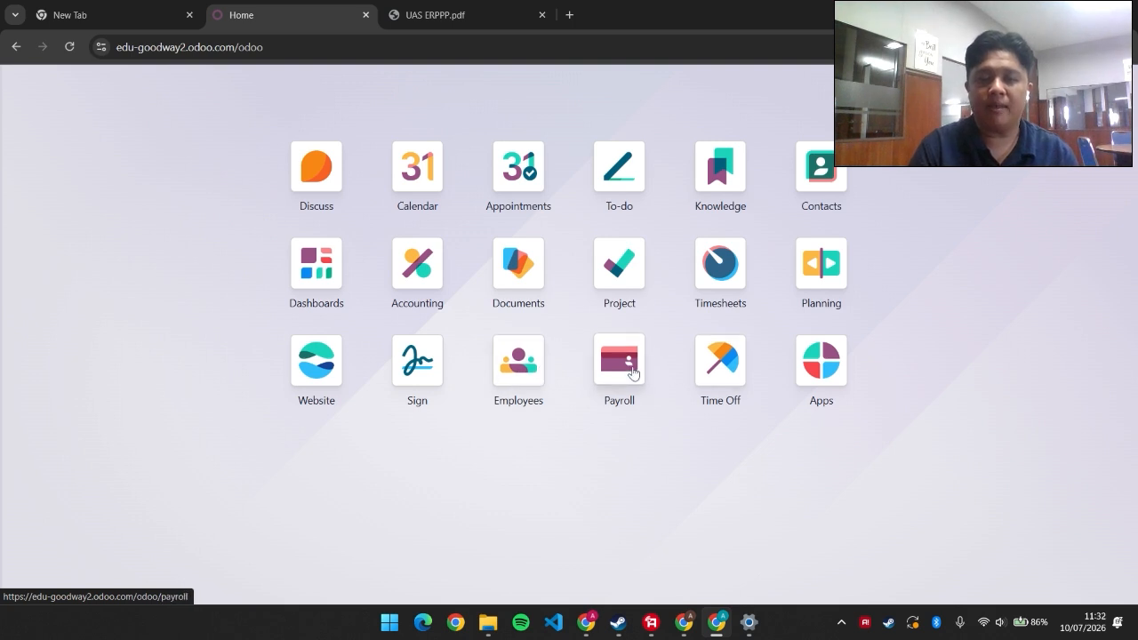
# Open the Accounting Specialist's employee record and look over its department, job position and work address
pyautogui.click(527, 366)
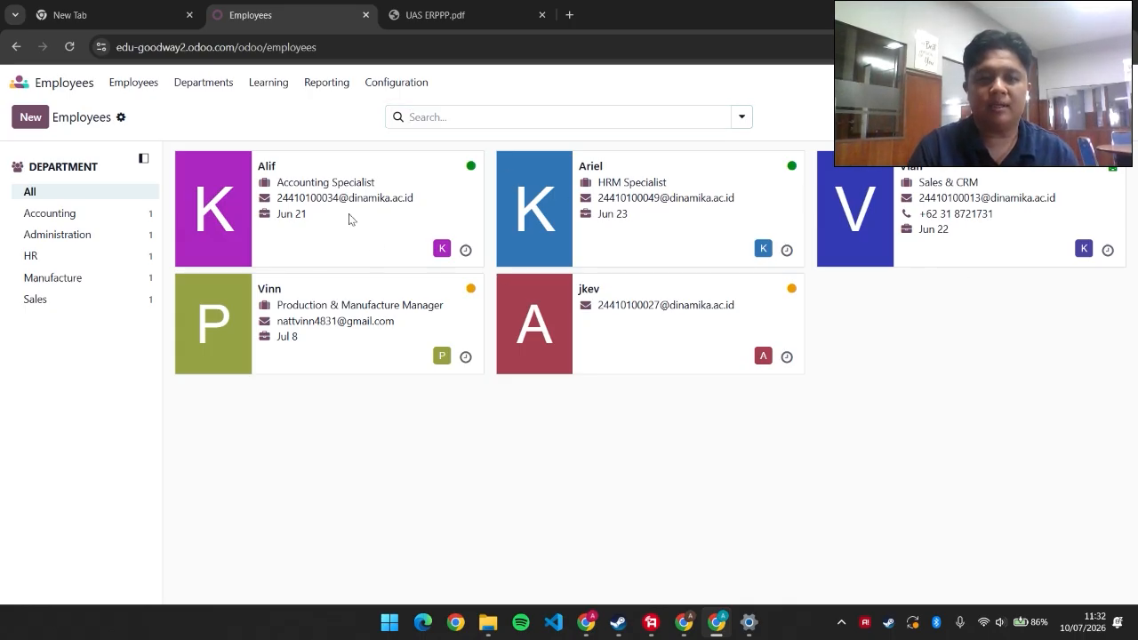
pyautogui.click(374, 231)
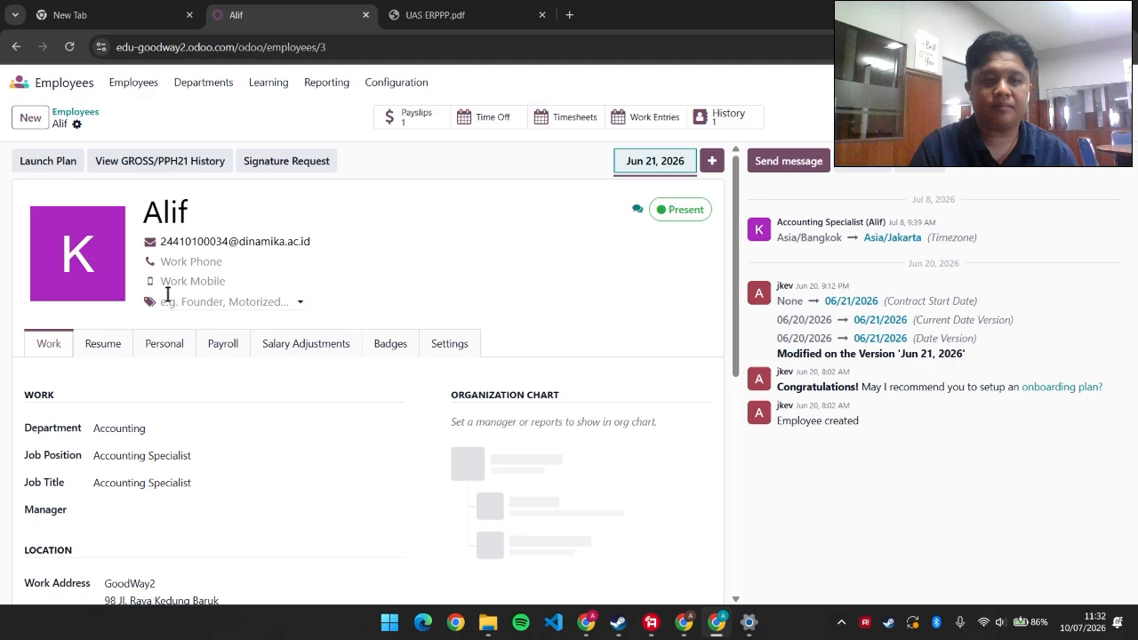
pyautogui.scroll(-2, 162, 304)
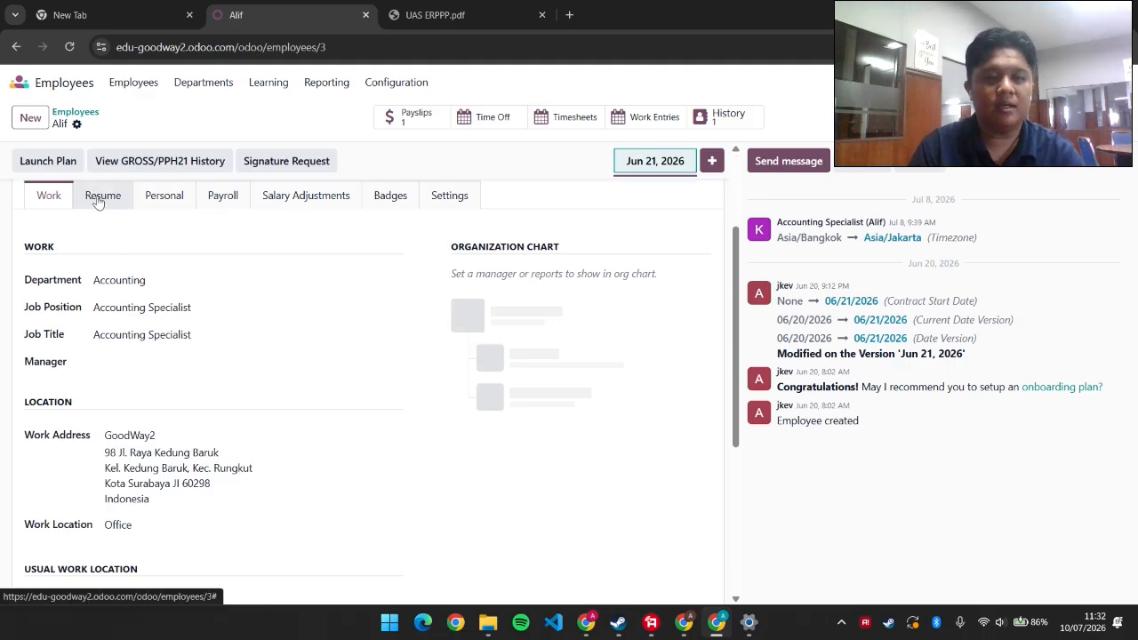
pyautogui.scroll(-5, 121, 233)
pyautogui.scroll(4, 158, 311)
pyautogui.scroll(2, 158, 314)
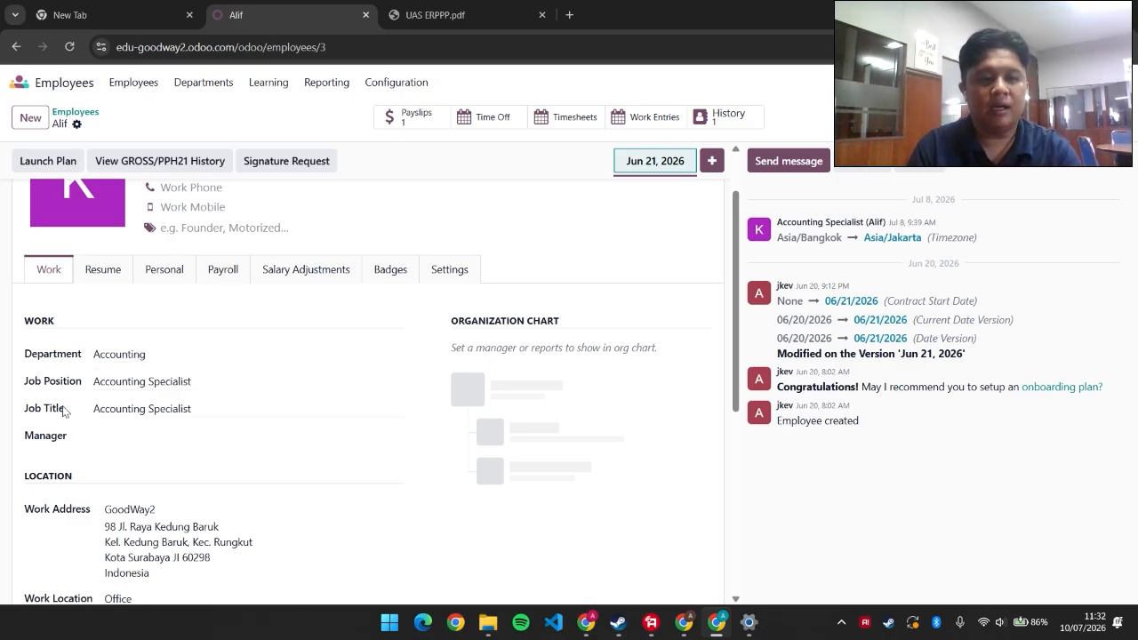
pyautogui.scroll(2, 145, 408)
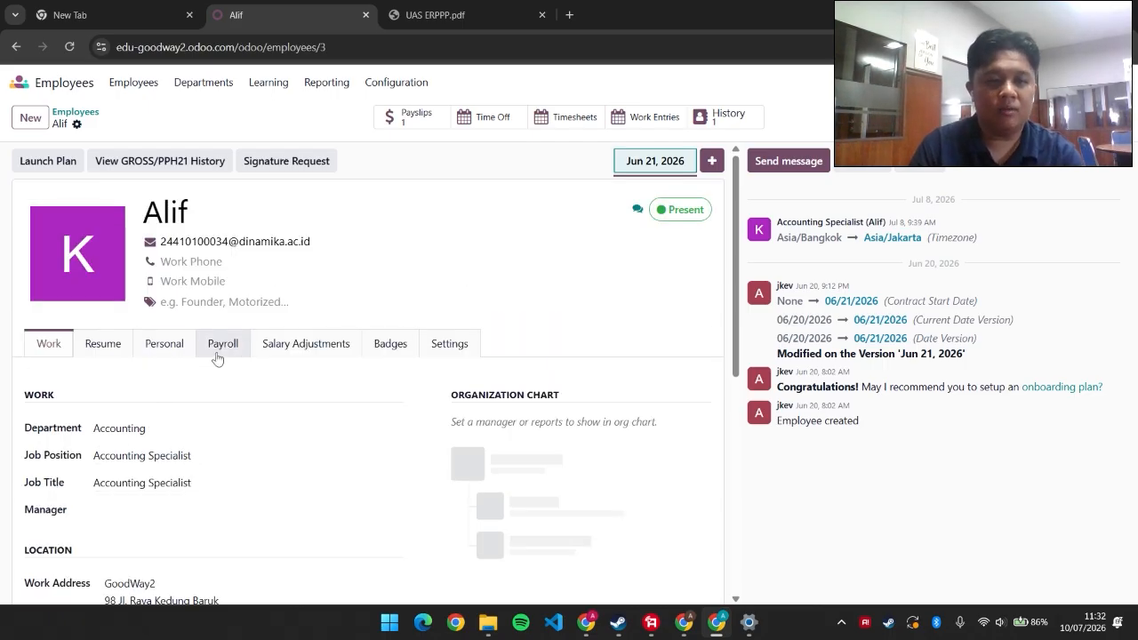
# Review the employee's resume, personal details and Rp 5,000,000.00 monthly payroll contract
pyautogui.click(124, 354)
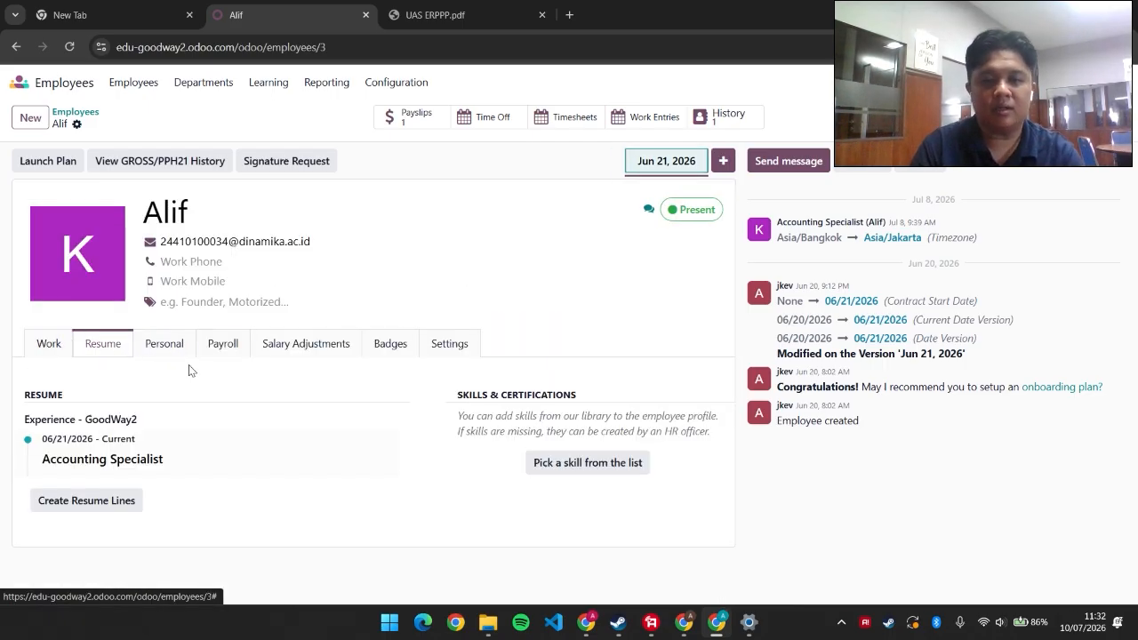
pyautogui.click(173, 353)
pyautogui.scroll(-2, 247, 384)
pyautogui.scroll(1, 247, 384)
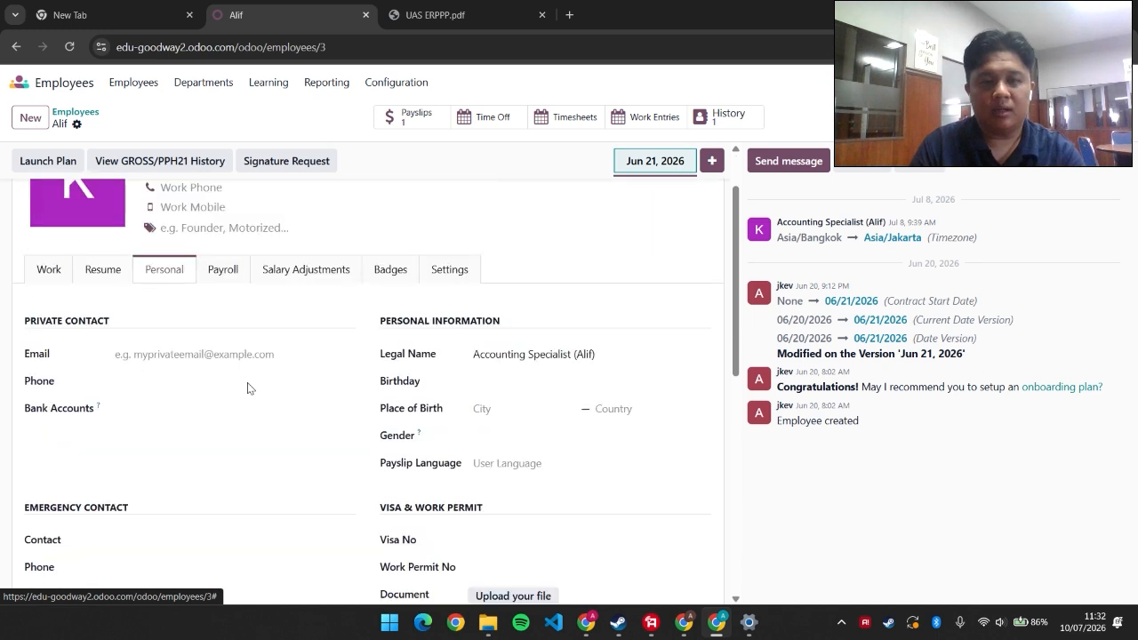
pyautogui.scroll(-1, 247, 384)
pyautogui.scroll(1, 247, 383)
pyautogui.click(224, 274)
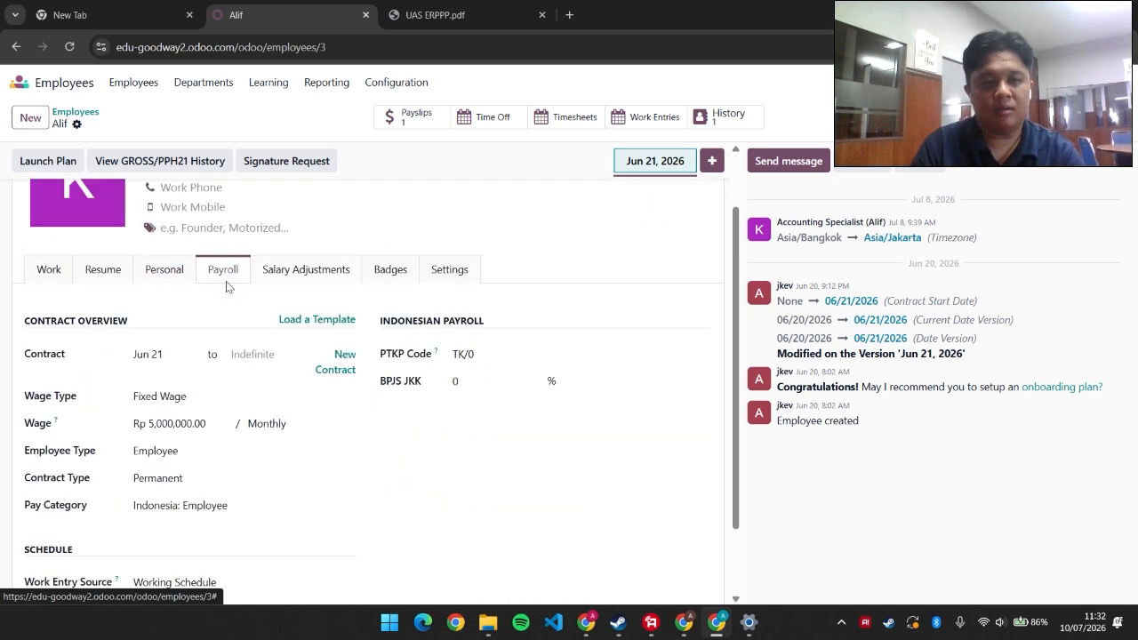
pyautogui.scroll(-1, 226, 334)
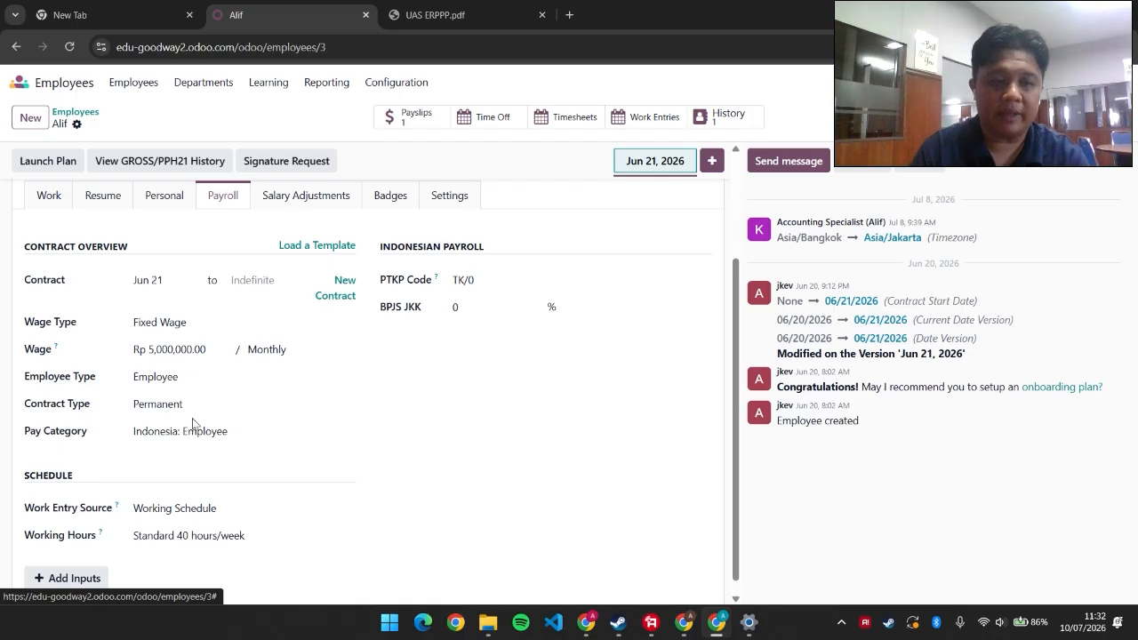
pyautogui.scroll(-1, 58, 433)
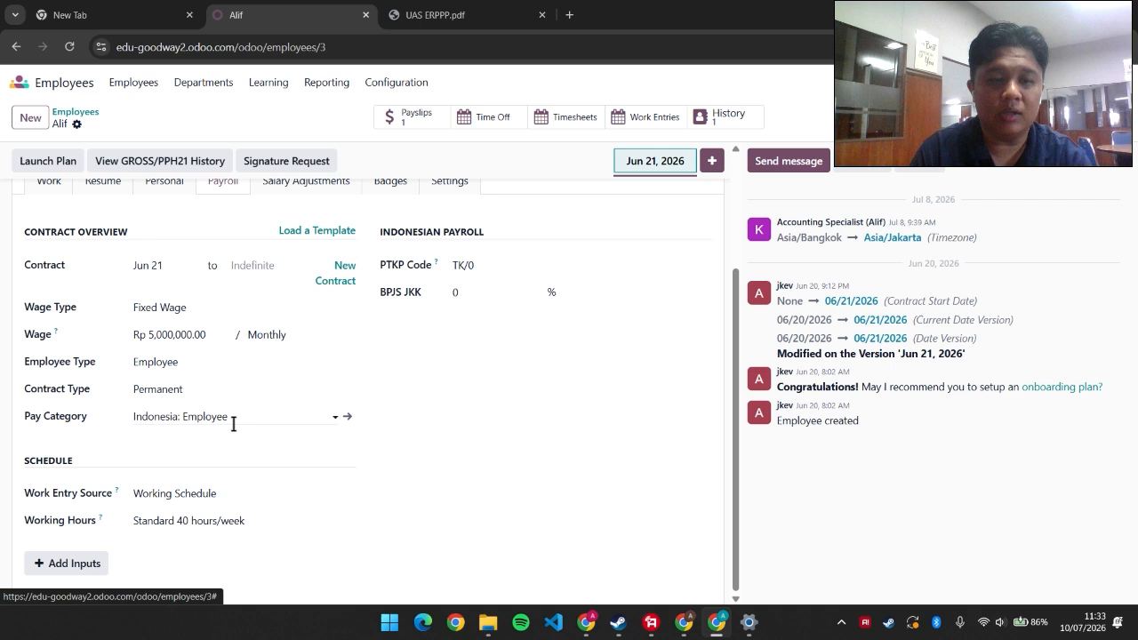
pyautogui.scroll(3, 293, 373)
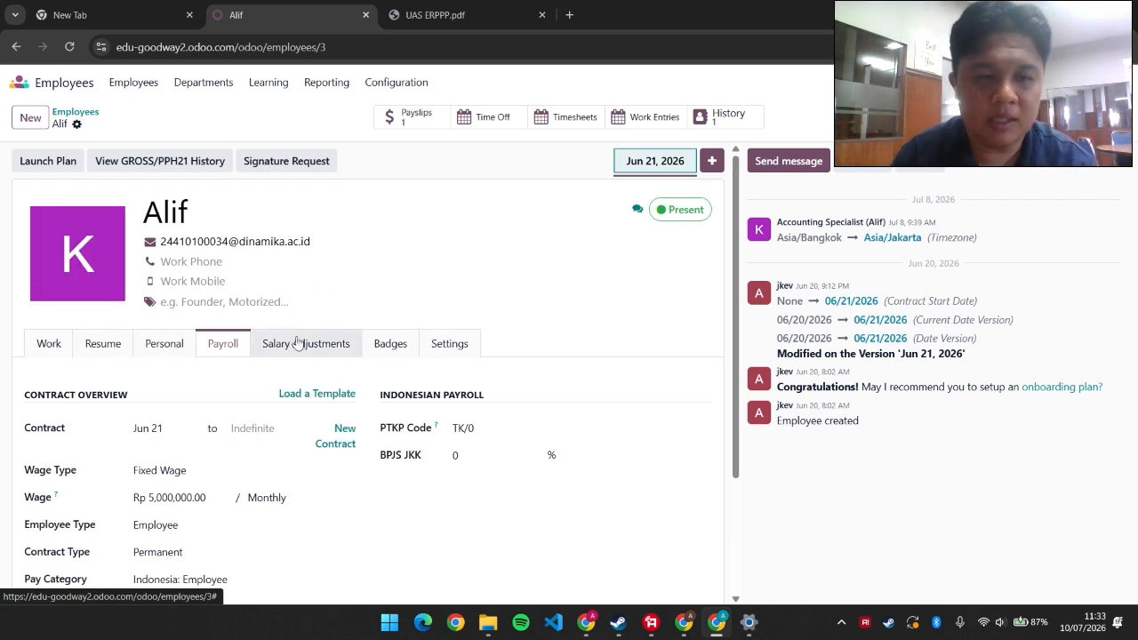
# Check the salary adjustments, badges and approver settings, then return to the Work tab
pyautogui.click(298, 344)
pyautogui.click(388, 346)
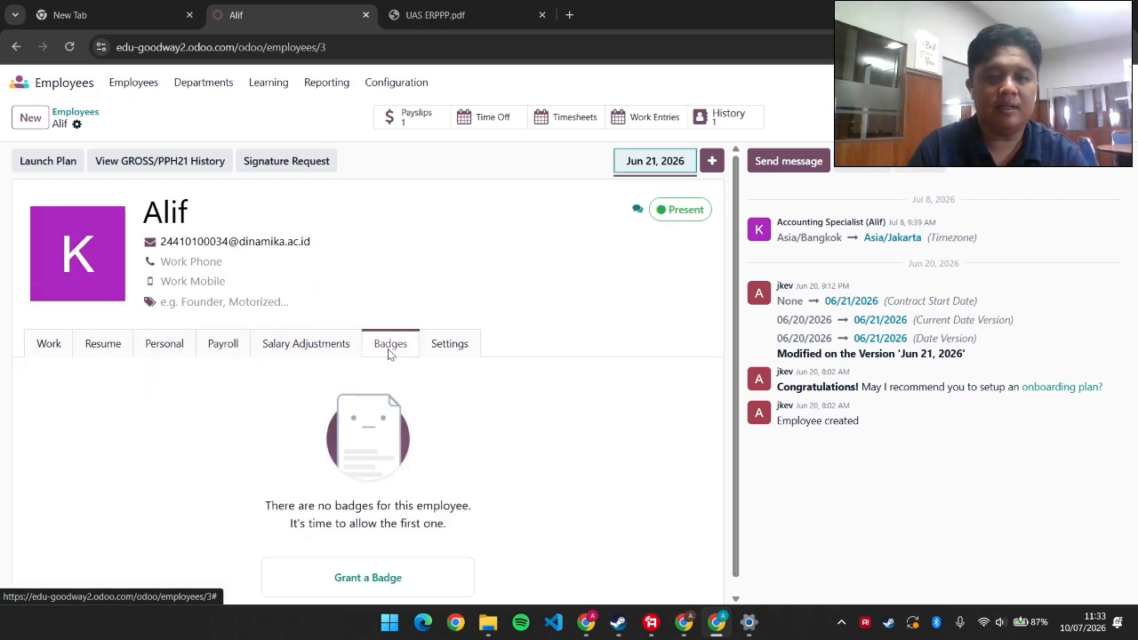
pyautogui.click(431, 352)
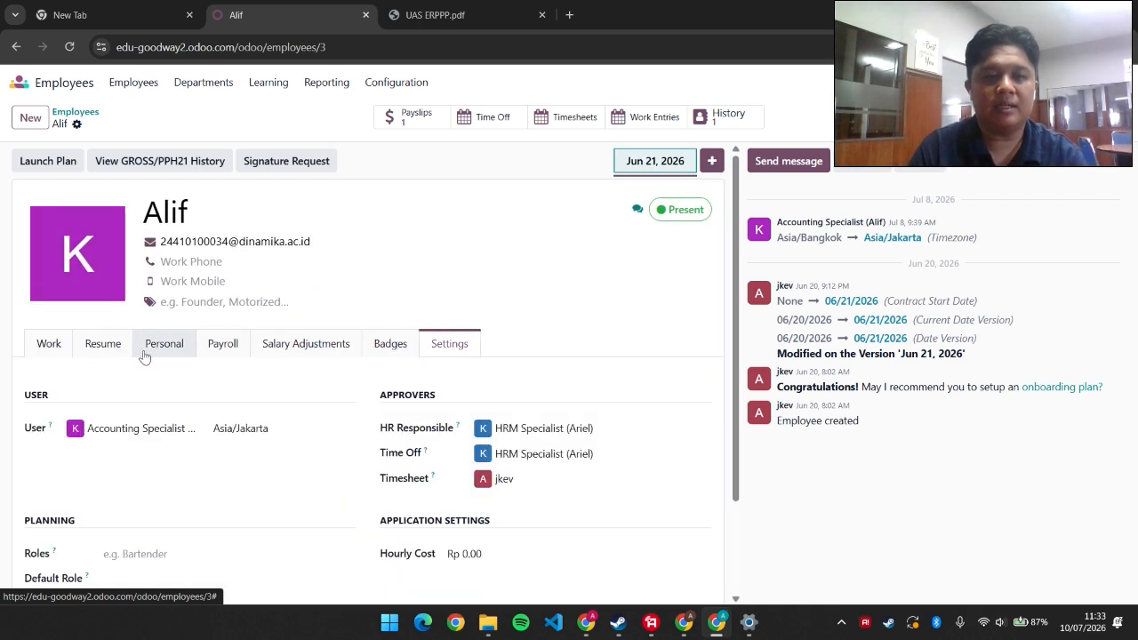
pyautogui.click(53, 347)
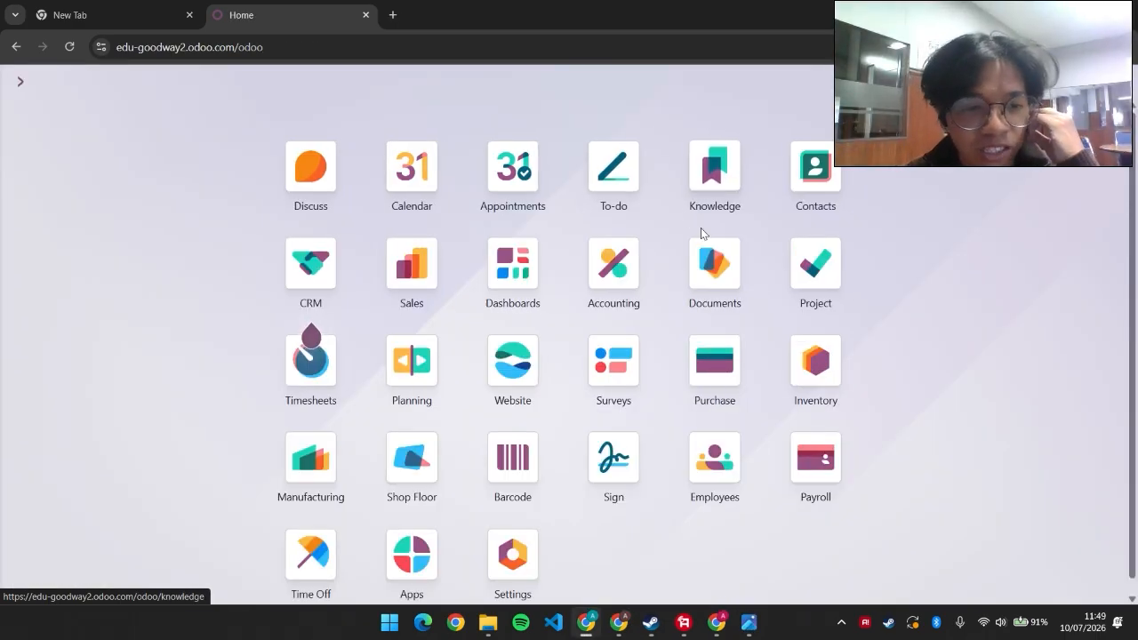
# Show the lifecycle flowchart, then browse the Inventory products list of five goods, including Galon air and Gula
pyautogui.click(757, 623)
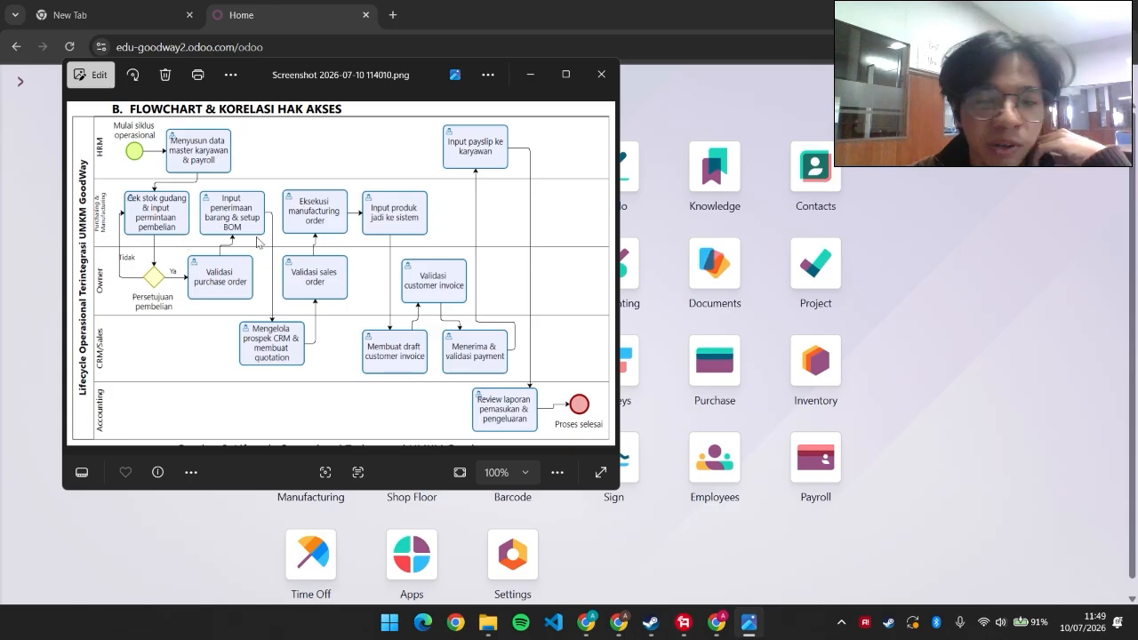
pyautogui.click(811, 369)
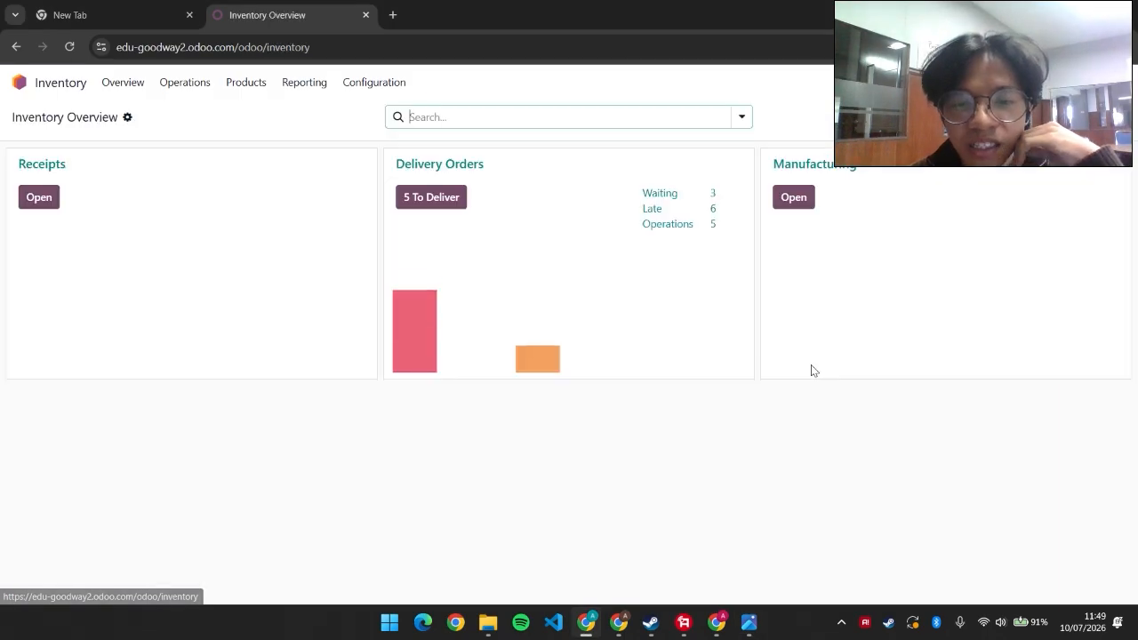
pyautogui.click(263, 90)
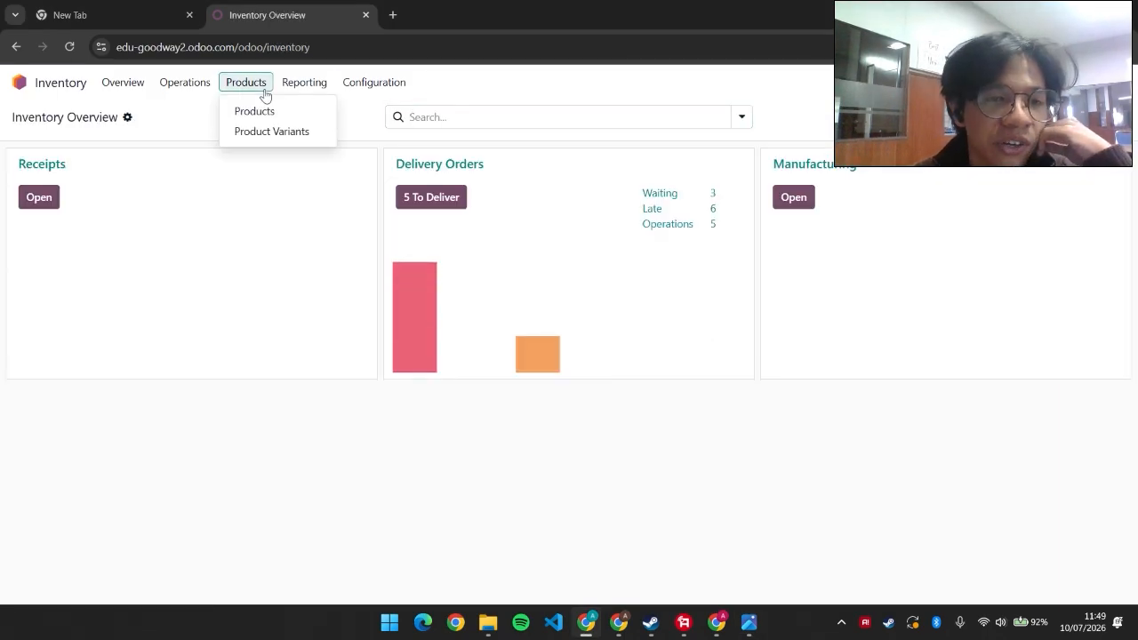
pyautogui.click(263, 110)
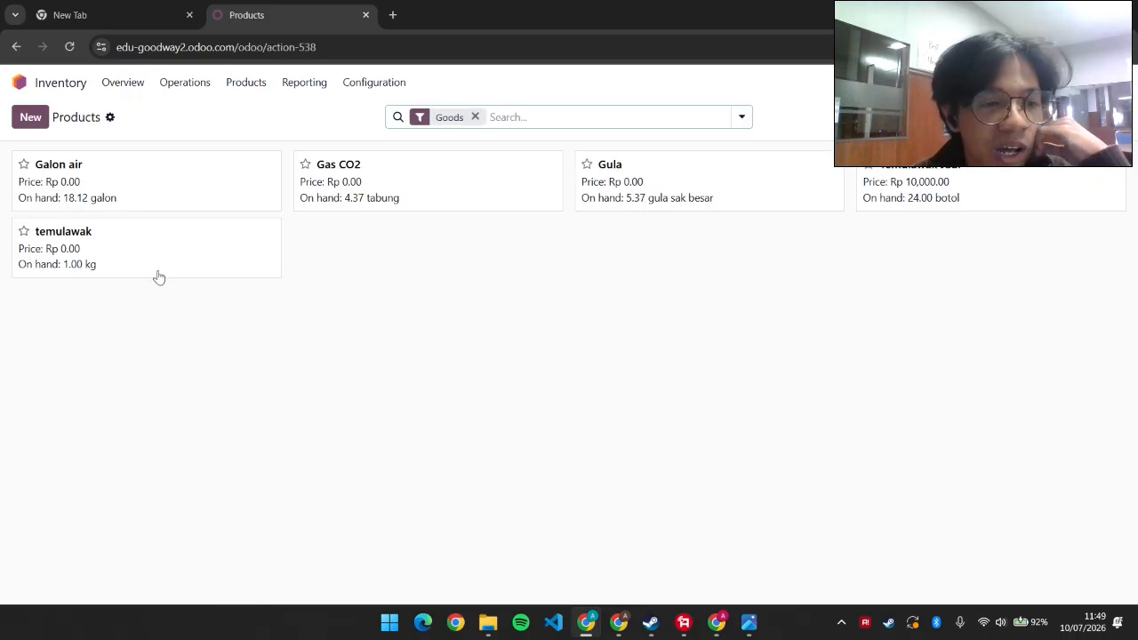
pyautogui.click(29, 88)
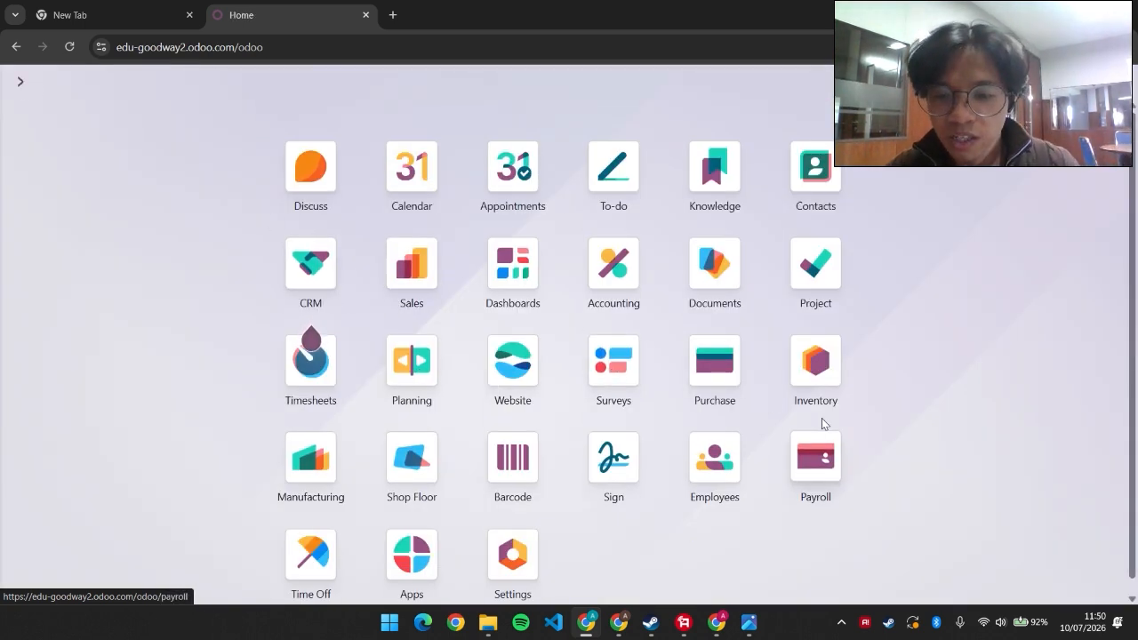
# Start a new request for quotation with a line of 10 temulawak
pyautogui.click(714, 360)
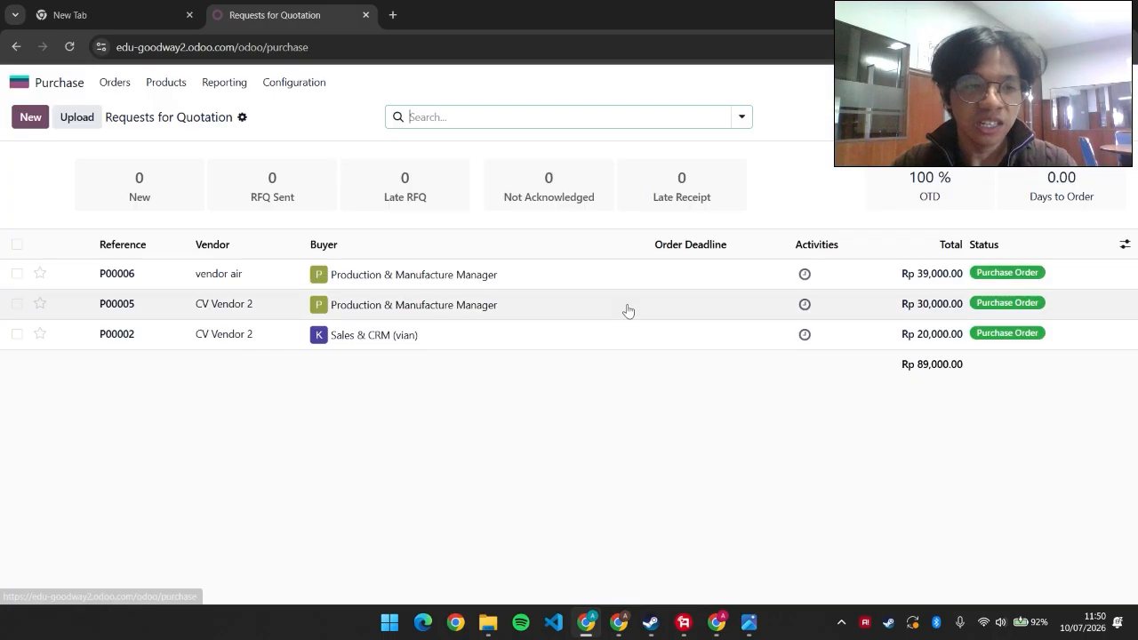
pyautogui.click(30, 121)
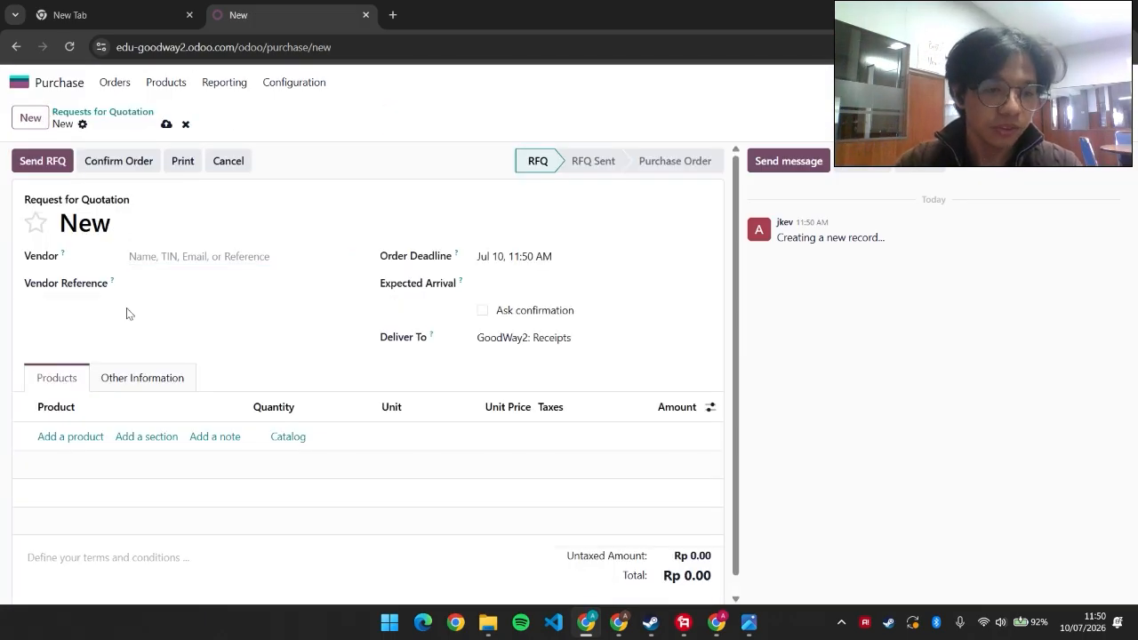
pyautogui.click(93, 439)
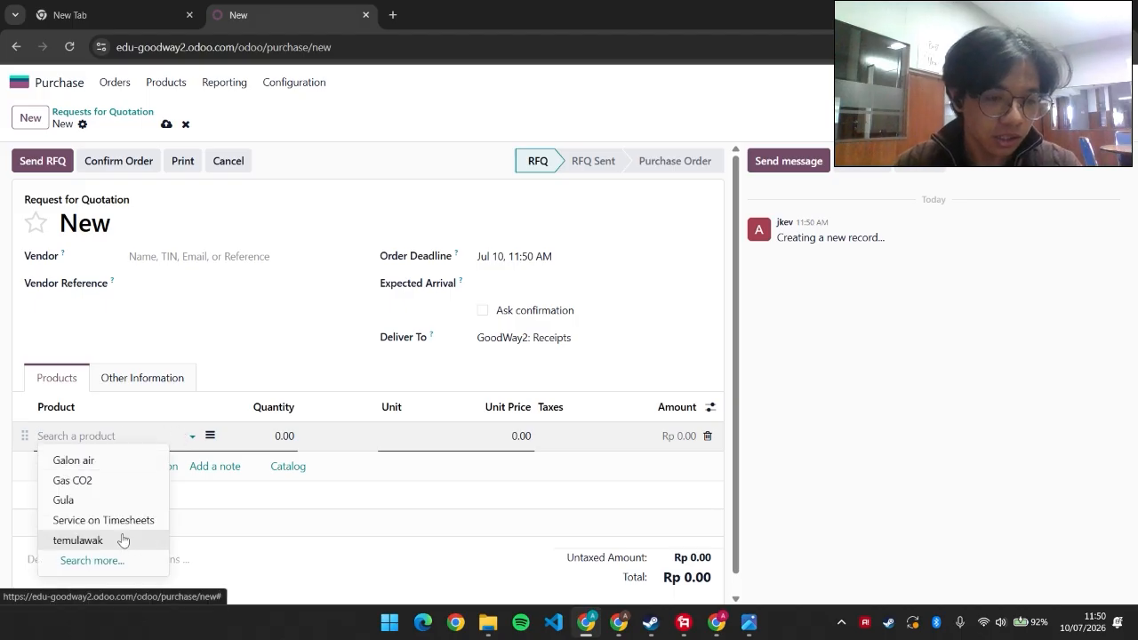
pyautogui.click(122, 539)
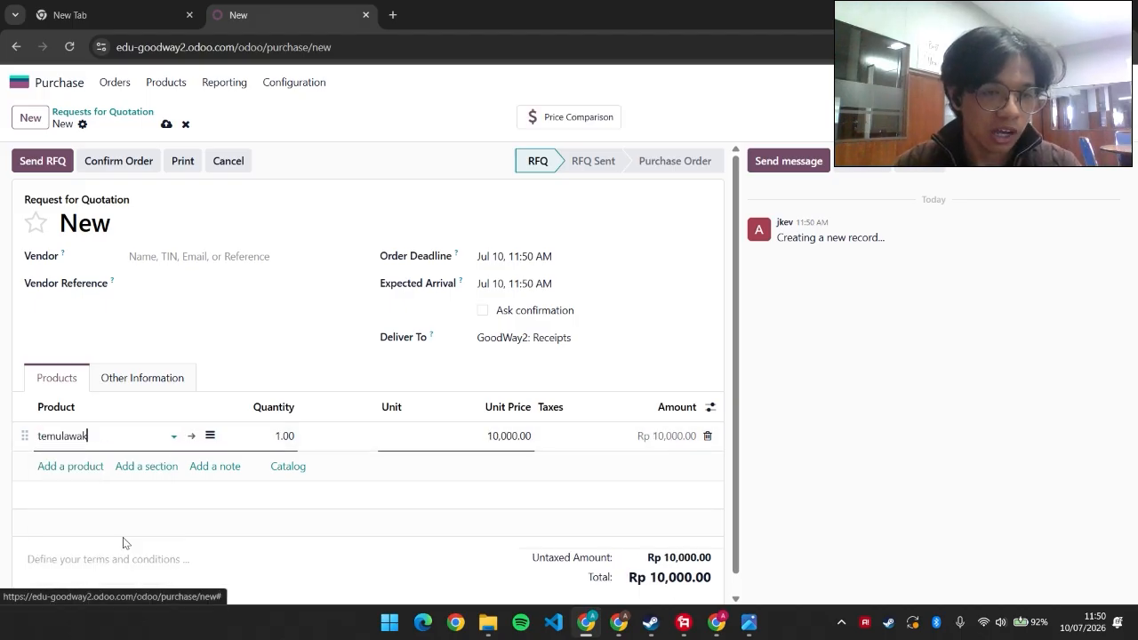
pyautogui.click(290, 436)
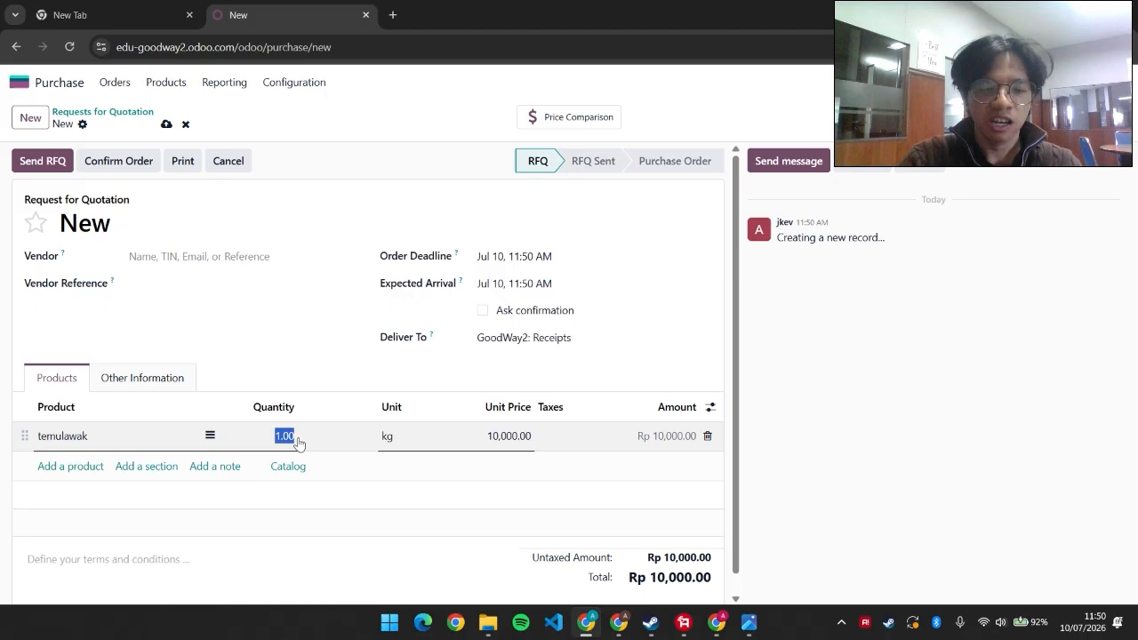
pyautogui.write('10')
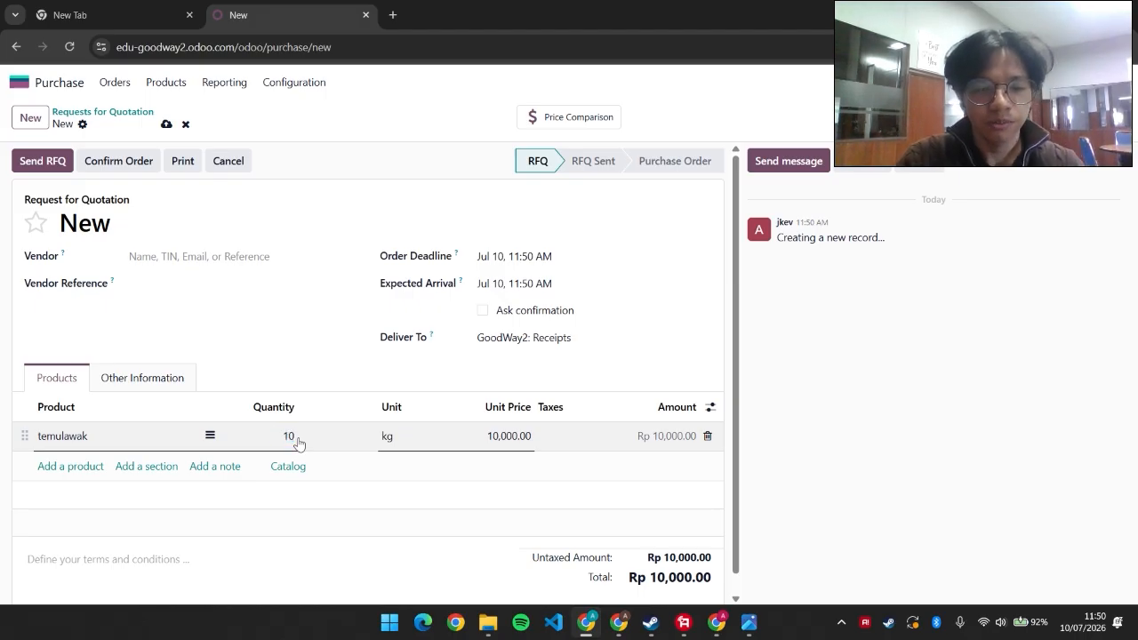
pyautogui.press('Return')
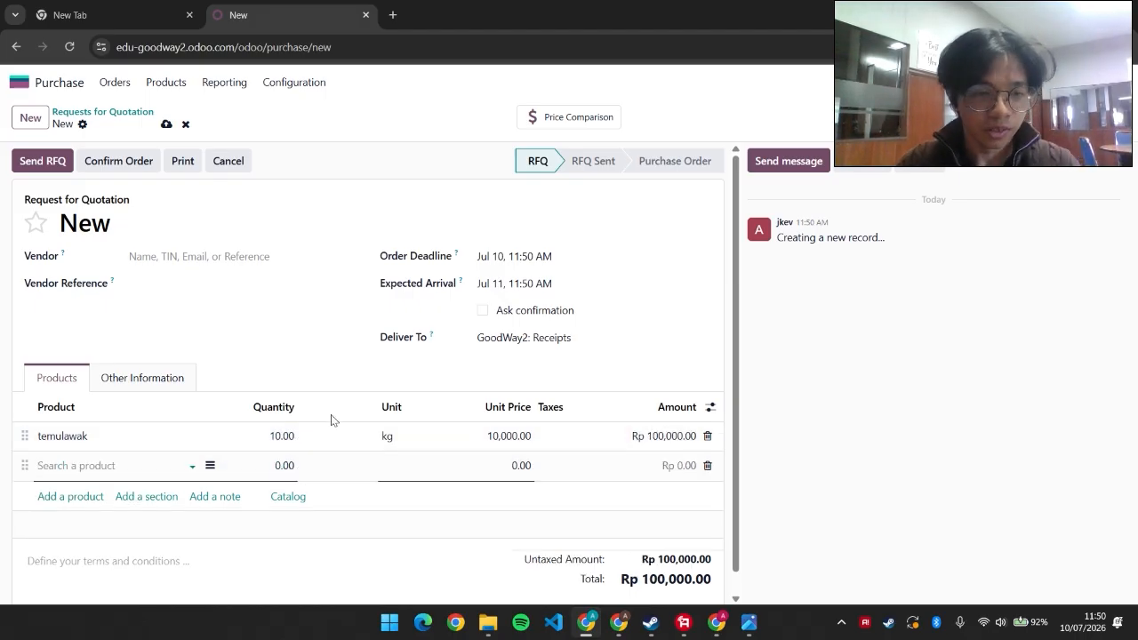
# Set CV Vendor 2 as vendor and confirm purchase order P00007 for Rp 100,000.00
pyautogui.click(95, 160)
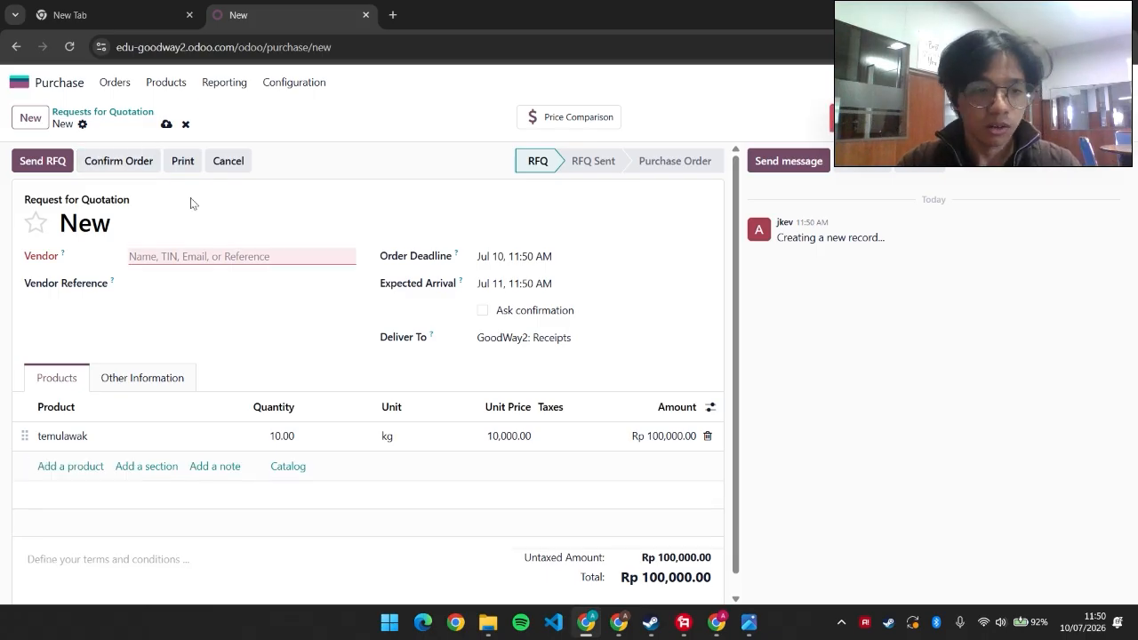
pyautogui.click(208, 253)
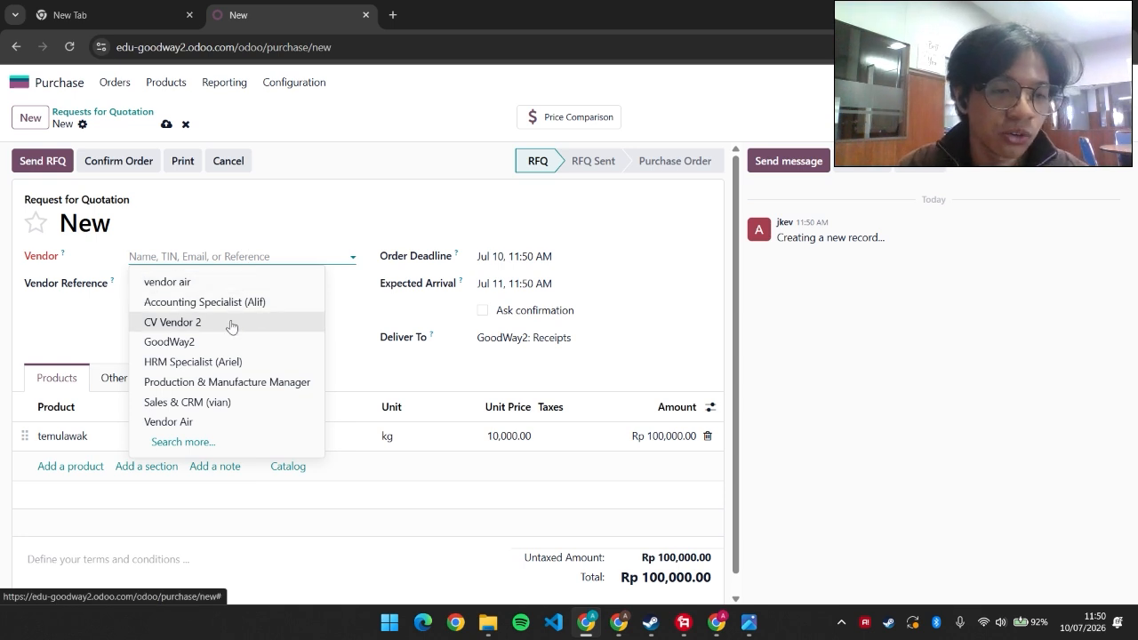
pyautogui.click(232, 323)
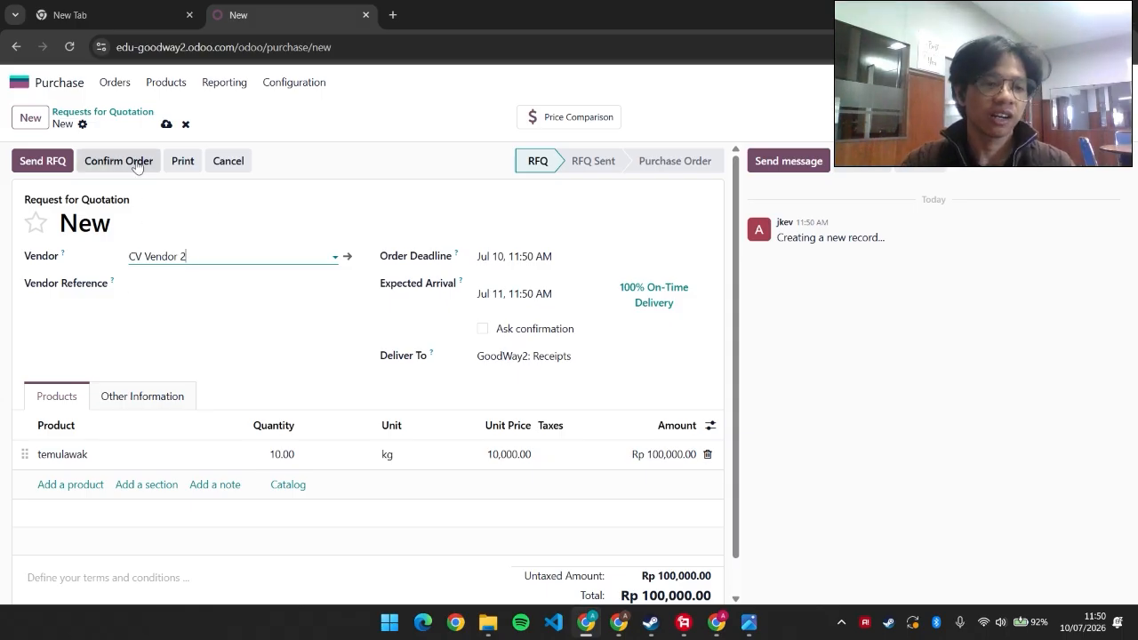
pyautogui.click(136, 163)
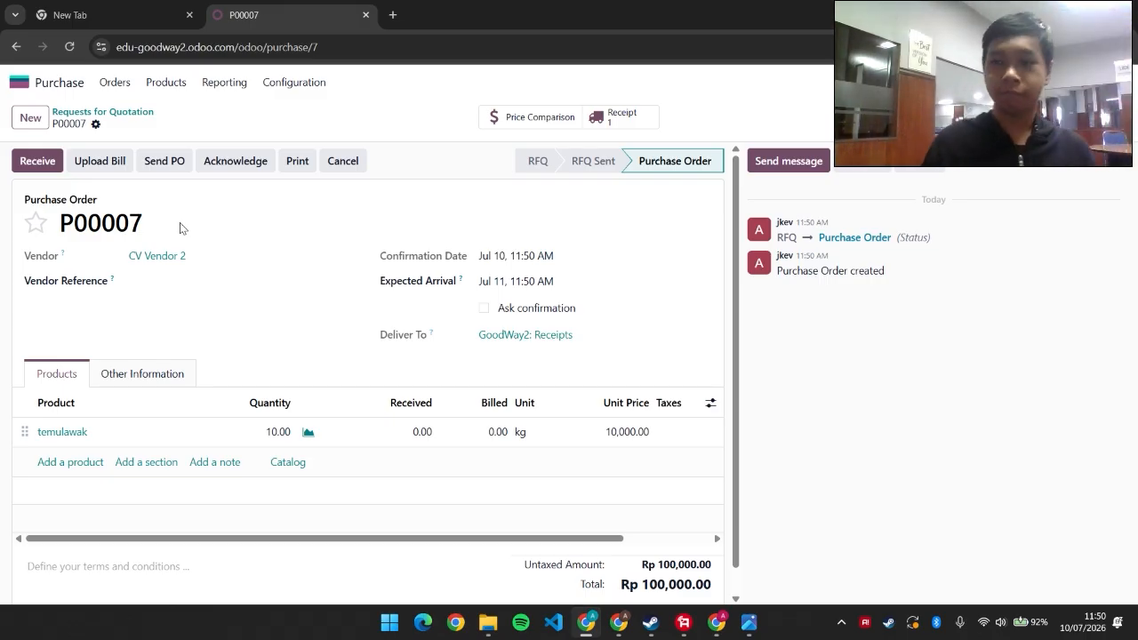
# Open the order's receipt WH/IN/00006 for 10 kg temulawak, then log out of Odoo
pyautogui.click(1115, 82)
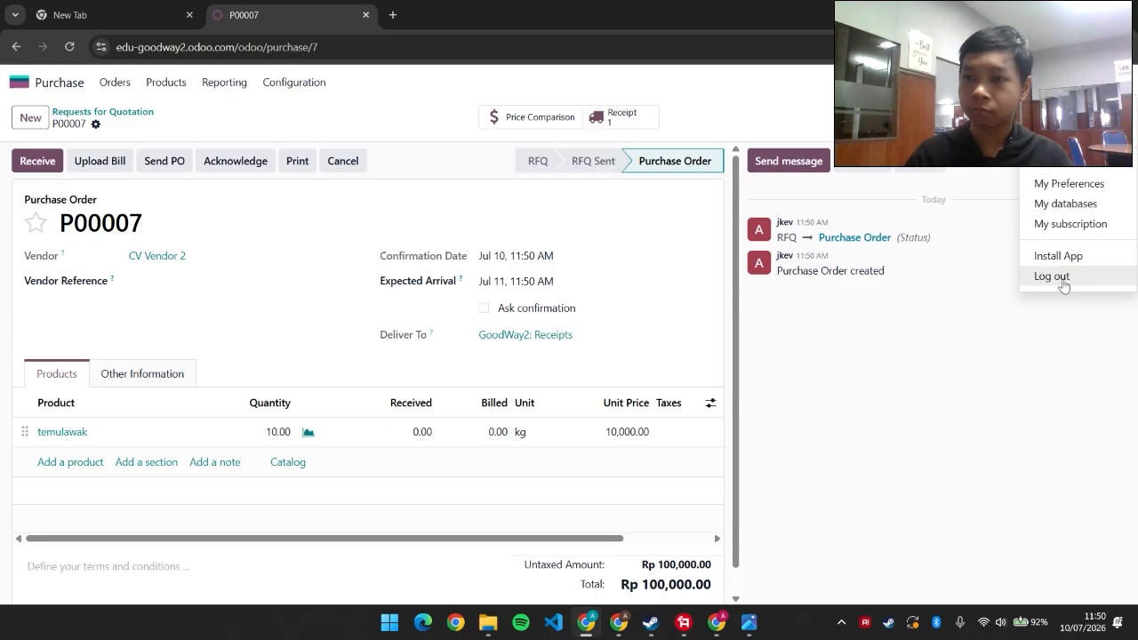
pyautogui.click(613, 117)
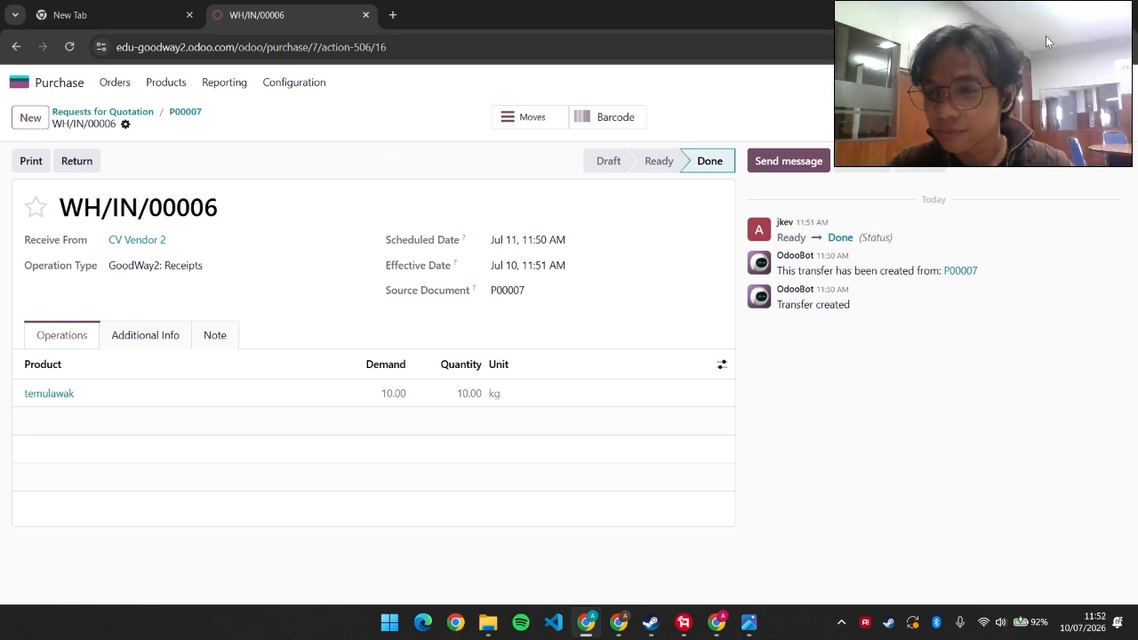
pyautogui.click(1111, 82)
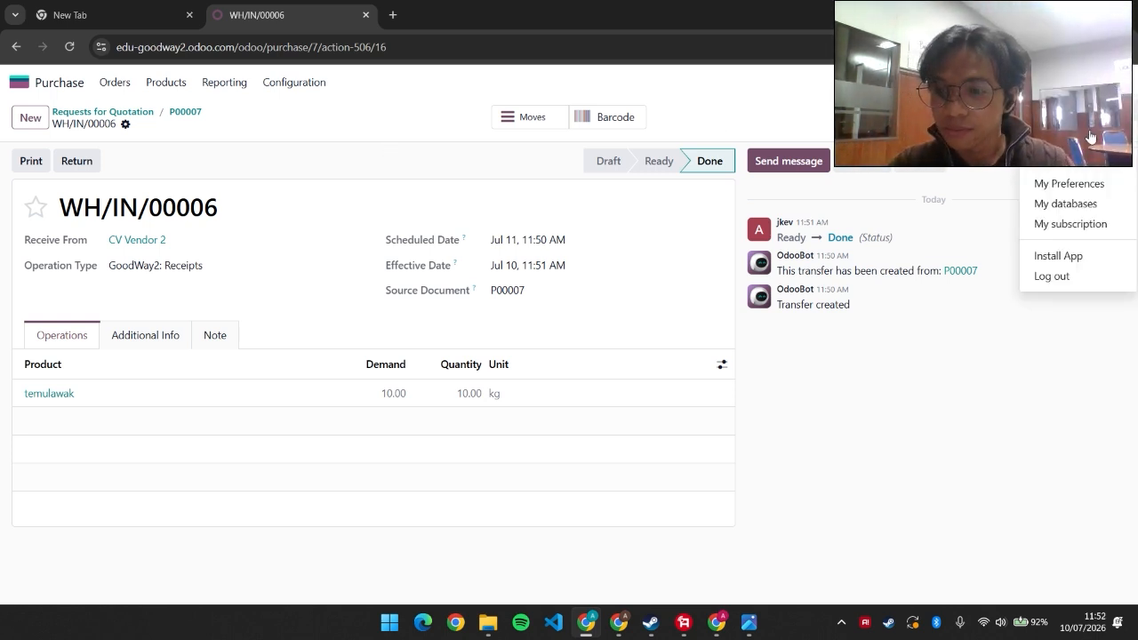
pyautogui.click(1059, 276)
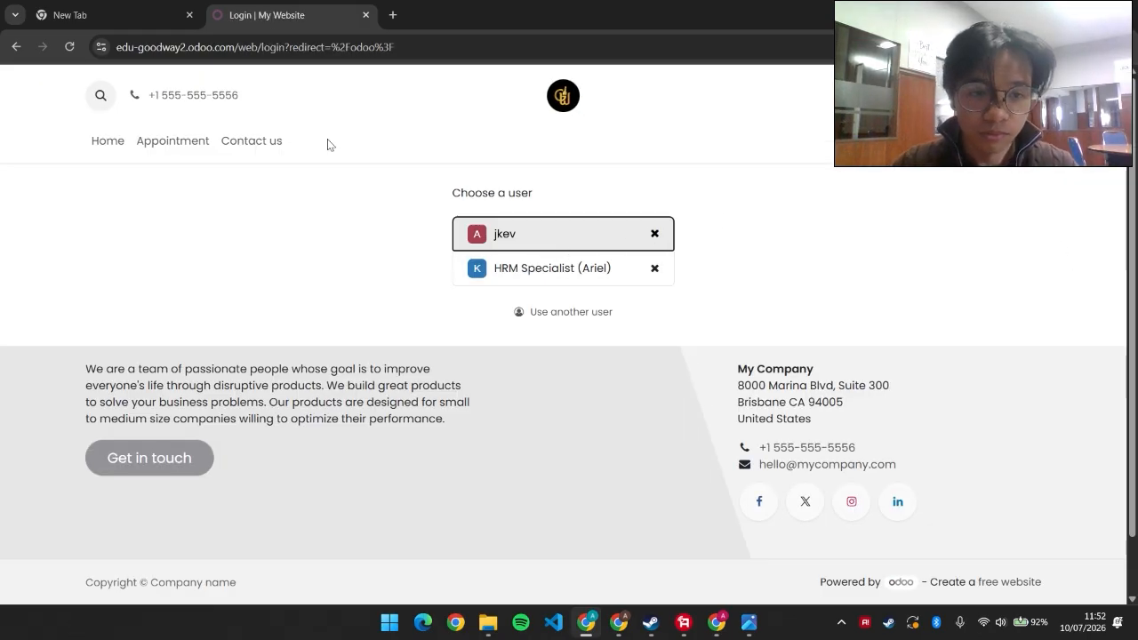
# Switch to the other Odoo window, glance at the flowchart again, and open the Inventory overview
pyautogui.click(620, 619)
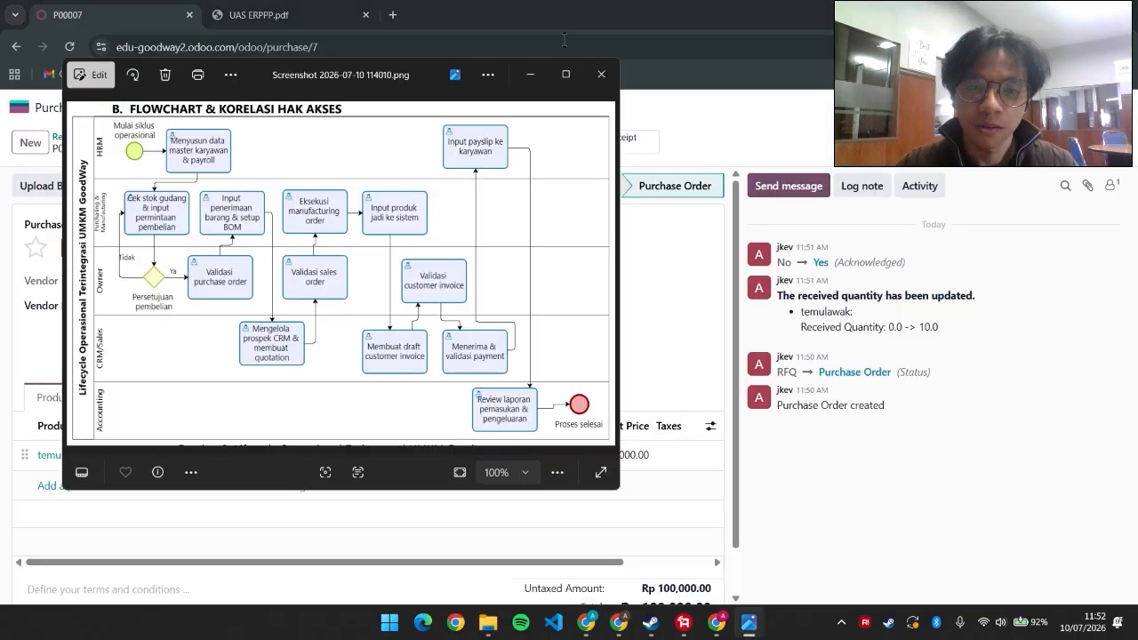
pyautogui.click(22, 123)
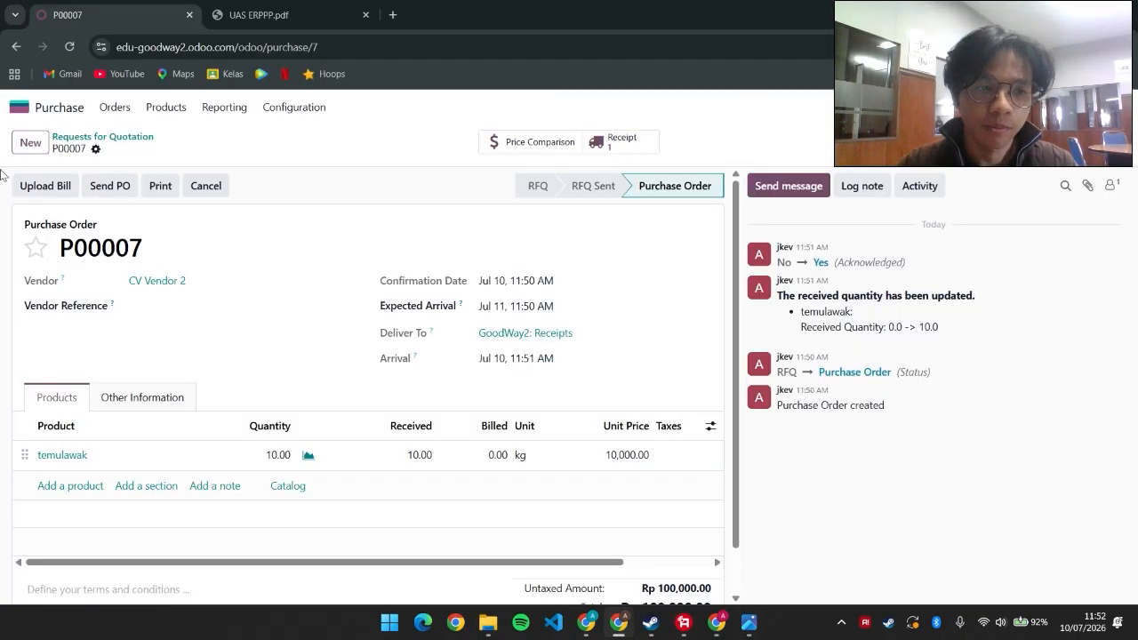
pyautogui.click(19, 107)
pyautogui.click(747, 622)
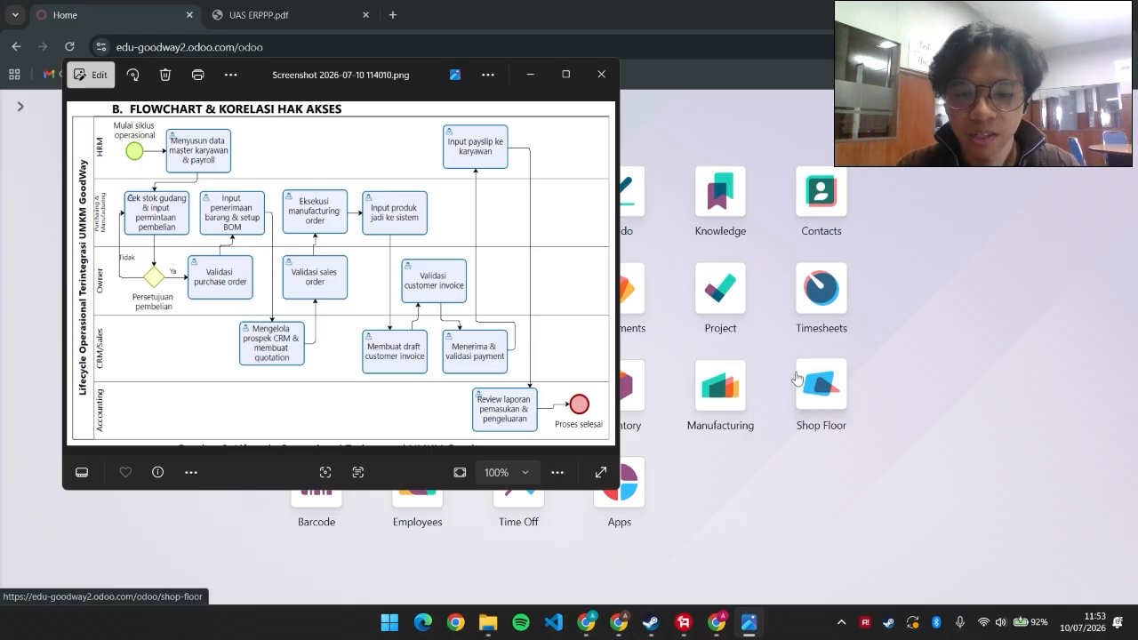
pyautogui.click(529, 75)
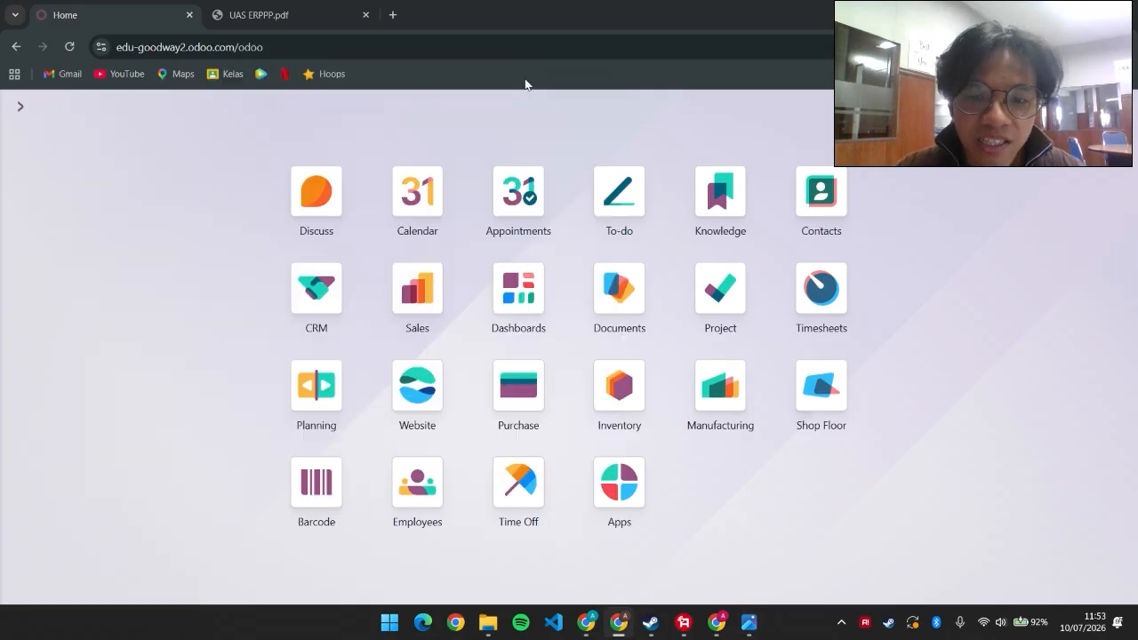
pyautogui.click(629, 401)
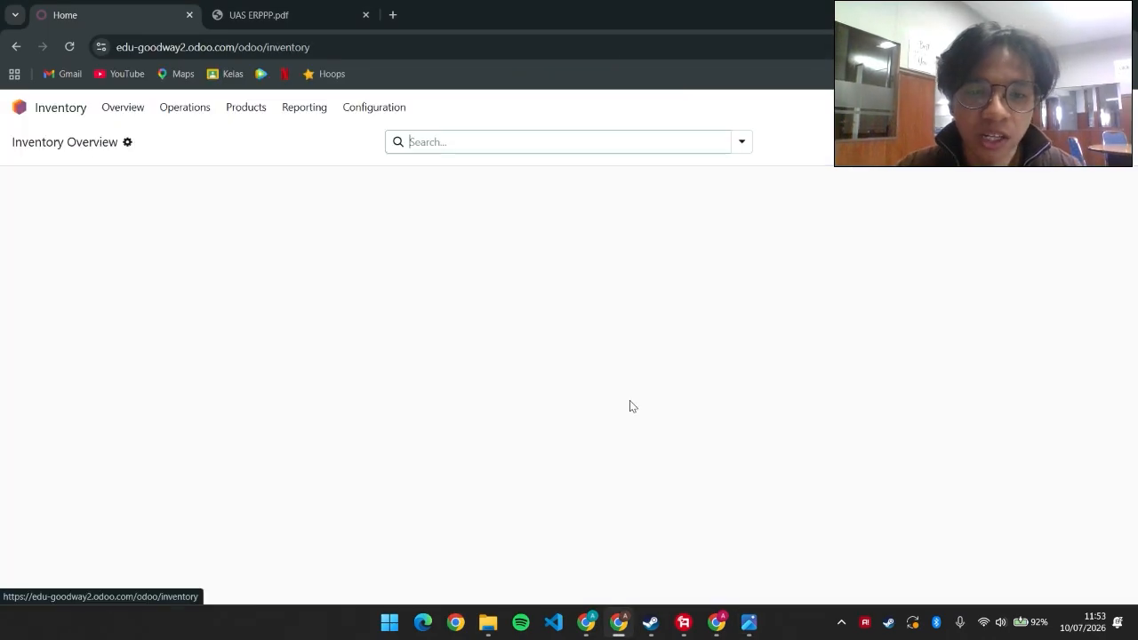
# Check the stocked products' on-hand amounts, then go to the Manufacturing Orders list
pyautogui.click(250, 109)
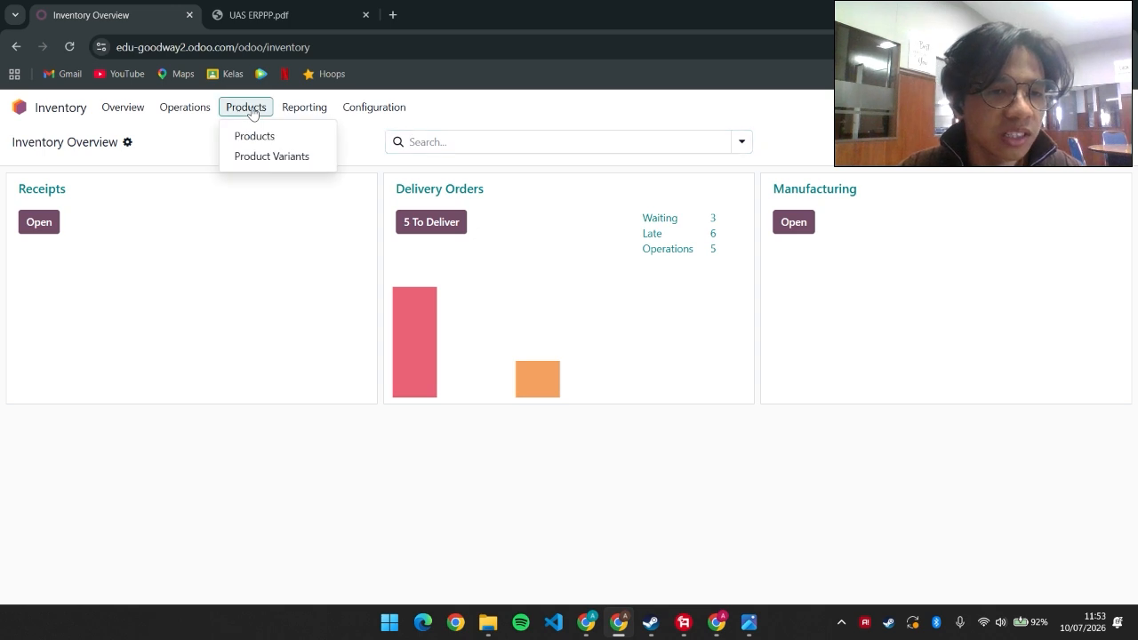
pyautogui.click(267, 138)
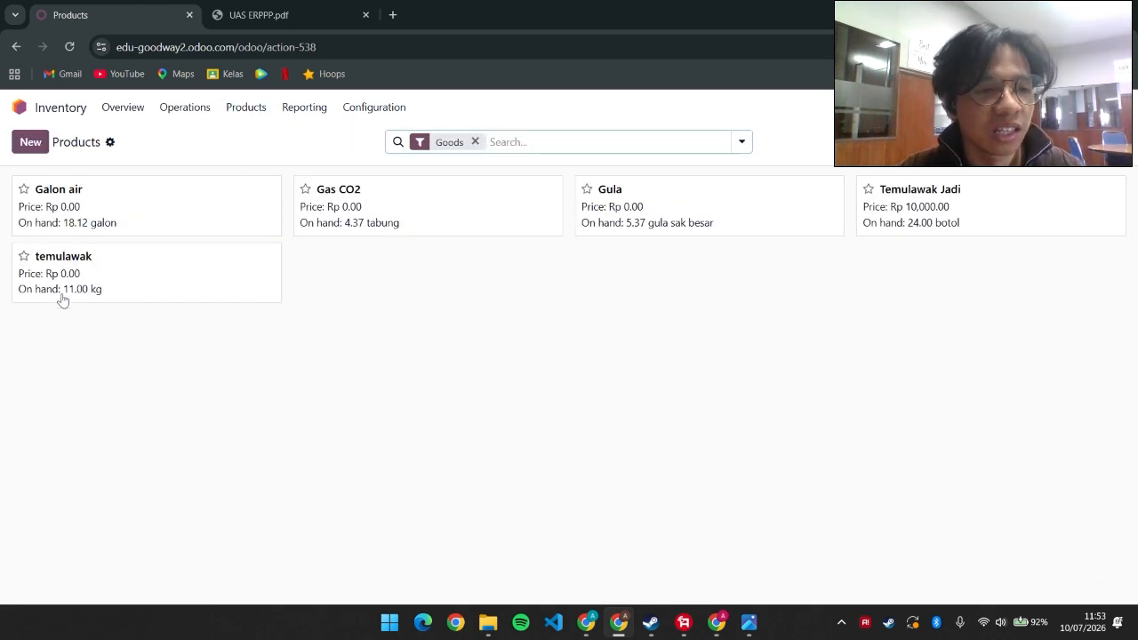
pyautogui.click(18, 107)
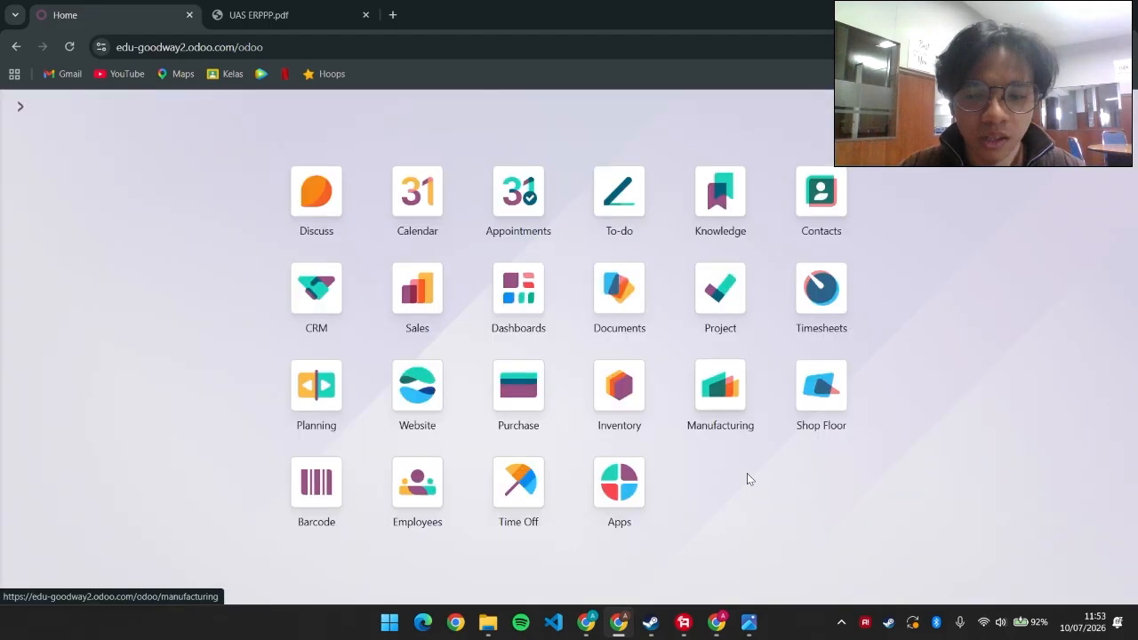
pyautogui.click(734, 403)
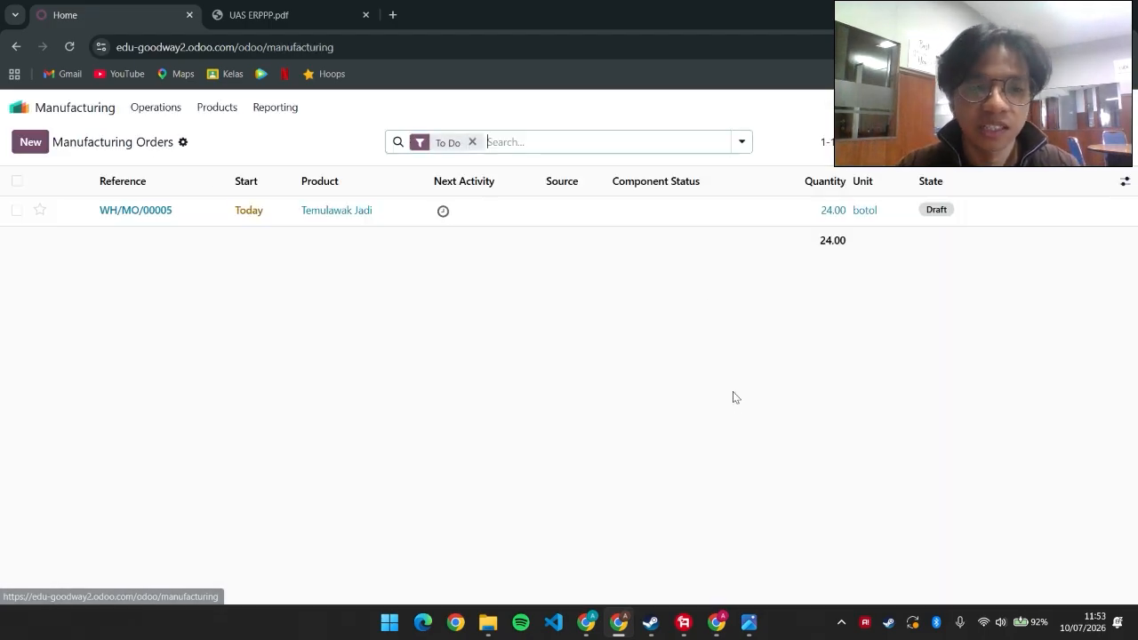
pyautogui.click(226, 117)
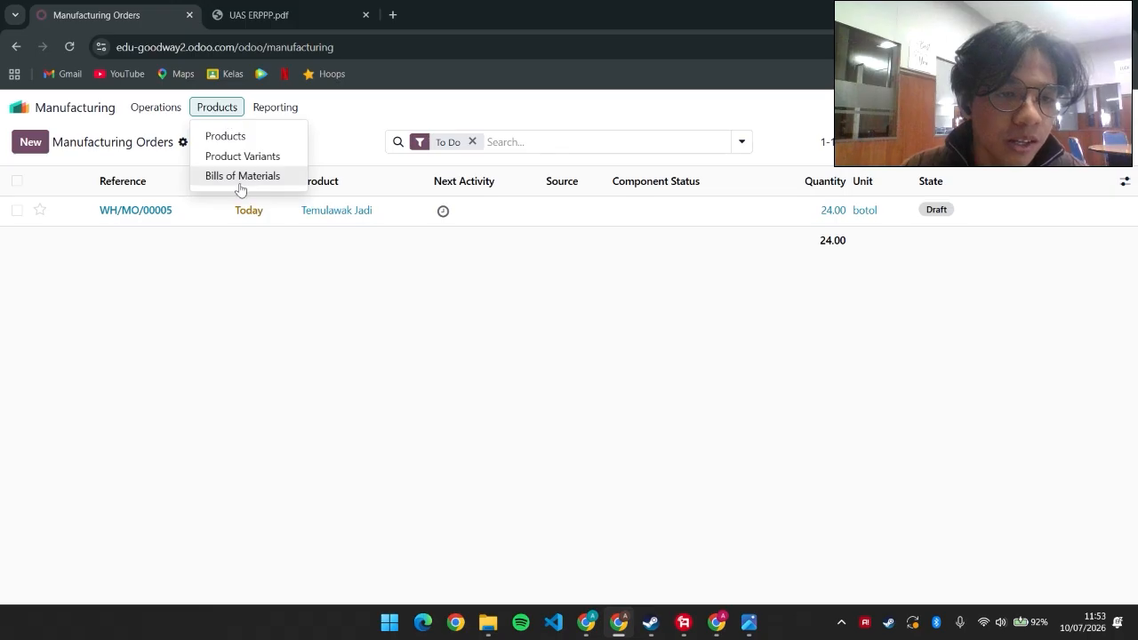
pyautogui.click(242, 175)
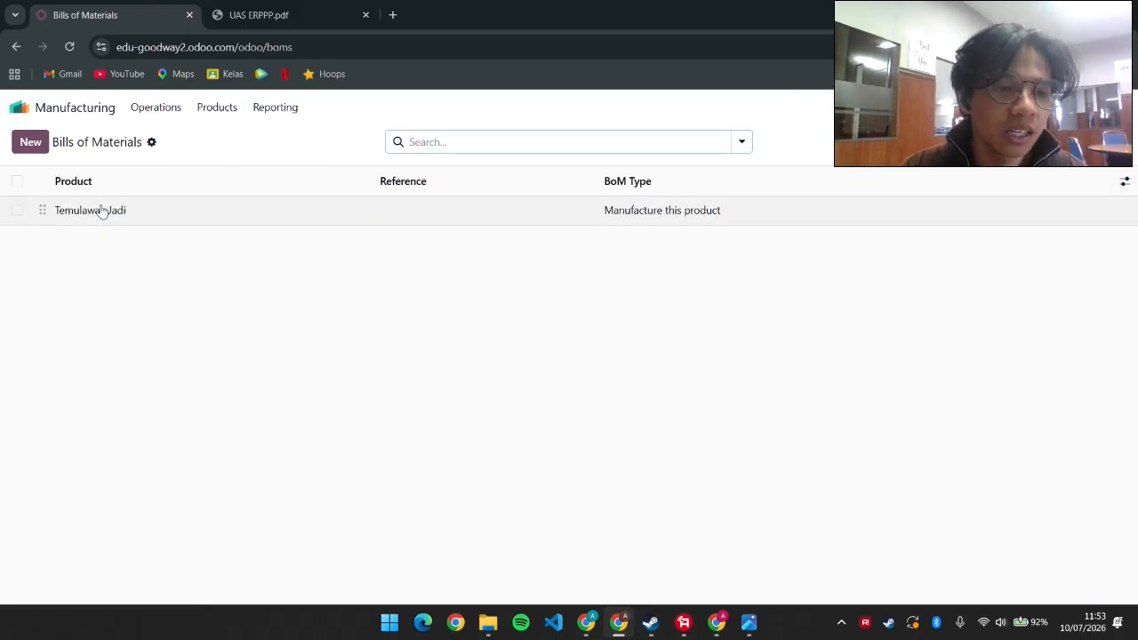
pyautogui.click(100, 212)
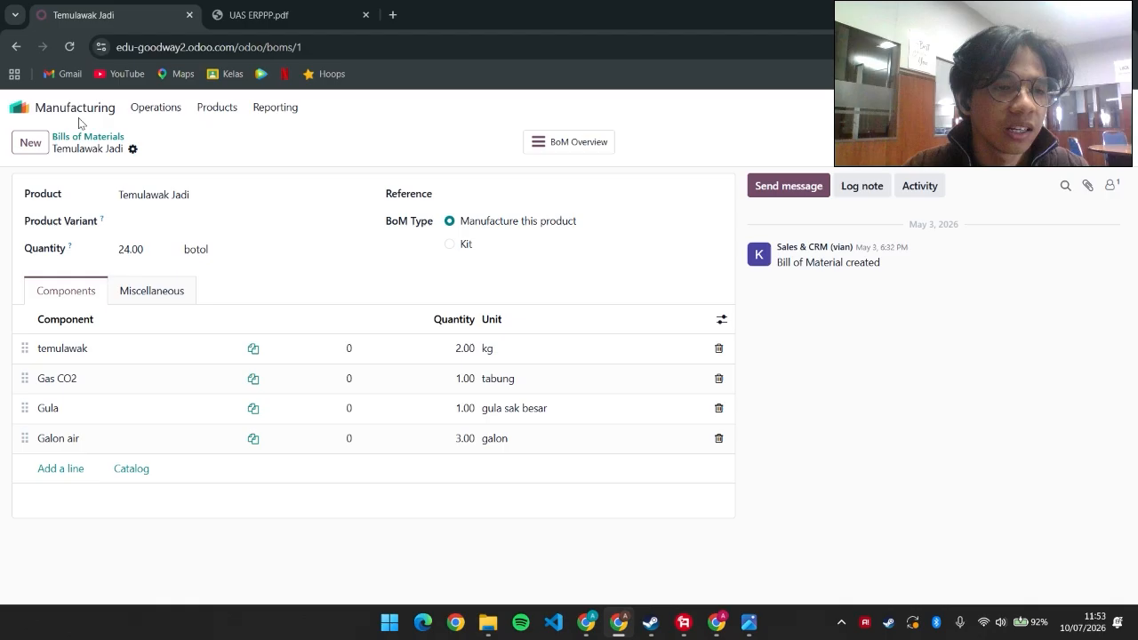
pyautogui.click(19, 110)
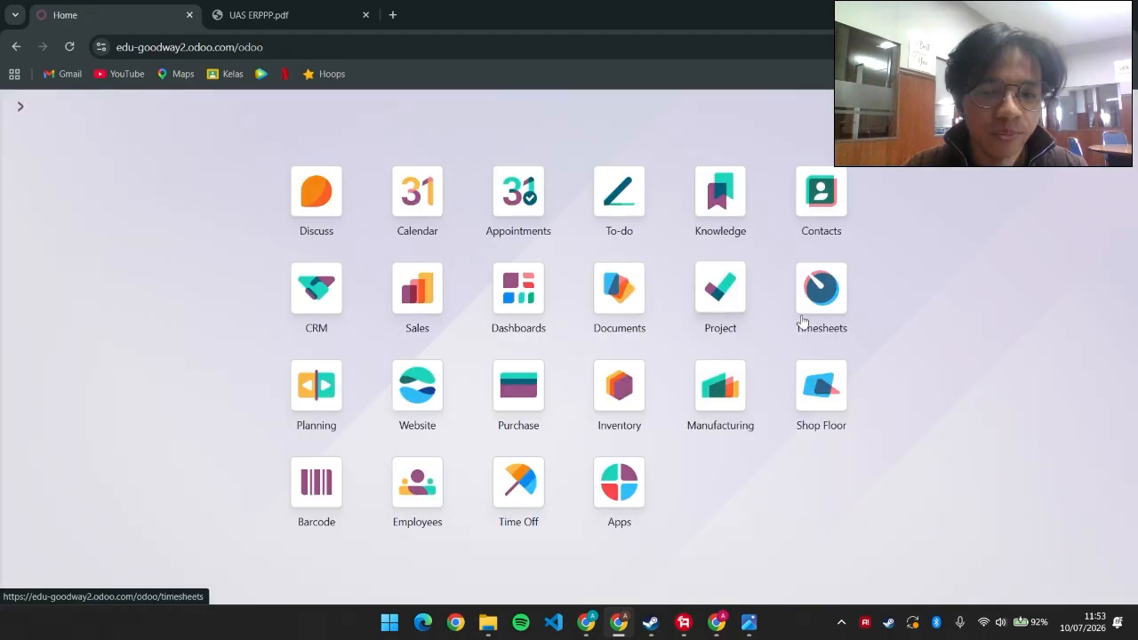
pyautogui.click(724, 388)
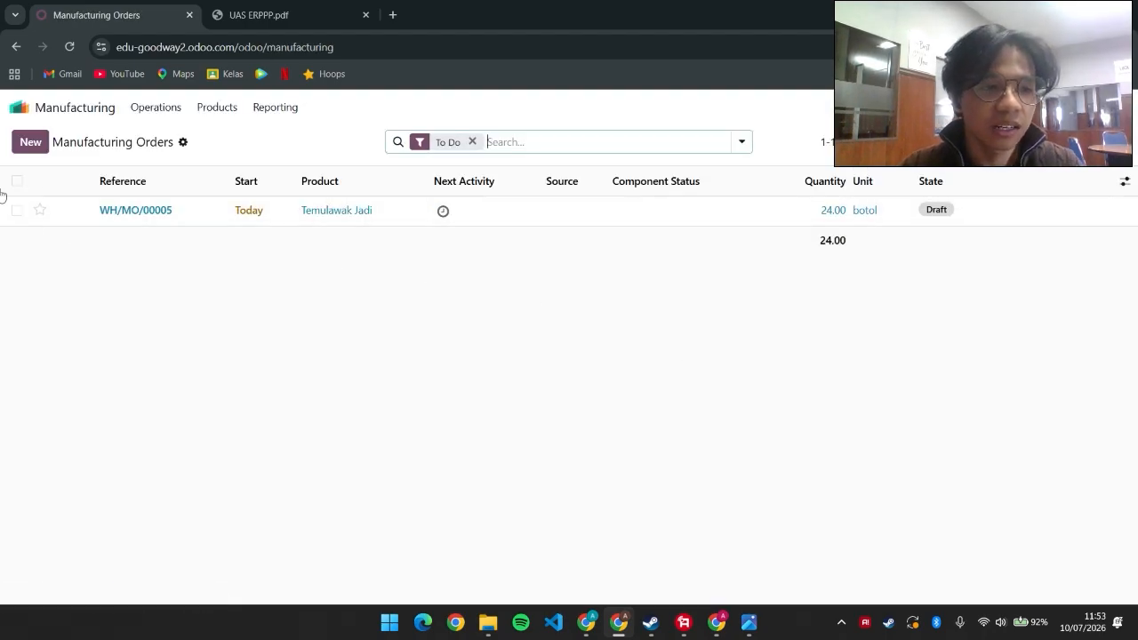
# Create and confirm a manufacturing order for Temulawak Jadi, then show the flowchart screenshot
pyautogui.click(30, 142)
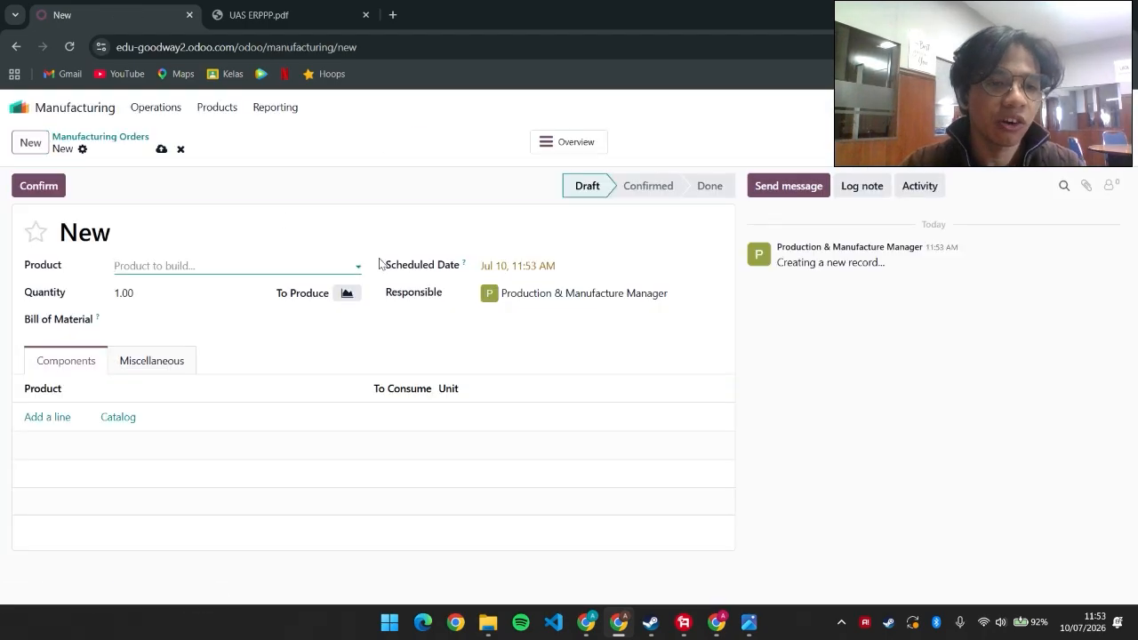
pyautogui.click(360, 267)
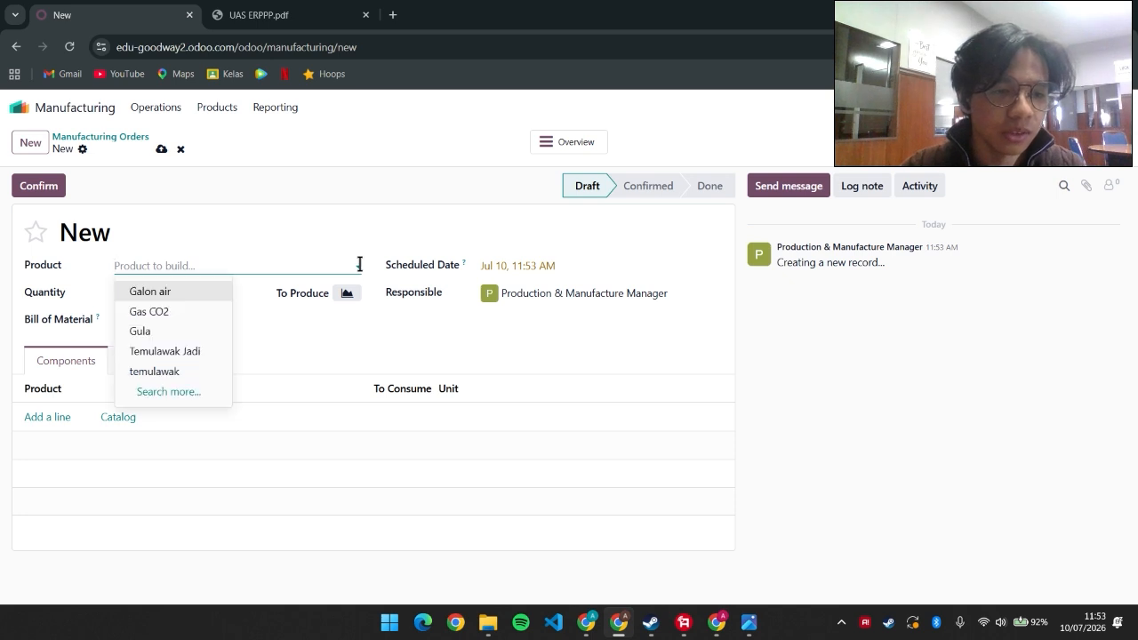
pyautogui.click(189, 352)
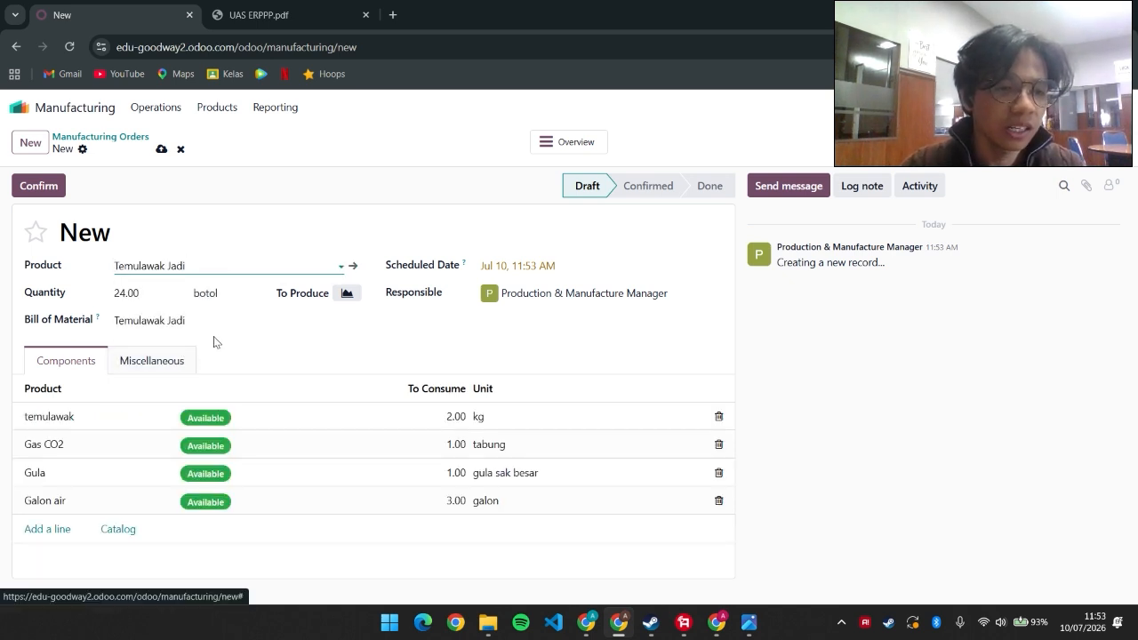
pyautogui.click(45, 193)
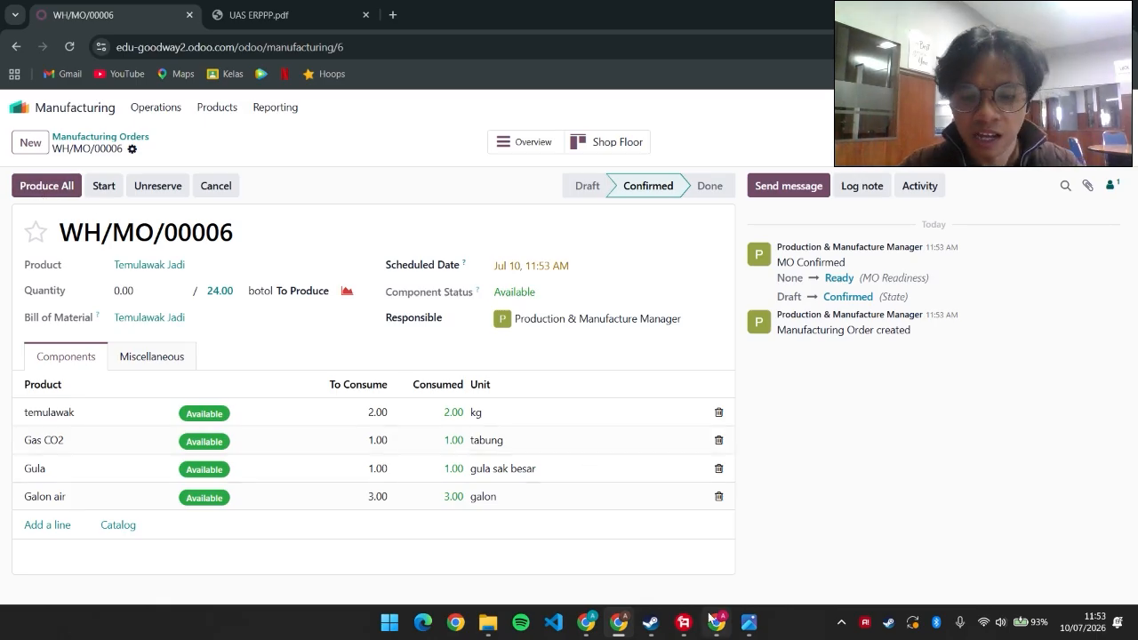
pyautogui.click(749, 622)
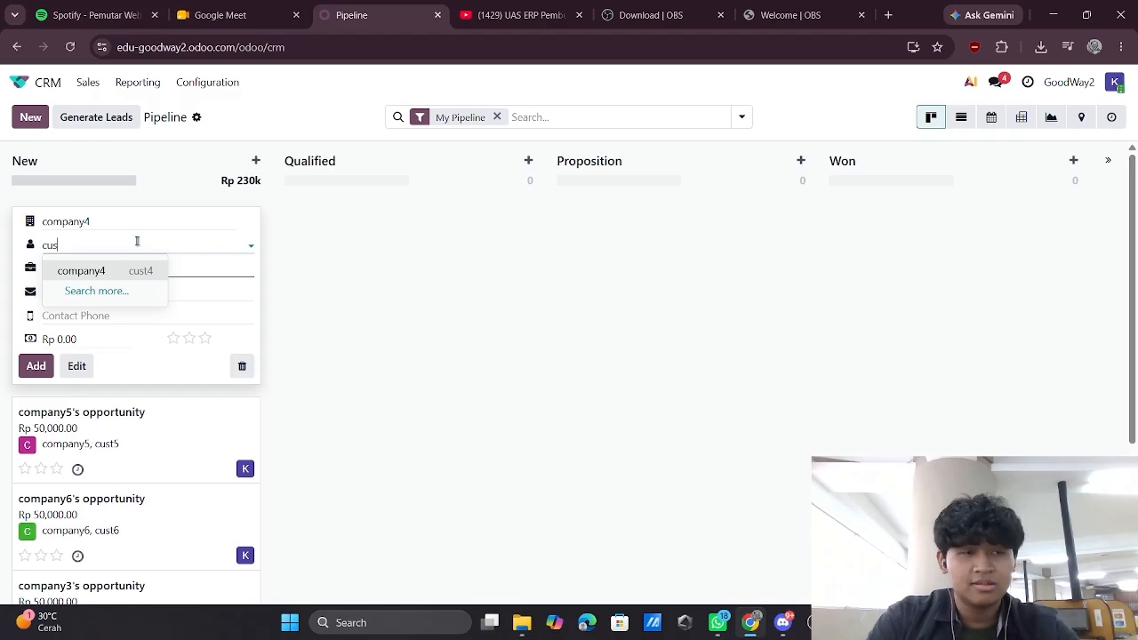
# Create the company4 customer contact and add its new opportunity with expected revenue to the pipeline
pyautogui.write('t4')
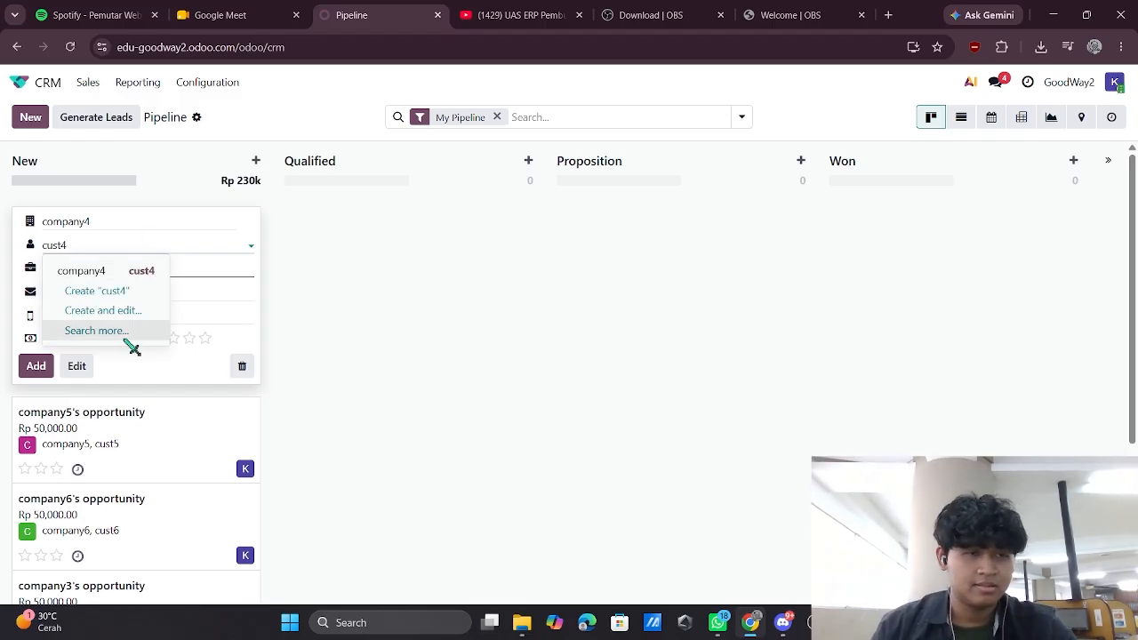
pyautogui.click(102, 310)
pyautogui.click(249, 561)
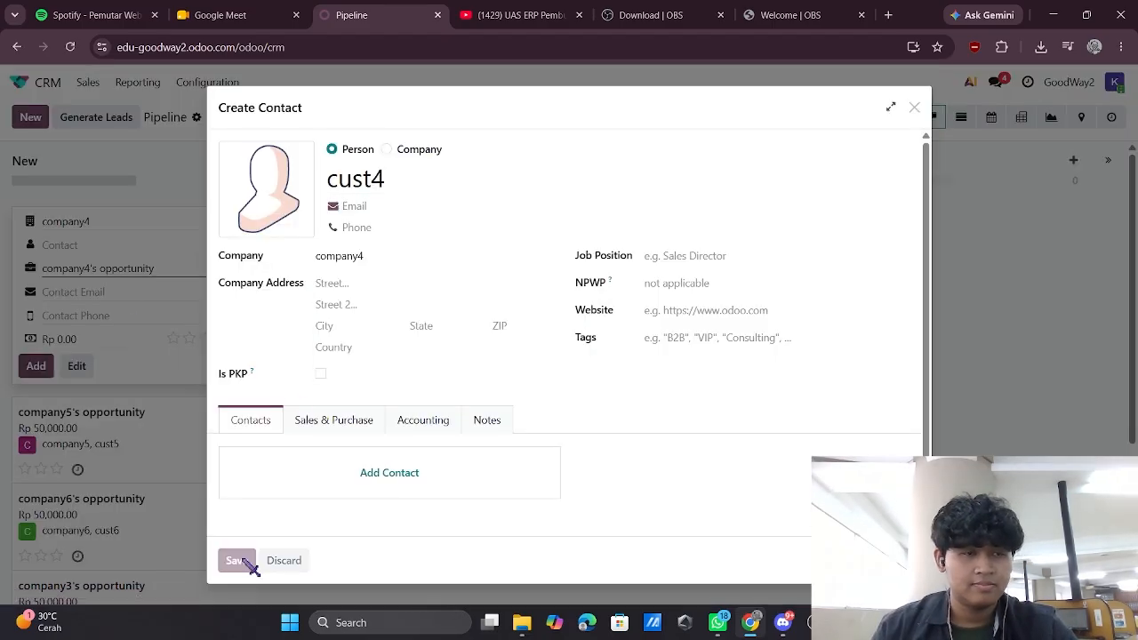
pyautogui.click(127, 288)
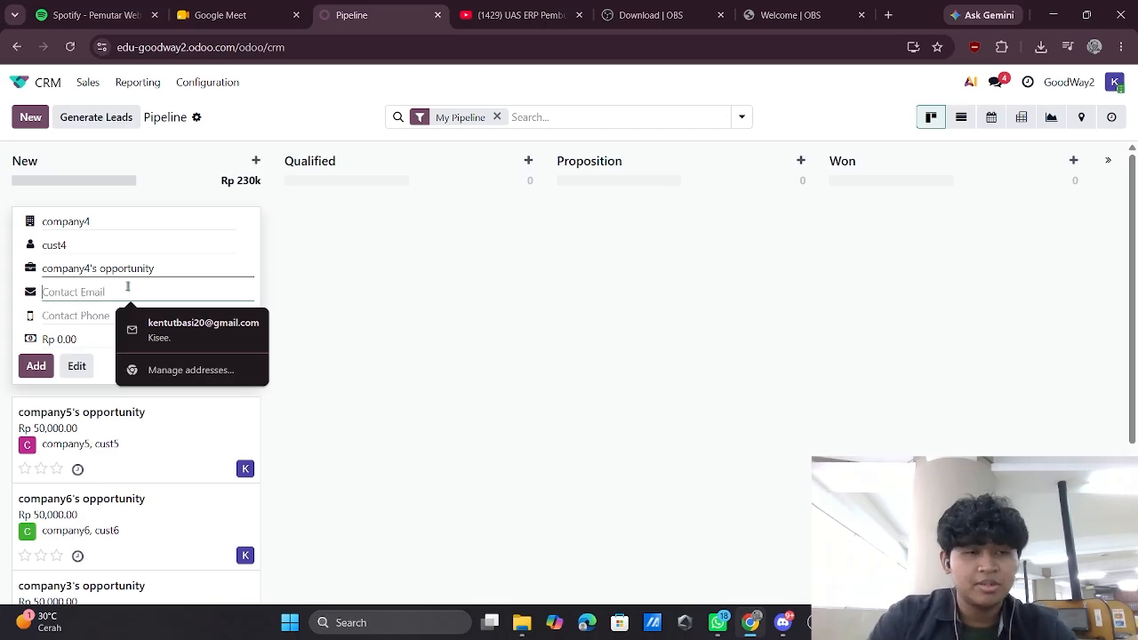
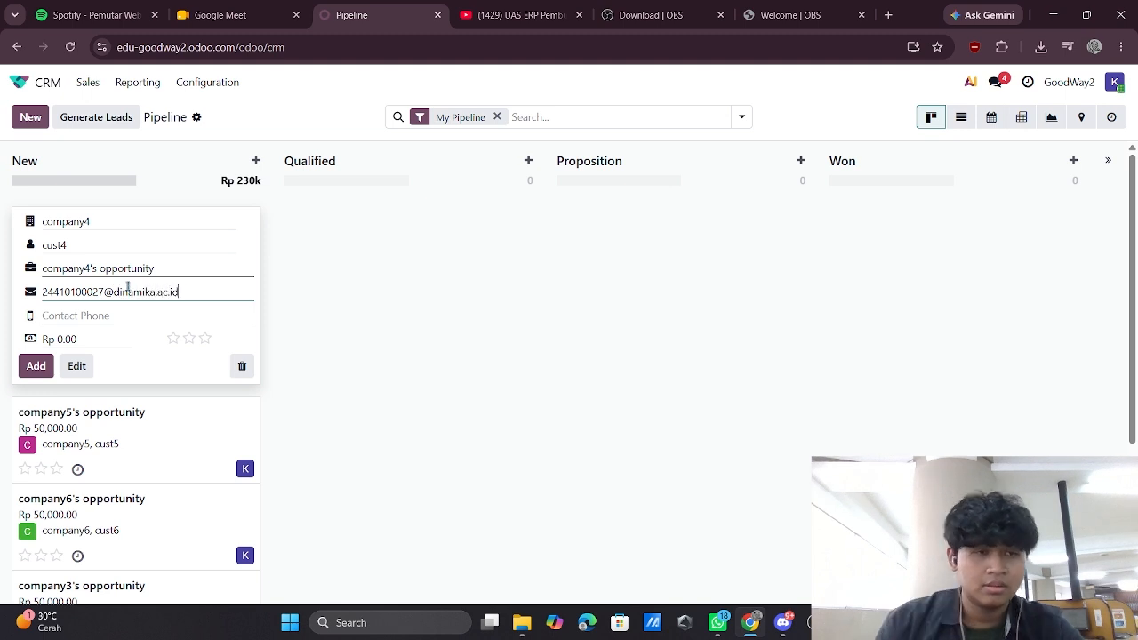
pyautogui.click(94, 337)
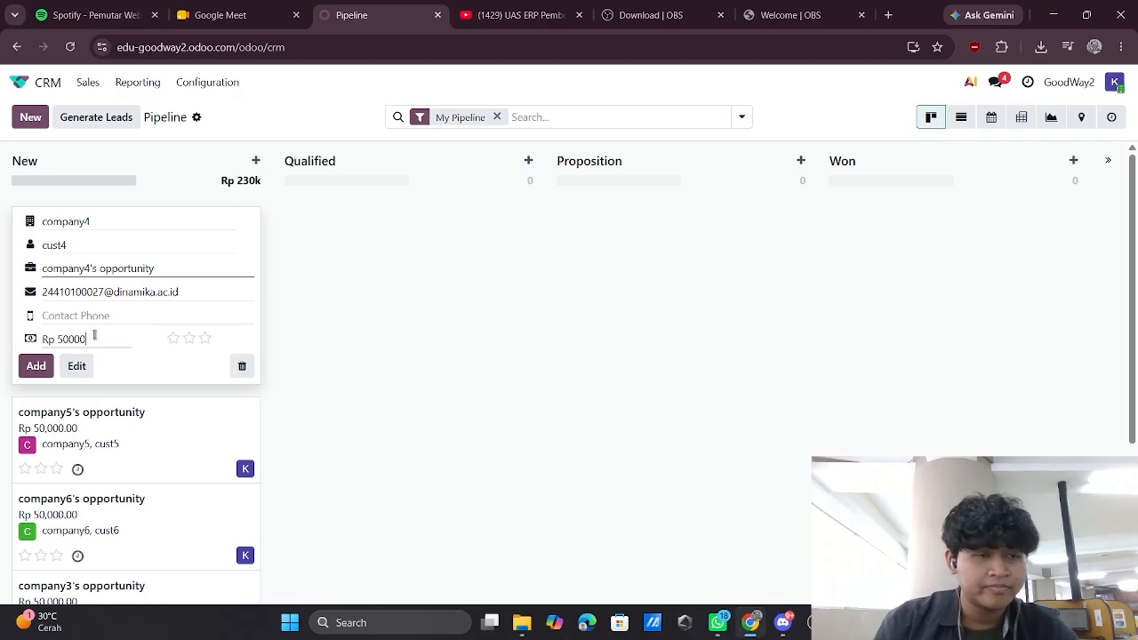
pyautogui.click(46, 366)
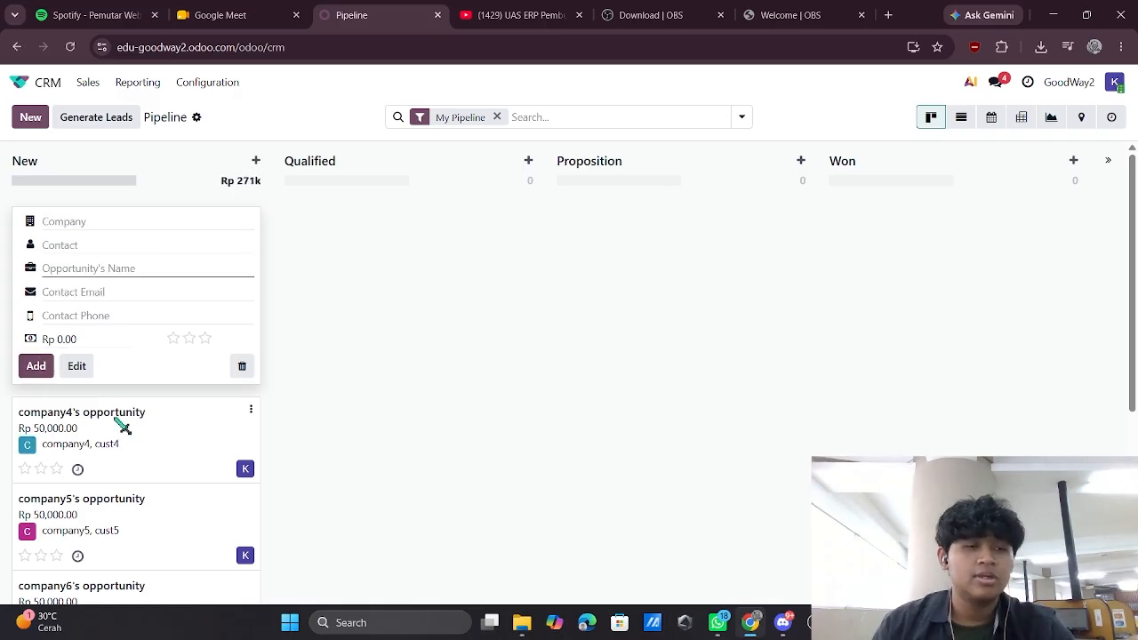
# Set company4's opportunity to 75% probability and a July 12 expected closing, then start a quotation
pyautogui.click(123, 428)
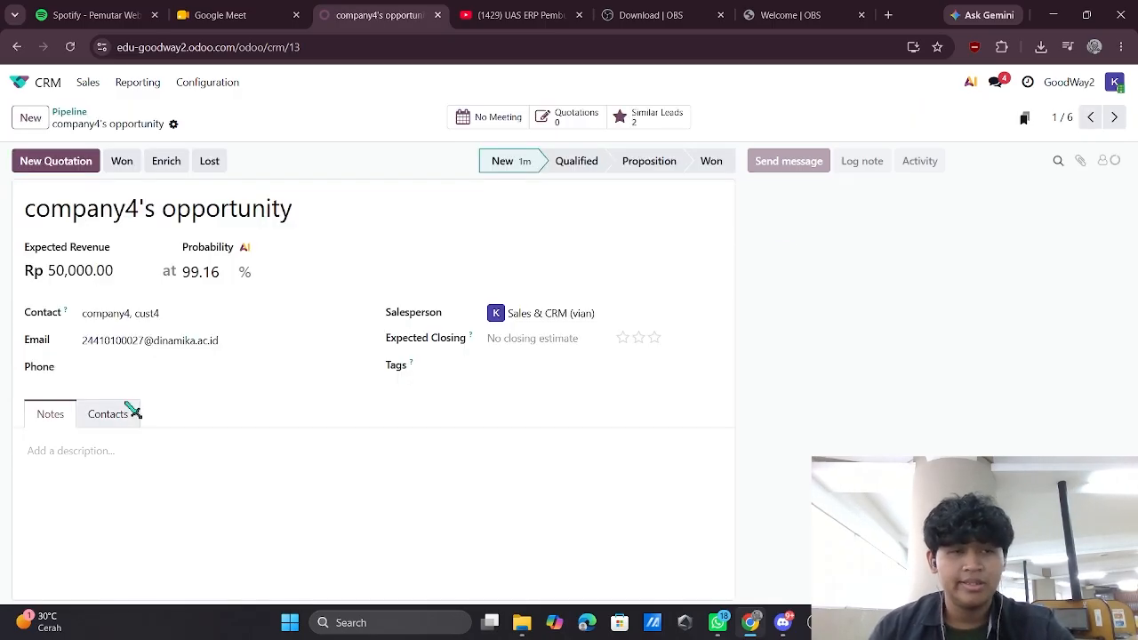
pyautogui.doubleClick(217, 275)
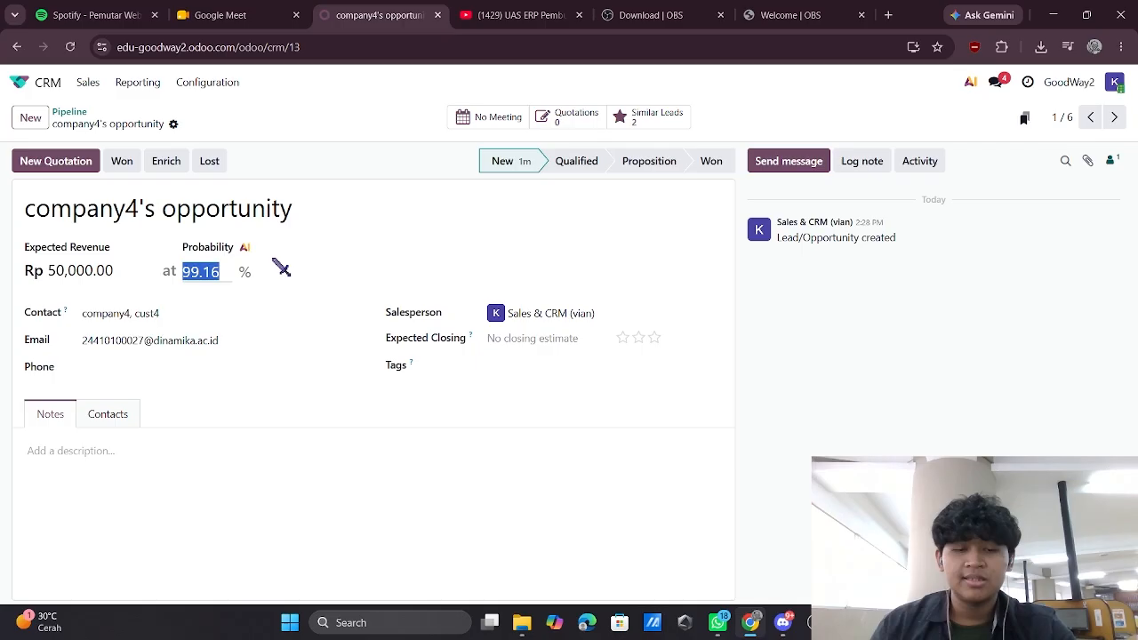
pyautogui.write('75')
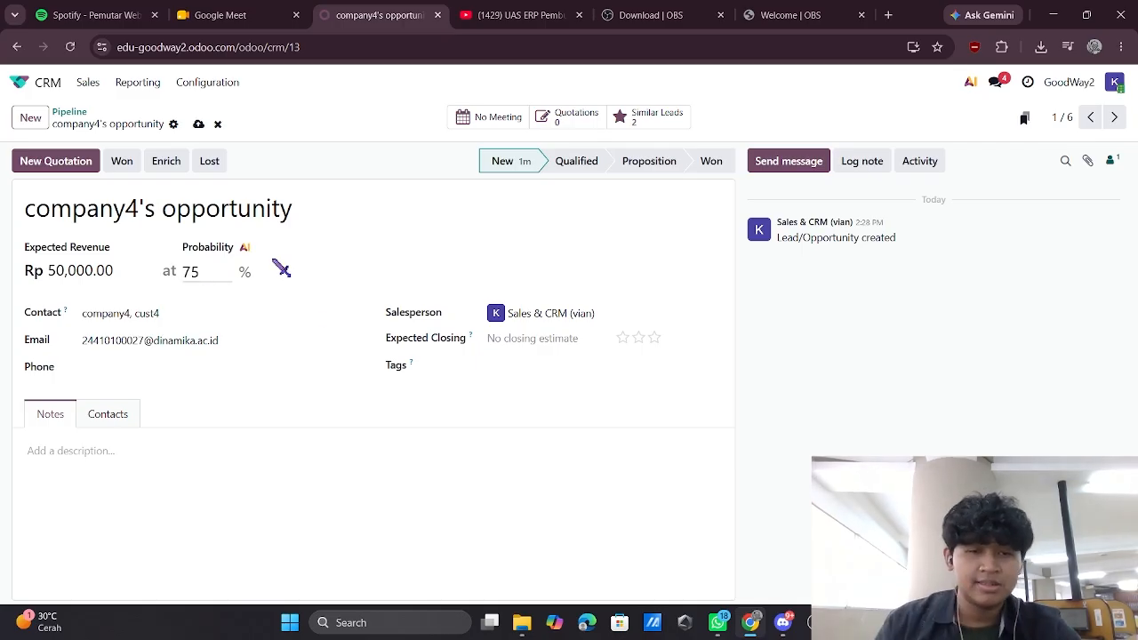
pyautogui.click(555, 341)
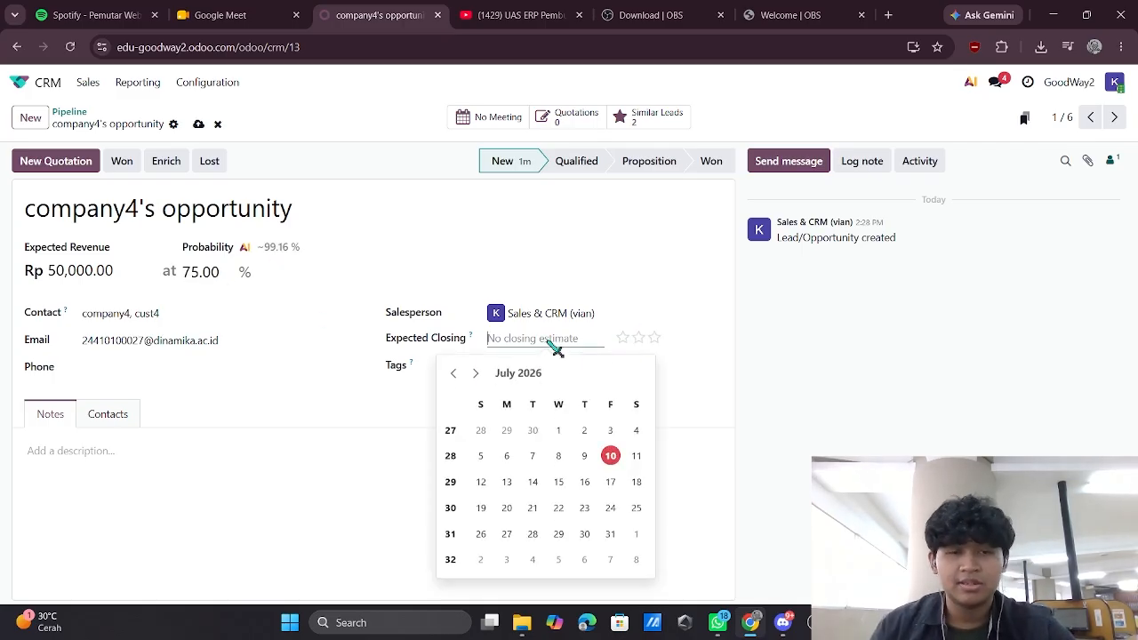
pyautogui.click(481, 481)
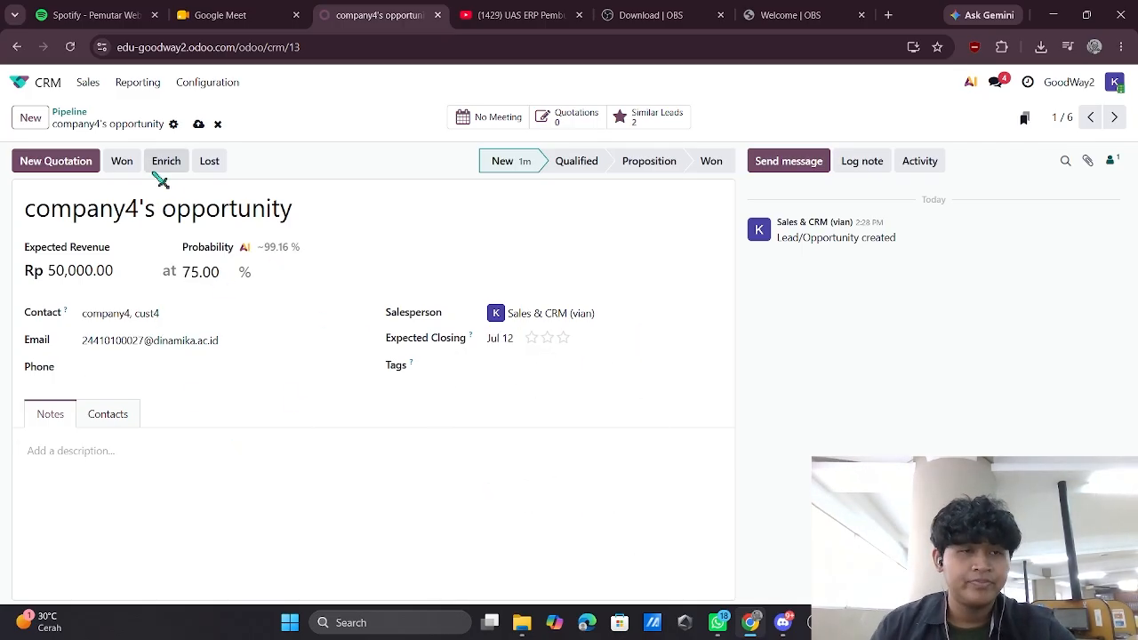
pyautogui.click(70, 169)
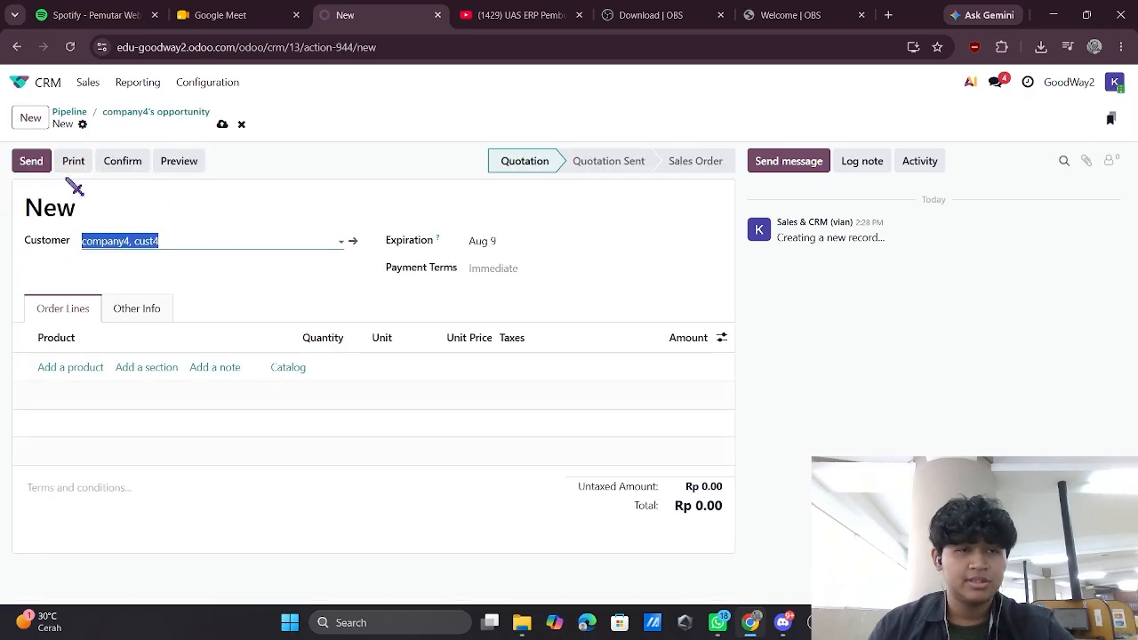
# Add a line of 5 botol Temulawak Jadi (Rp 50,000.00) and confirm it as sales order S00016
pyautogui.click(99, 366)
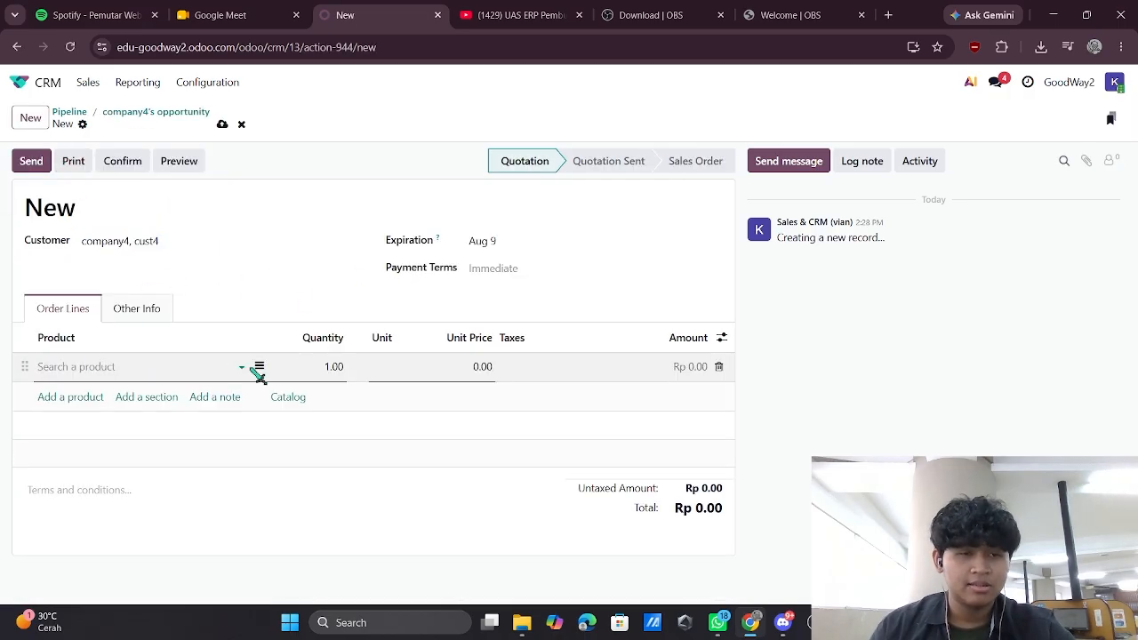
pyautogui.click(241, 367)
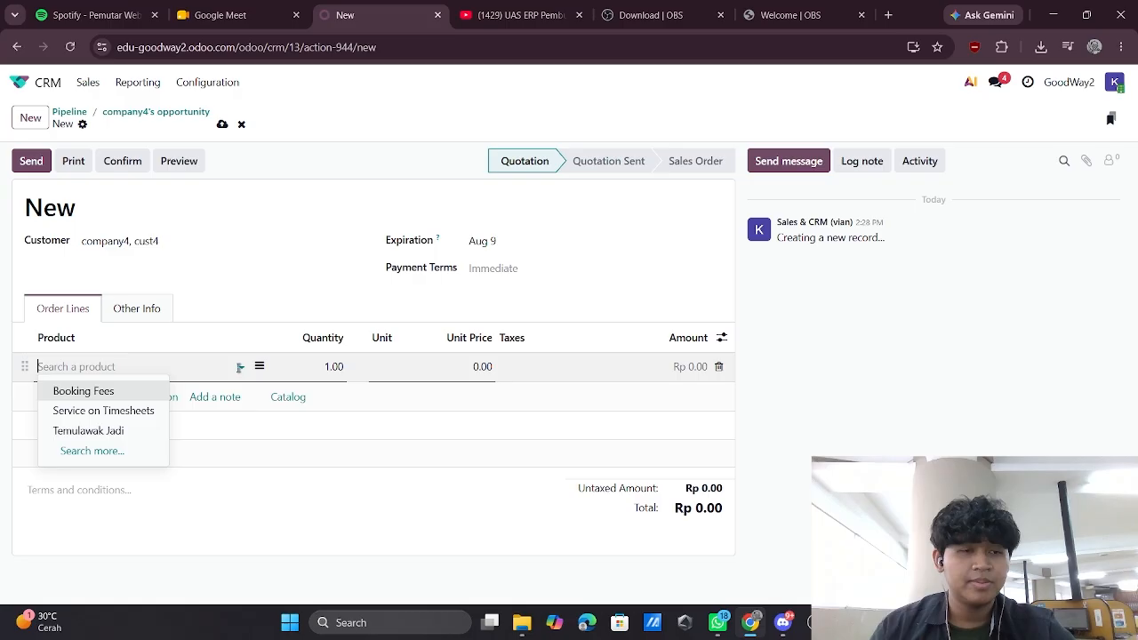
pyautogui.click(125, 429)
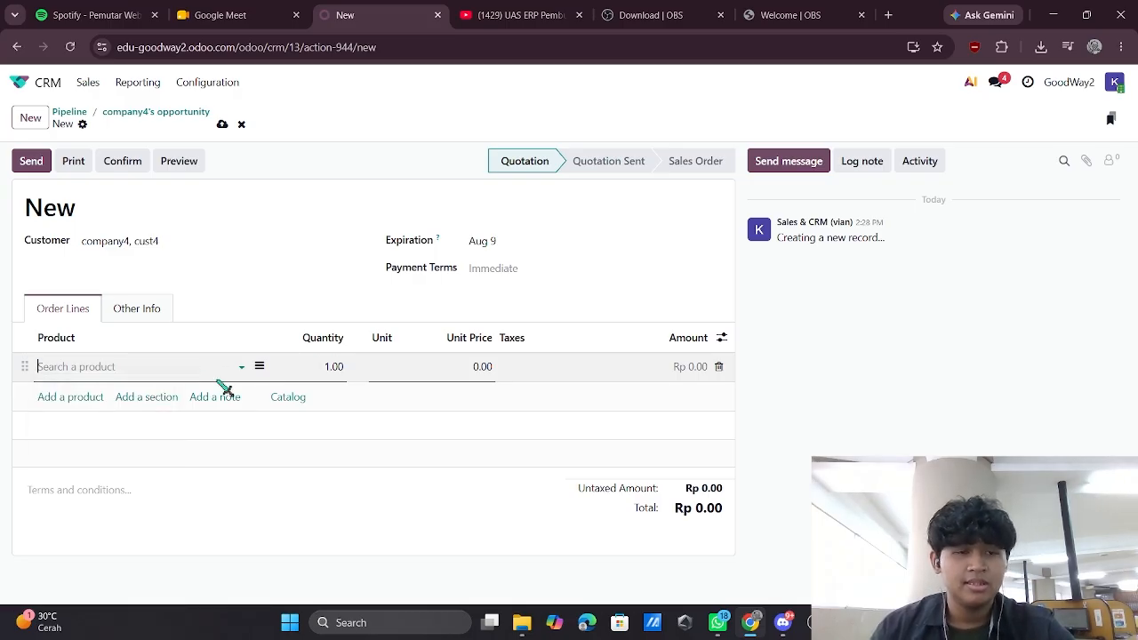
pyautogui.click(242, 367)
pyautogui.click(124, 429)
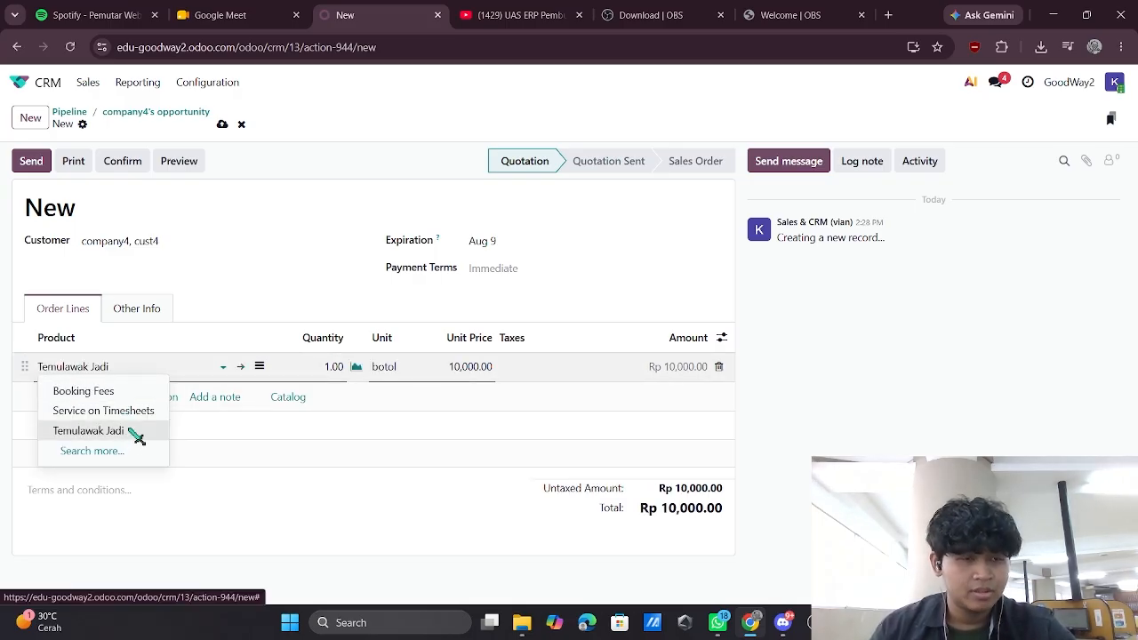
pyautogui.click(332, 367)
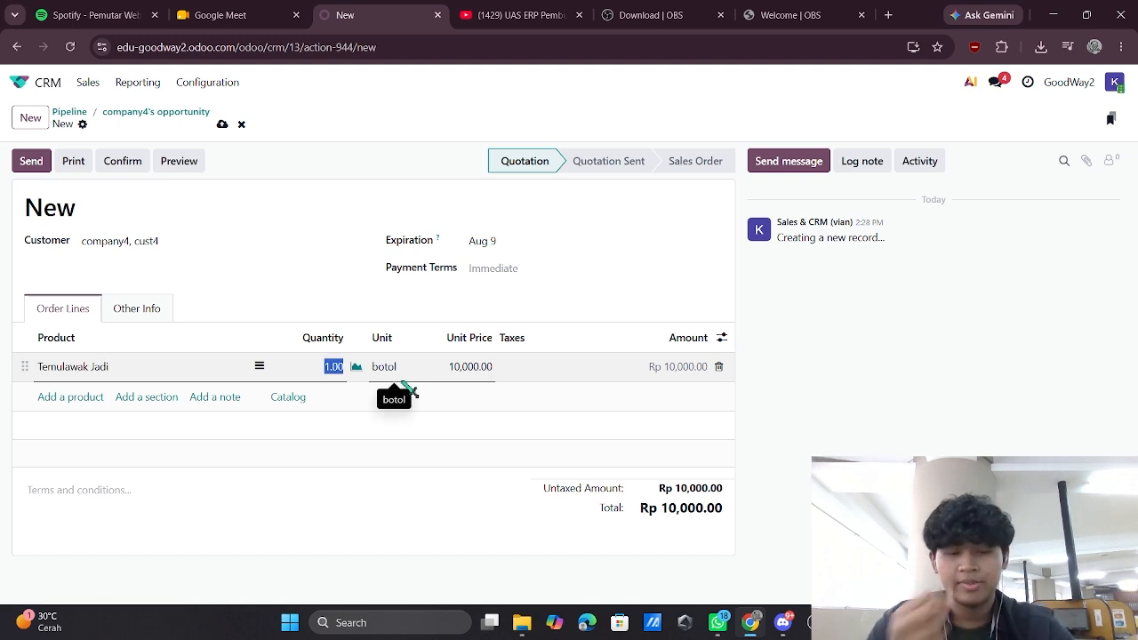
pyautogui.write('5')
pyautogui.click(380, 265)
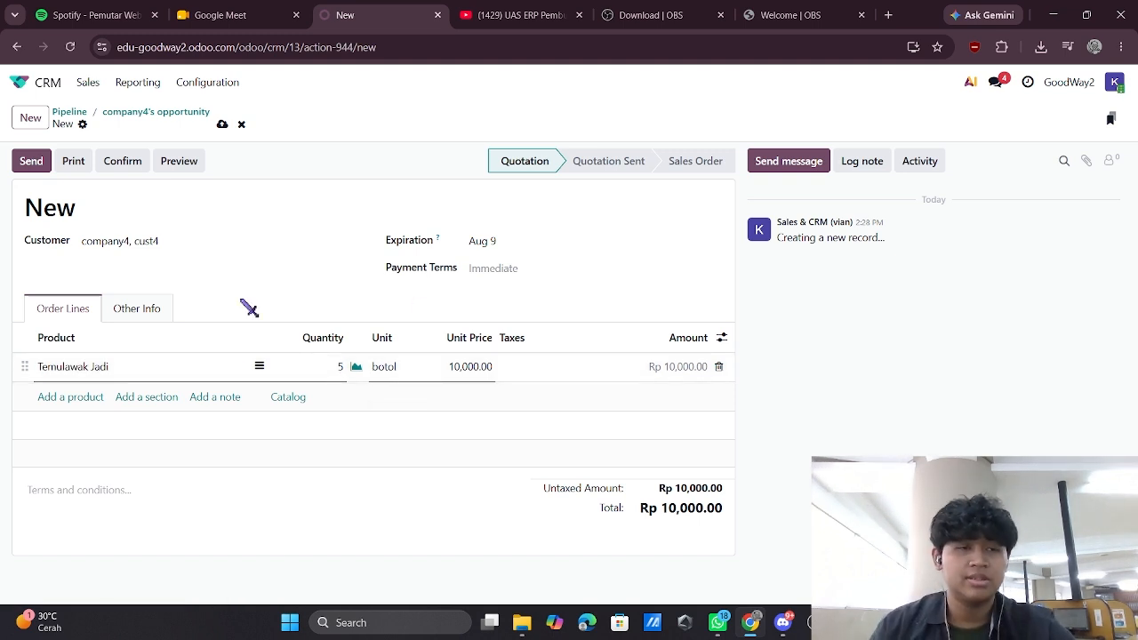
pyautogui.click(124, 162)
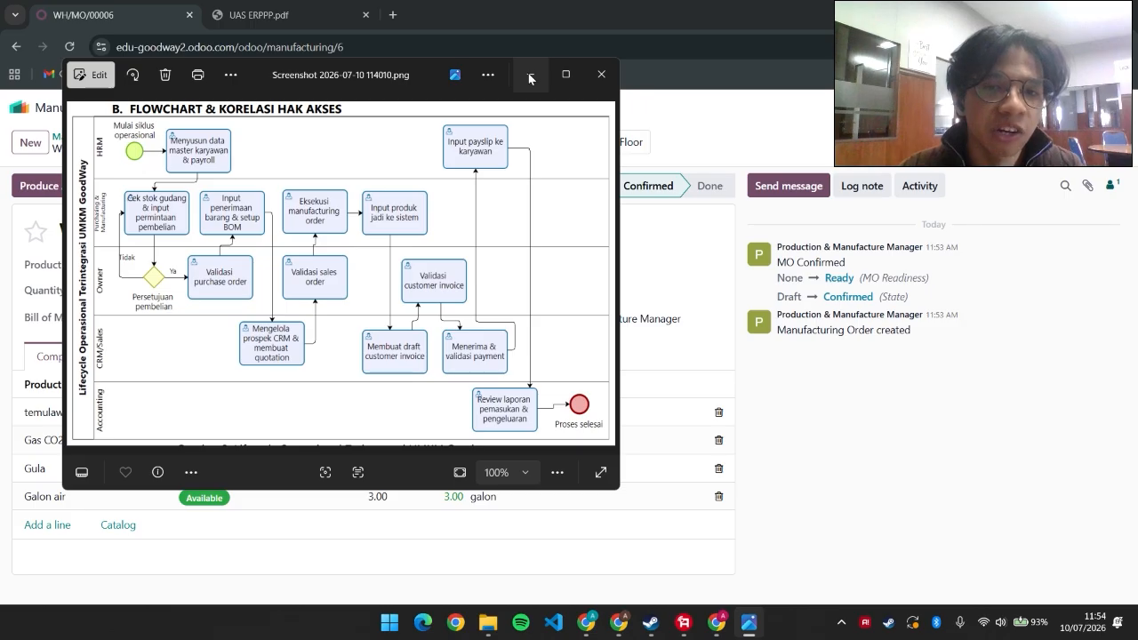
# Produce all 24.00 botol of Temulawak Jadi on WH/MO/00006, then return to the apps home screen
pyautogui.click(530, 78)
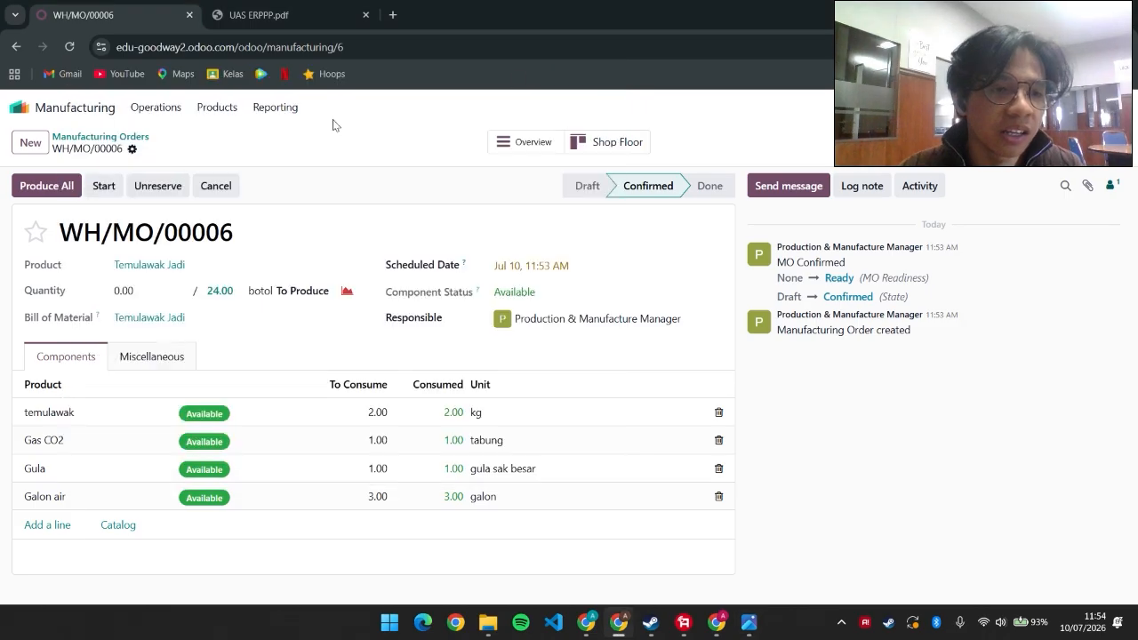
pyautogui.click(35, 188)
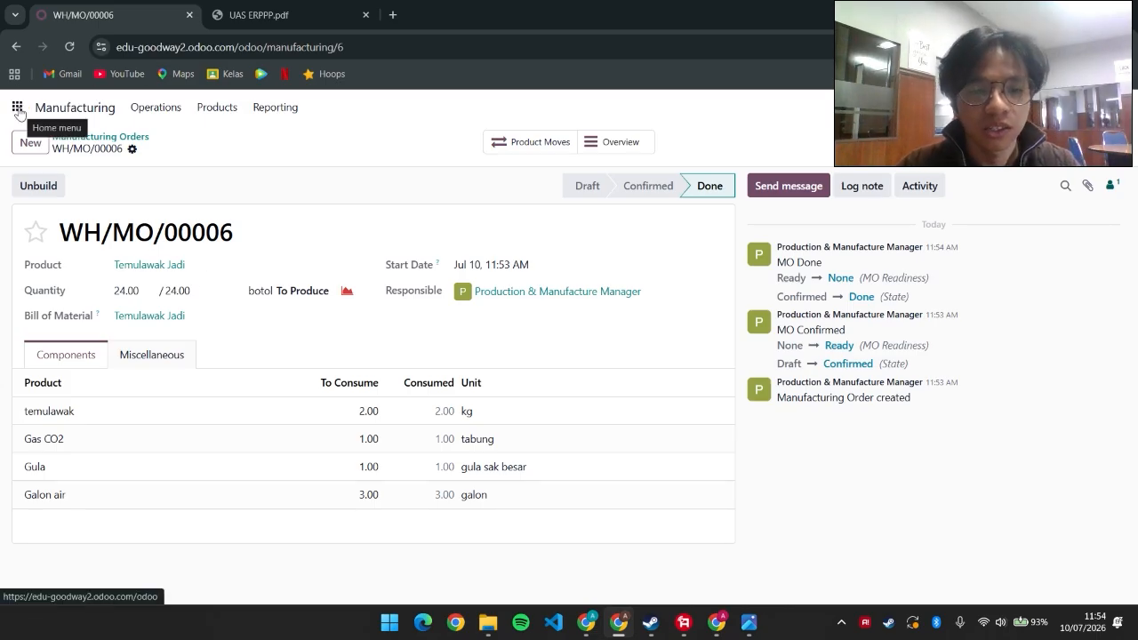
pyautogui.click(18, 108)
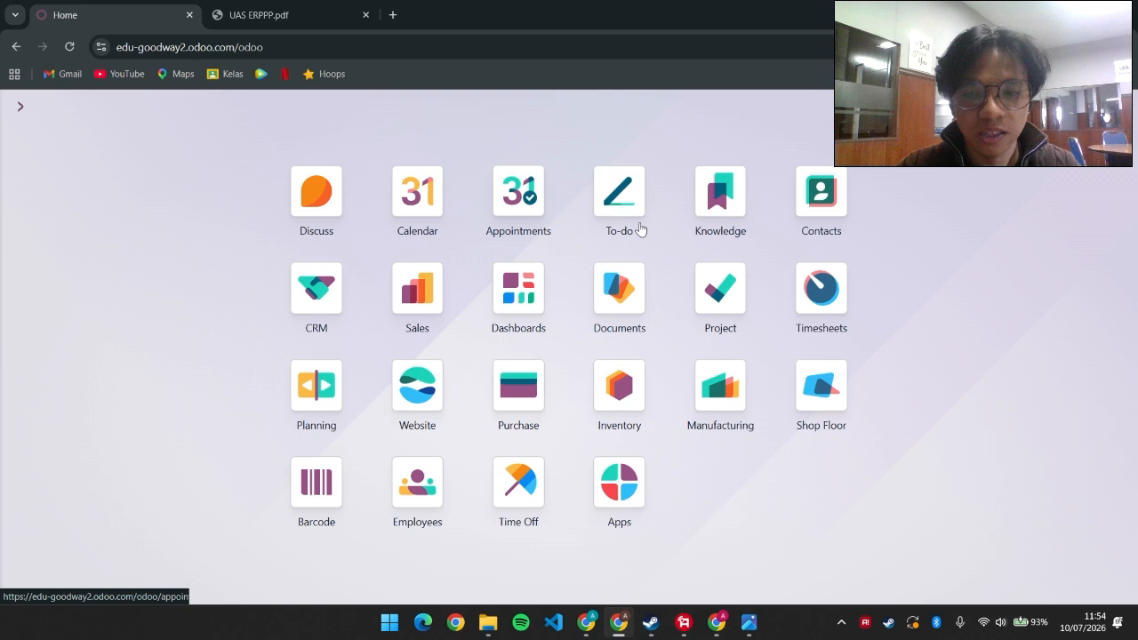
# Open Inventory's Products list, showing 48.00 botol of Temulawak Jadi on hand, then bring up the flowchart screenshot
pyautogui.click(618, 399)
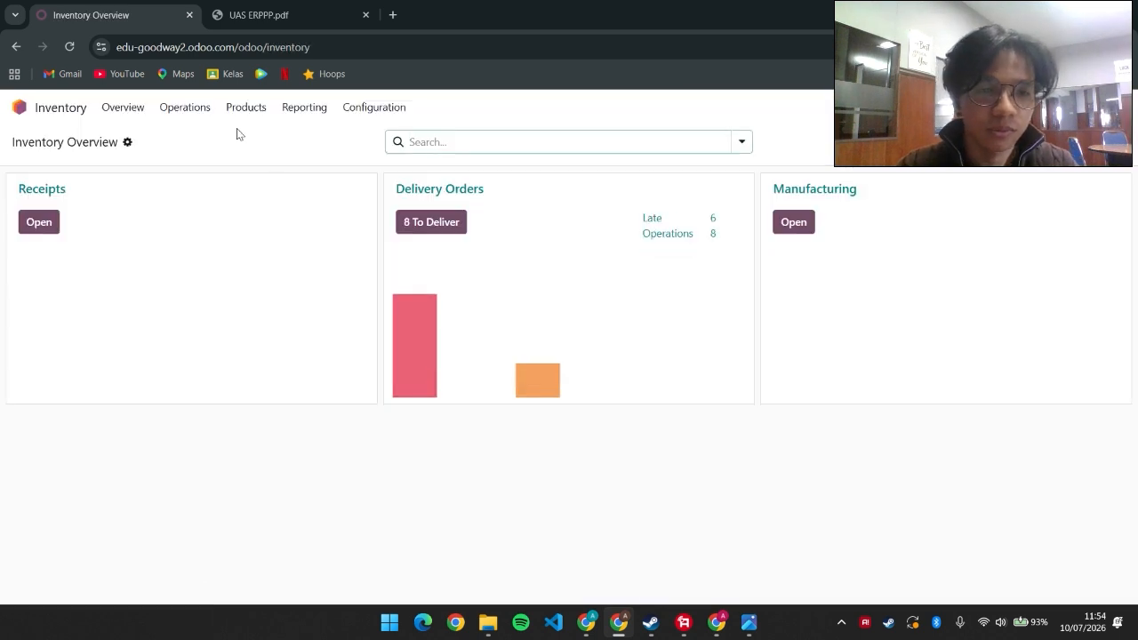
pyautogui.click(263, 111)
pyautogui.click(262, 146)
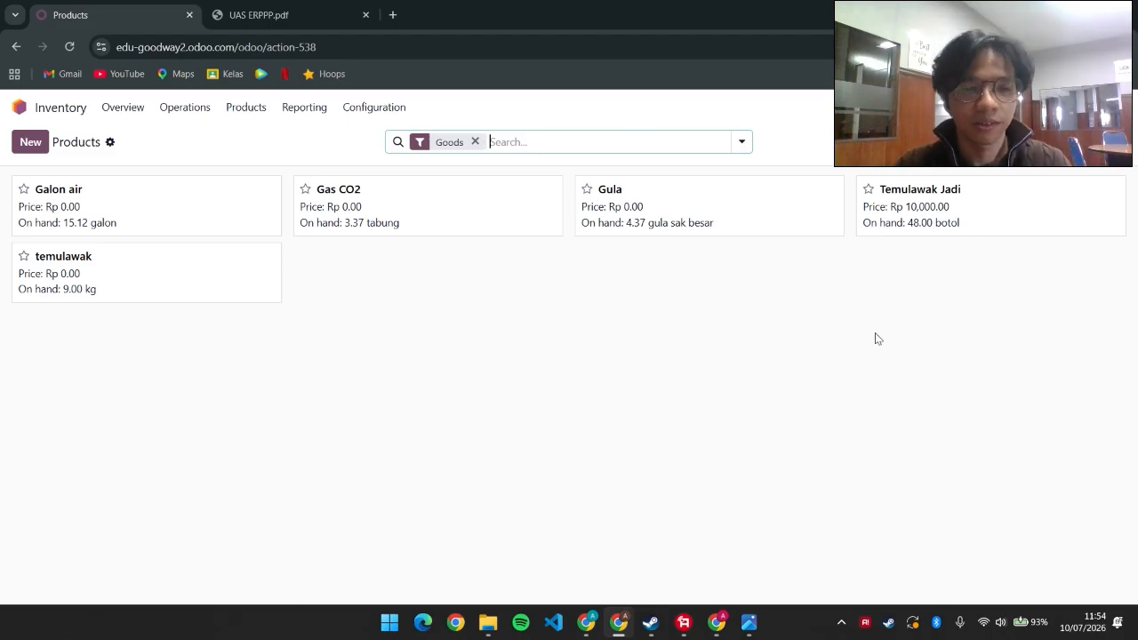
pyautogui.click(748, 623)
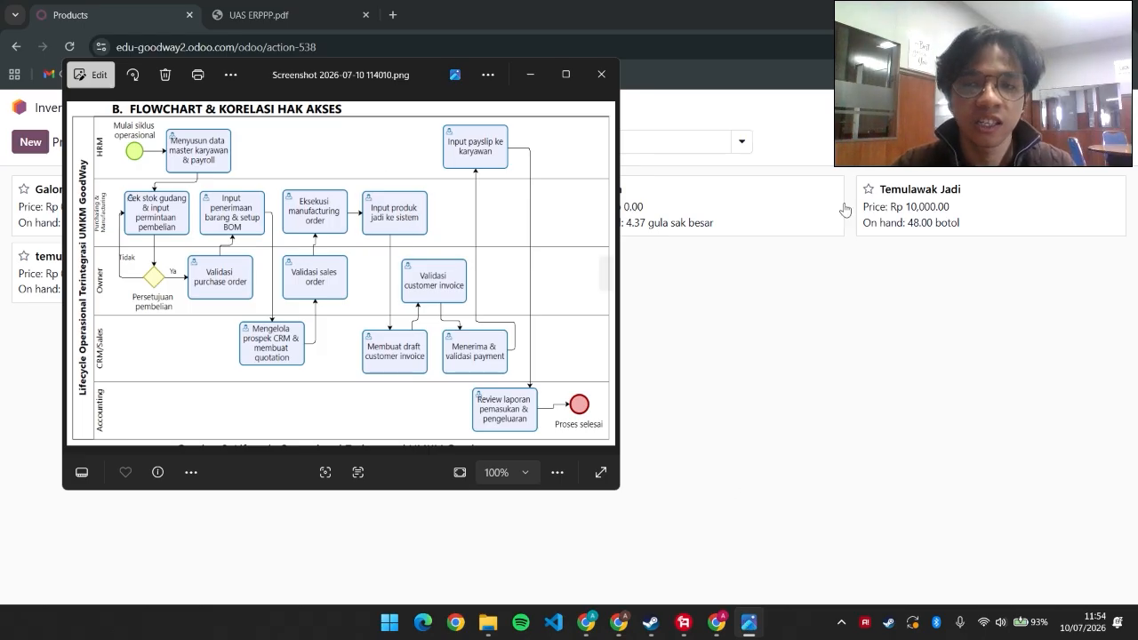
# Switch between the Odoo products page and the operational lifecycle flowchart, then close the flowchart
pyautogui.click(671, 323)
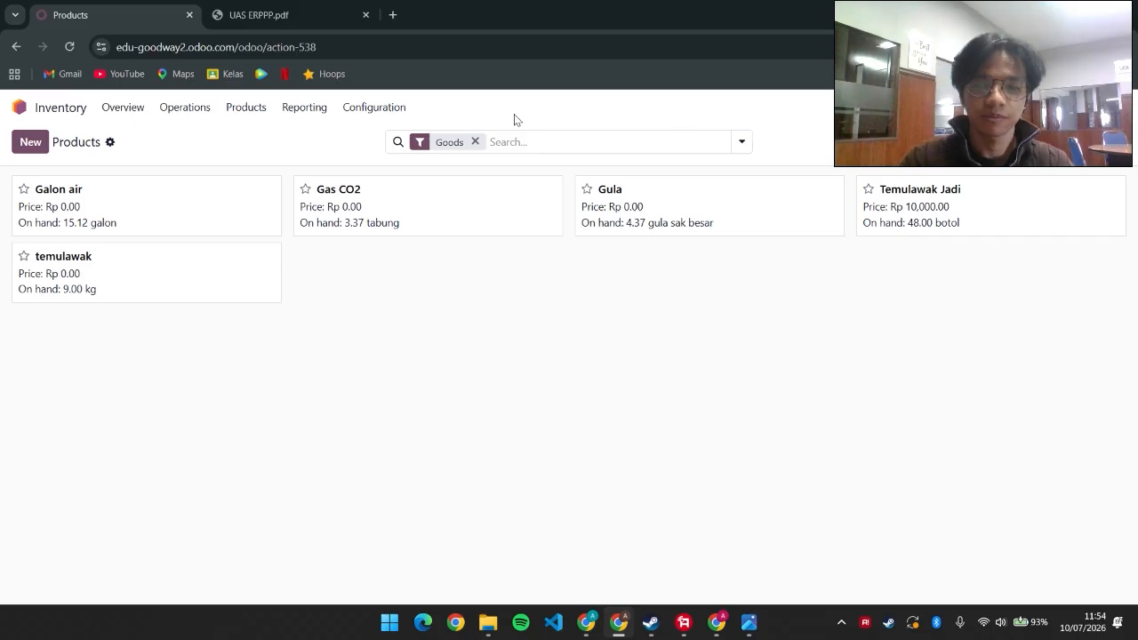
pyautogui.click(747, 625)
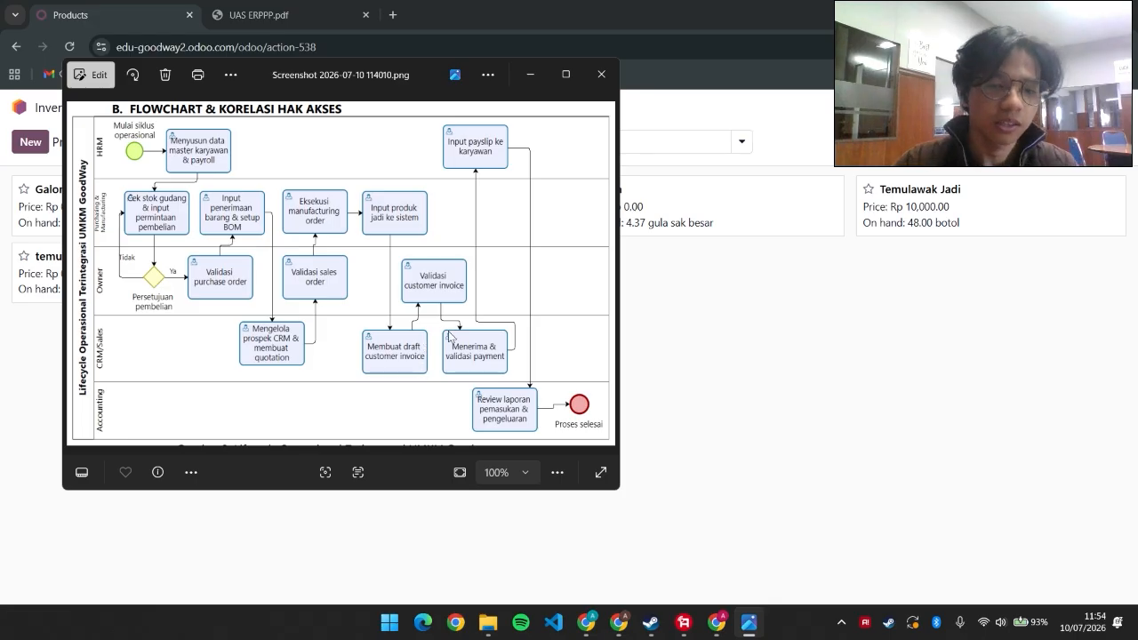
pyautogui.click(602, 76)
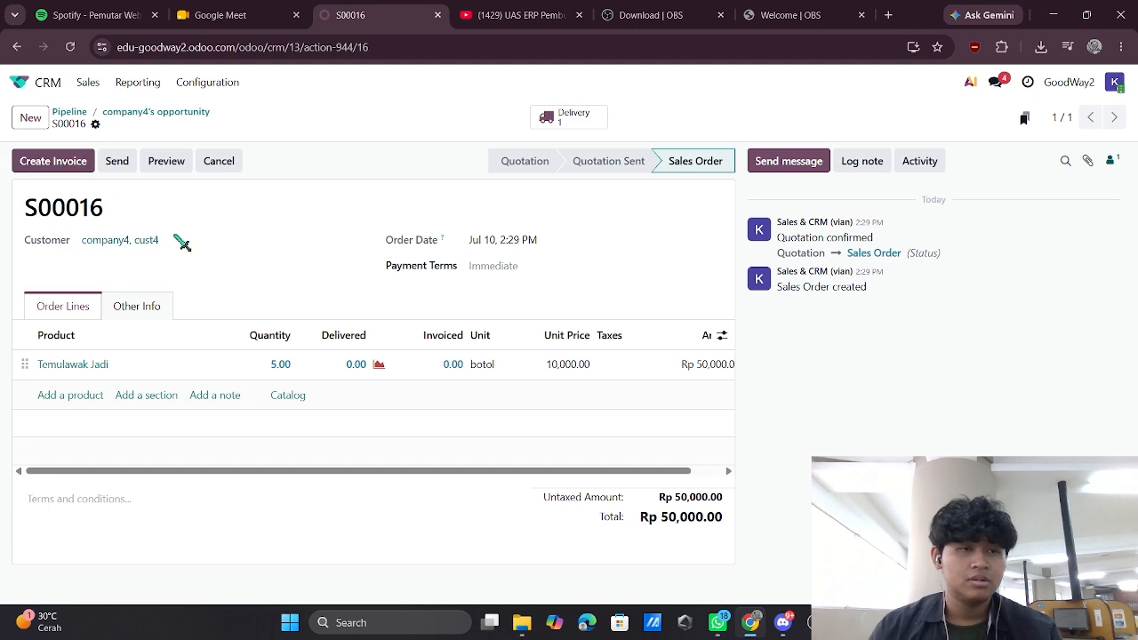
# Create a regular draft invoice from S00016 and confirm it as INV/2026/00012 for Rp 50,000.00
pyautogui.click(71, 162)
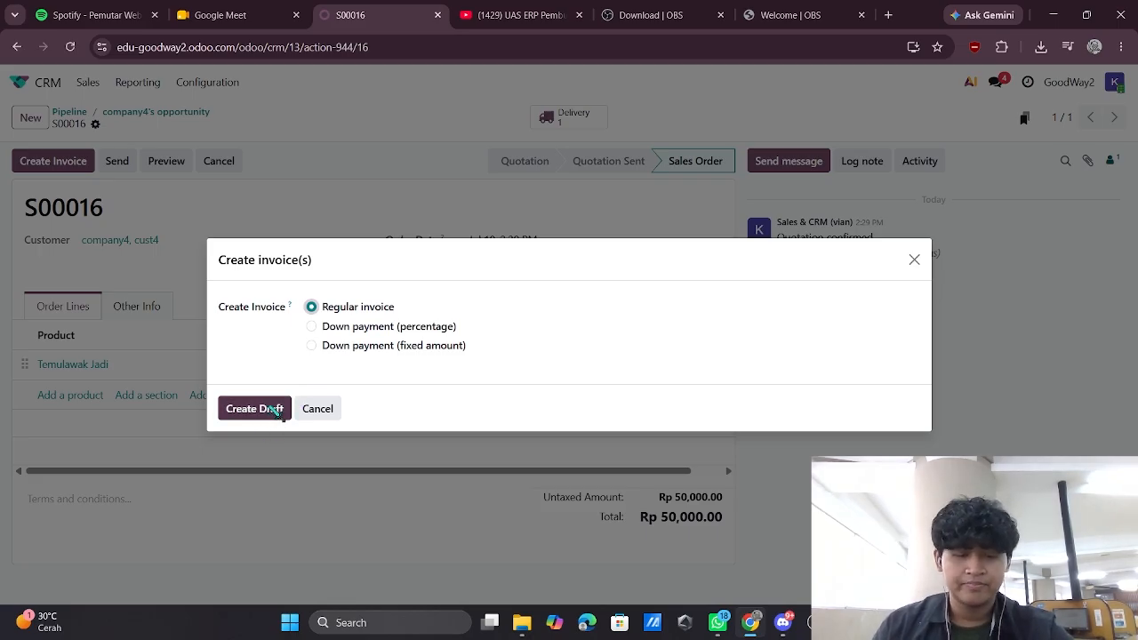
pyautogui.click(278, 411)
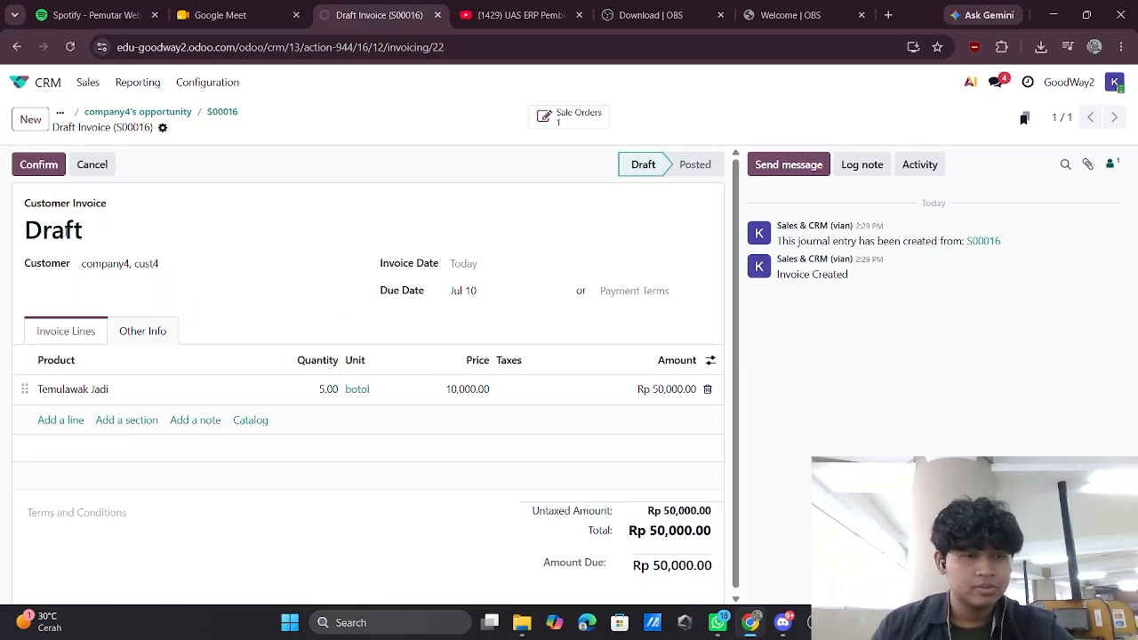
pyautogui.click(62, 162)
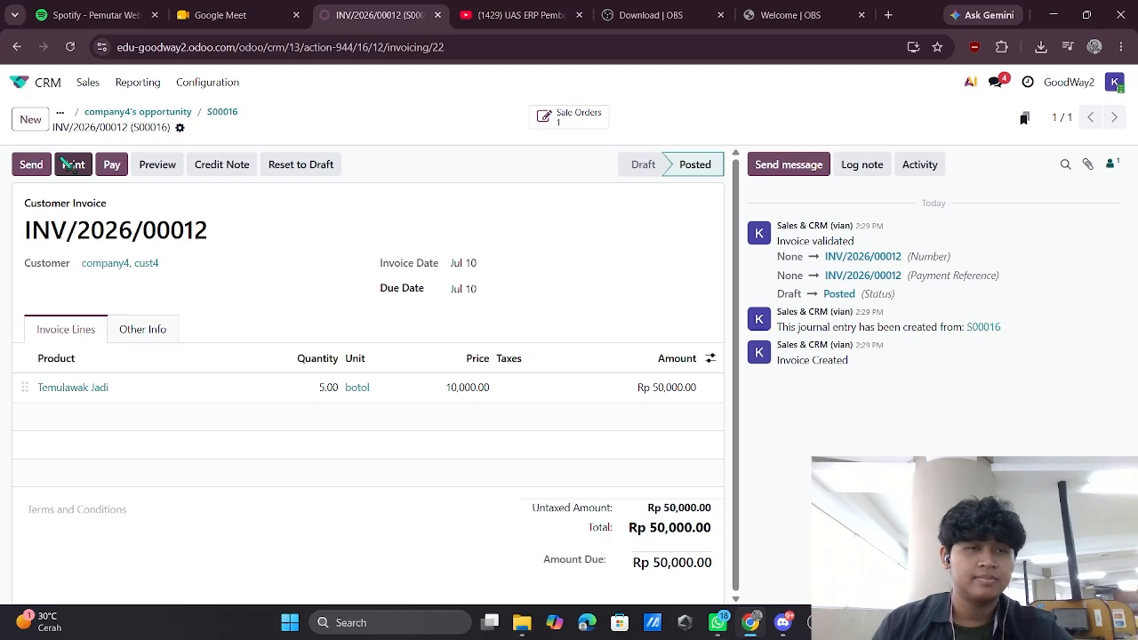
# Register a Rp 50,000.00 payment on INV/2026/00012 through the Cash journal
pyautogui.click(107, 169)
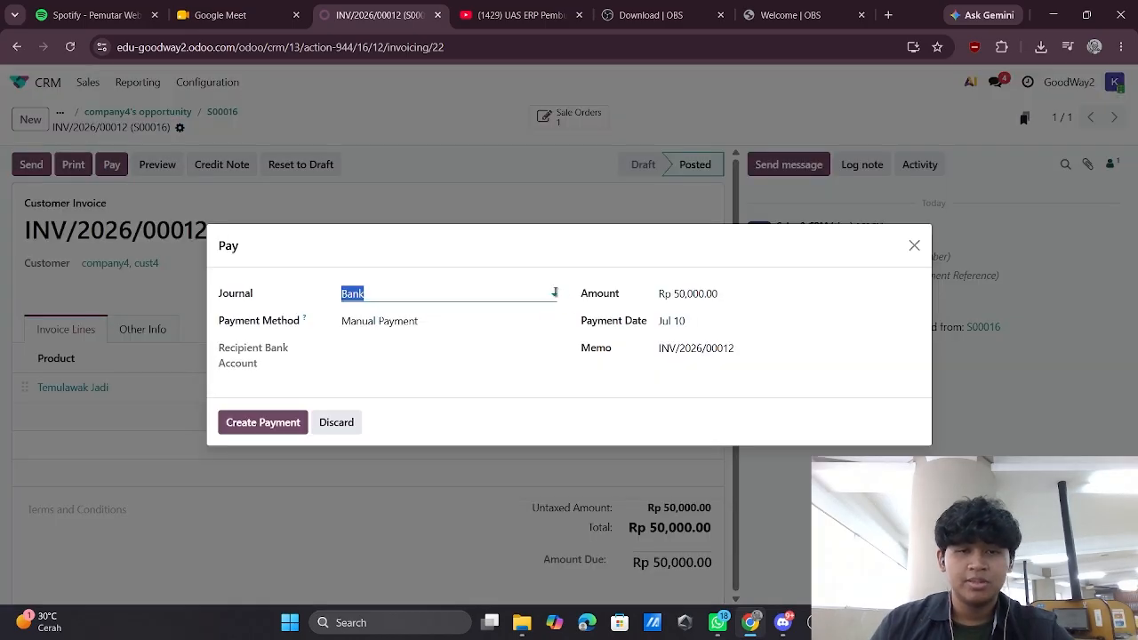
pyautogui.click(540, 295)
pyautogui.click(401, 340)
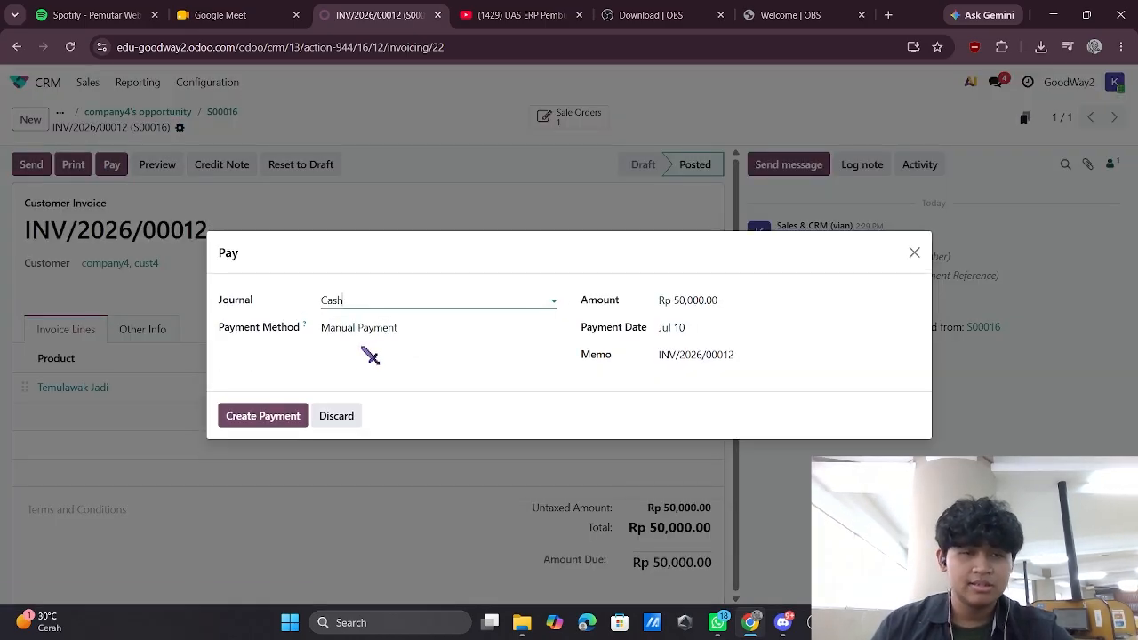
pyautogui.click(290, 423)
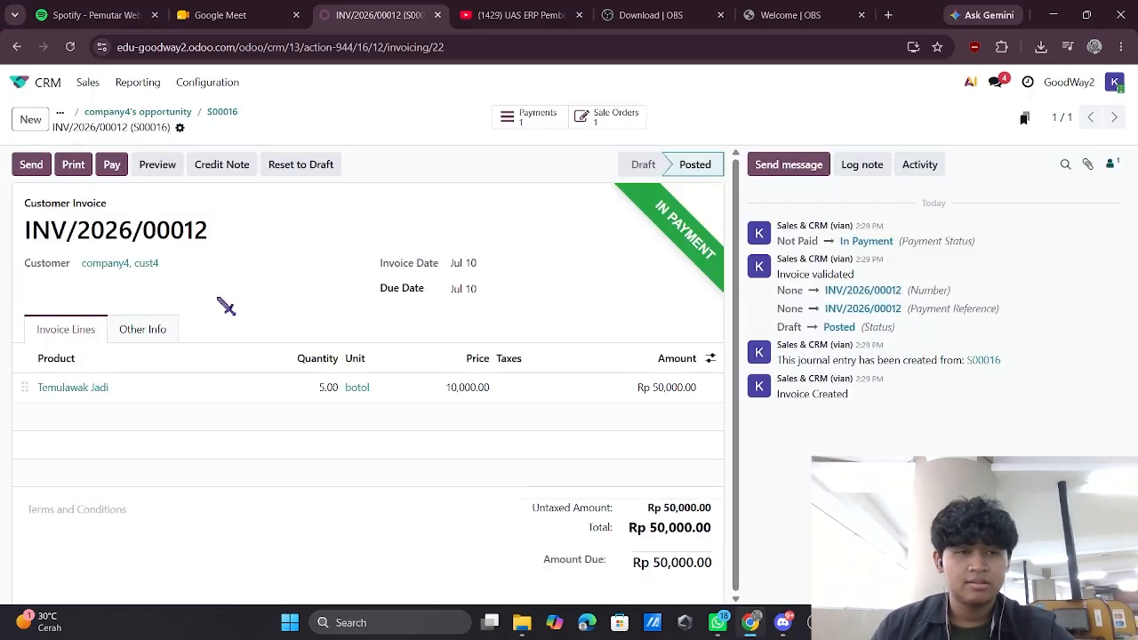
# Validate payment PAY00011 so it shows Paid, then switch to the OBS window
pyautogui.click(114, 166)
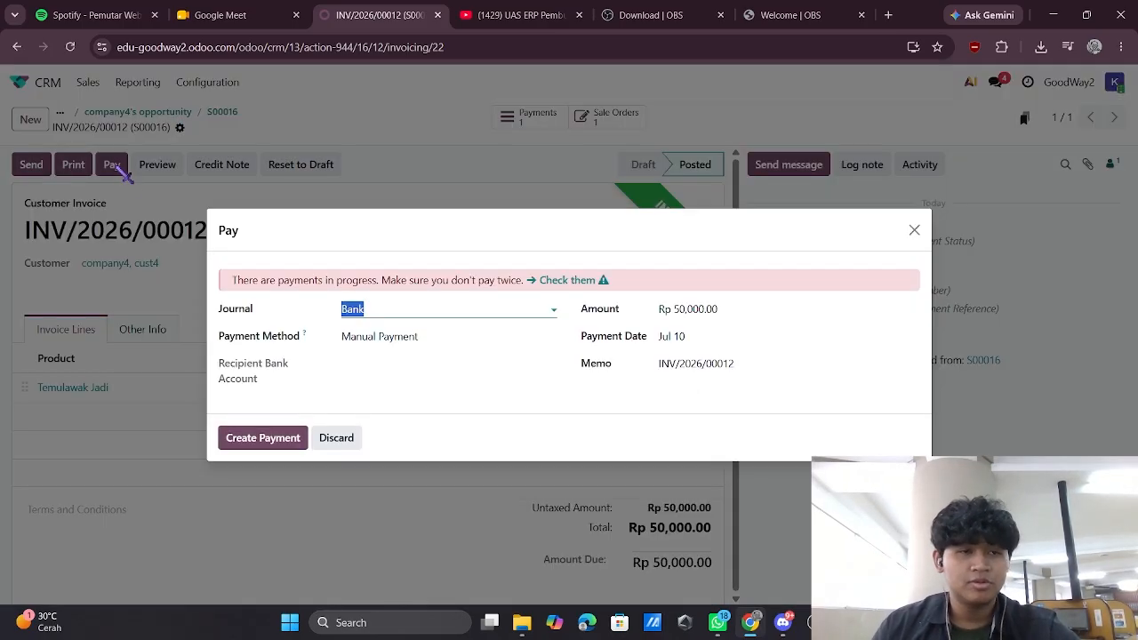
pyautogui.click(581, 282)
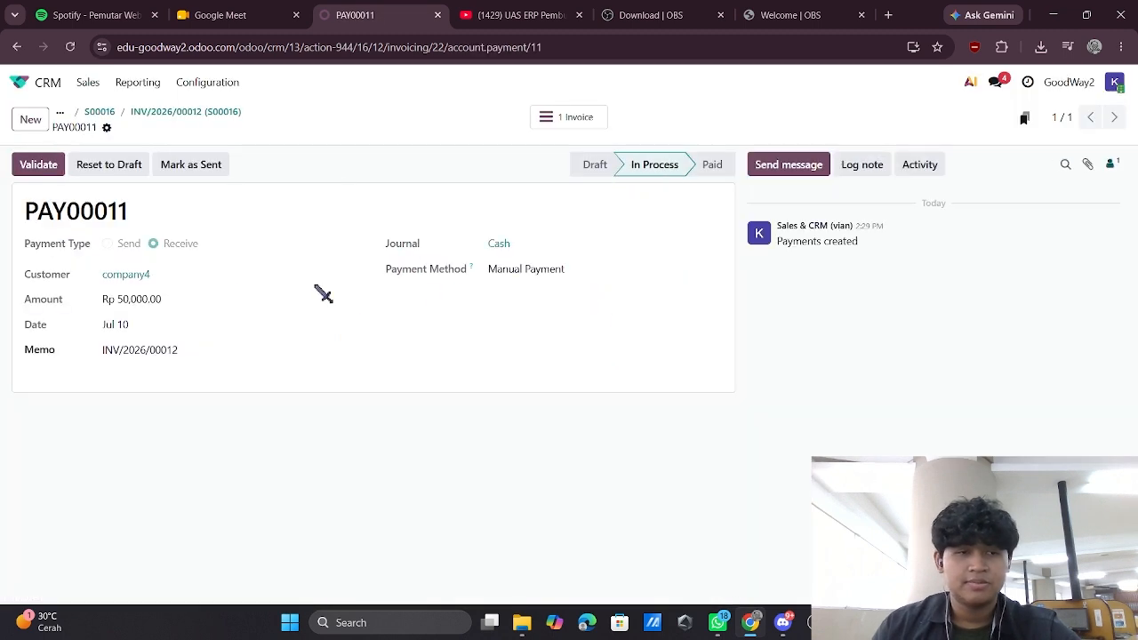
pyautogui.click(41, 168)
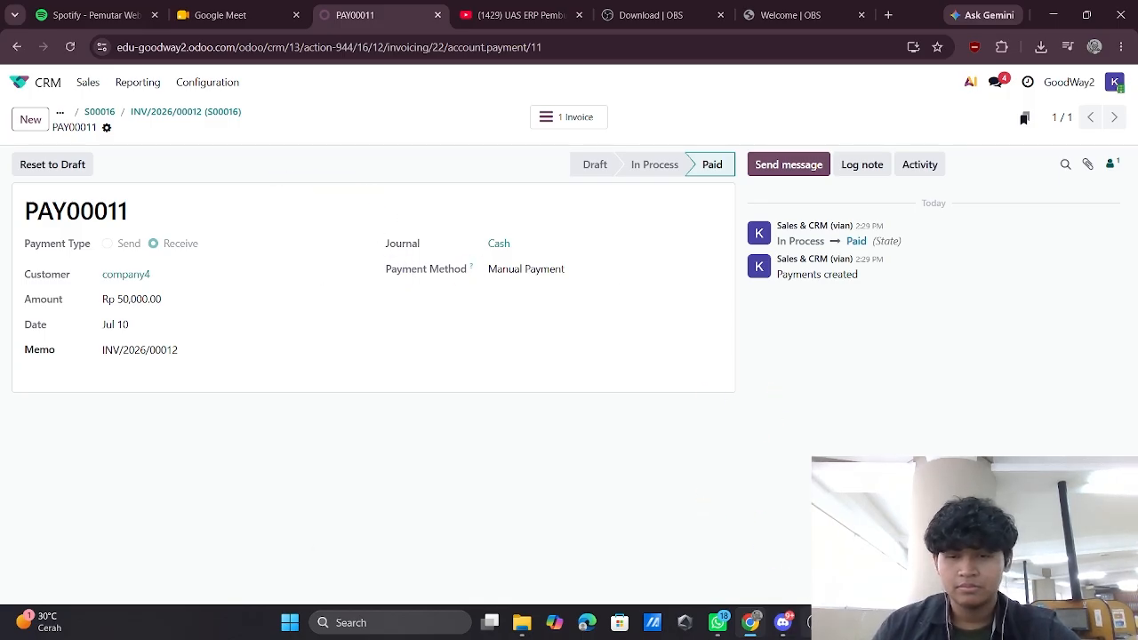
pyautogui.moveTo(815, 622)
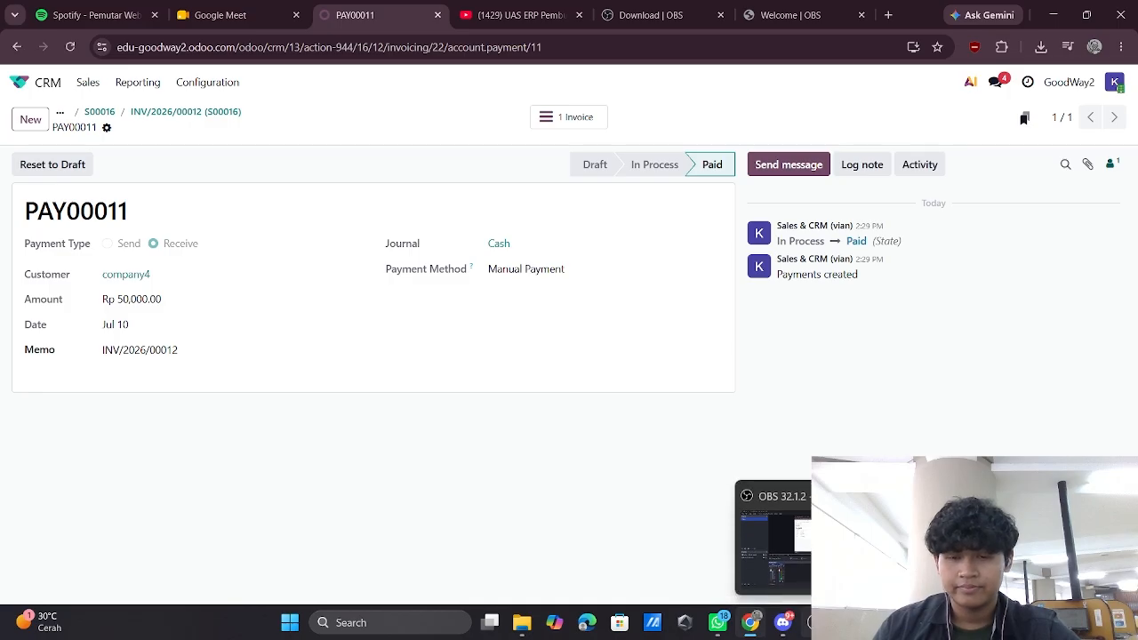
pyautogui.click(809, 622)
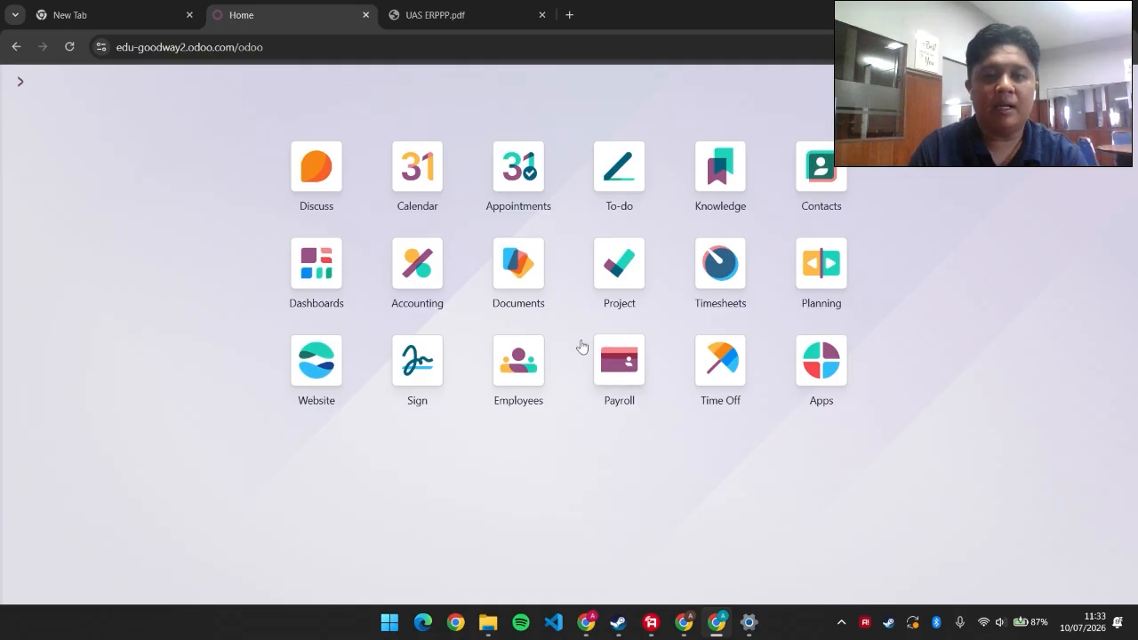
# Go to Payroll's Payslips list, showing the Jul 1–31 payslip in the Jun 2026 Regular Pay run
pyautogui.click(602, 359)
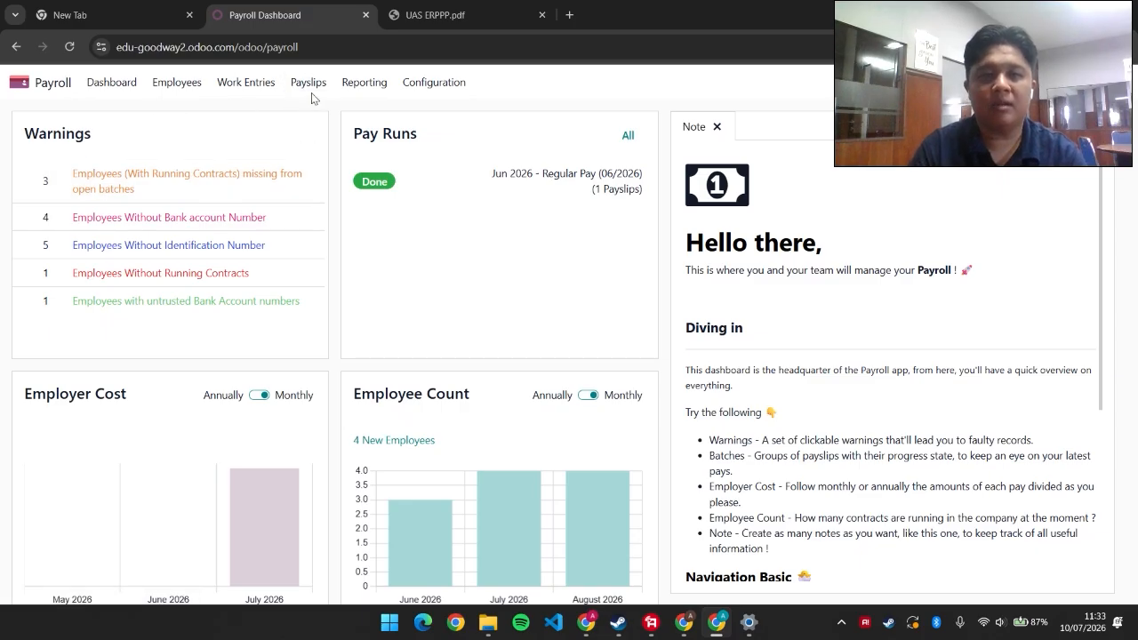
pyautogui.click(48, 89)
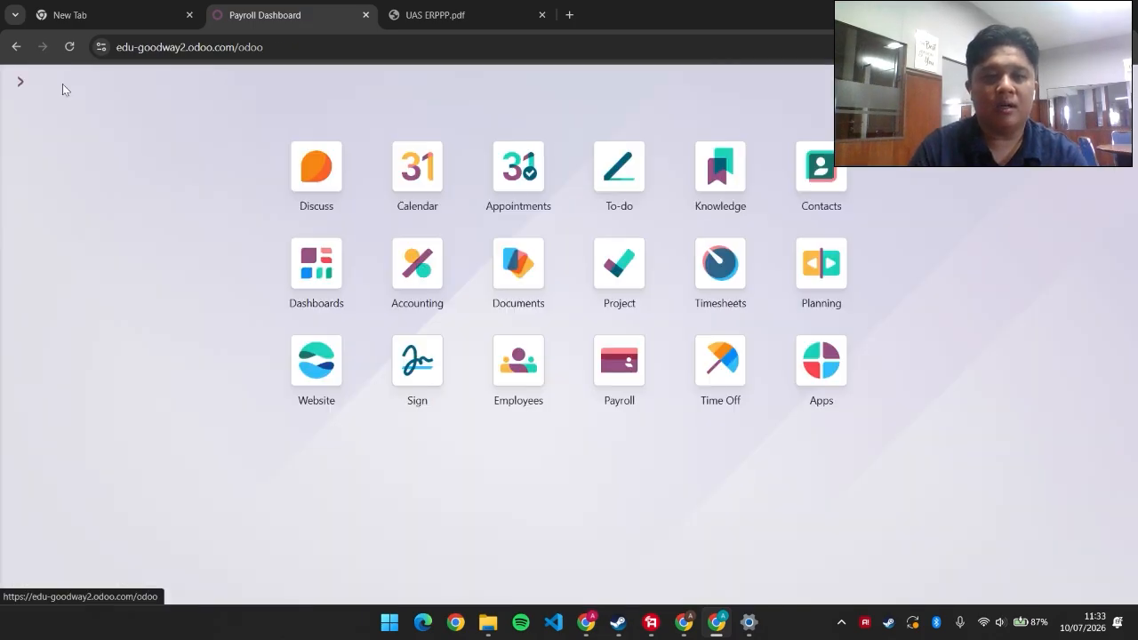
pyautogui.click(592, 351)
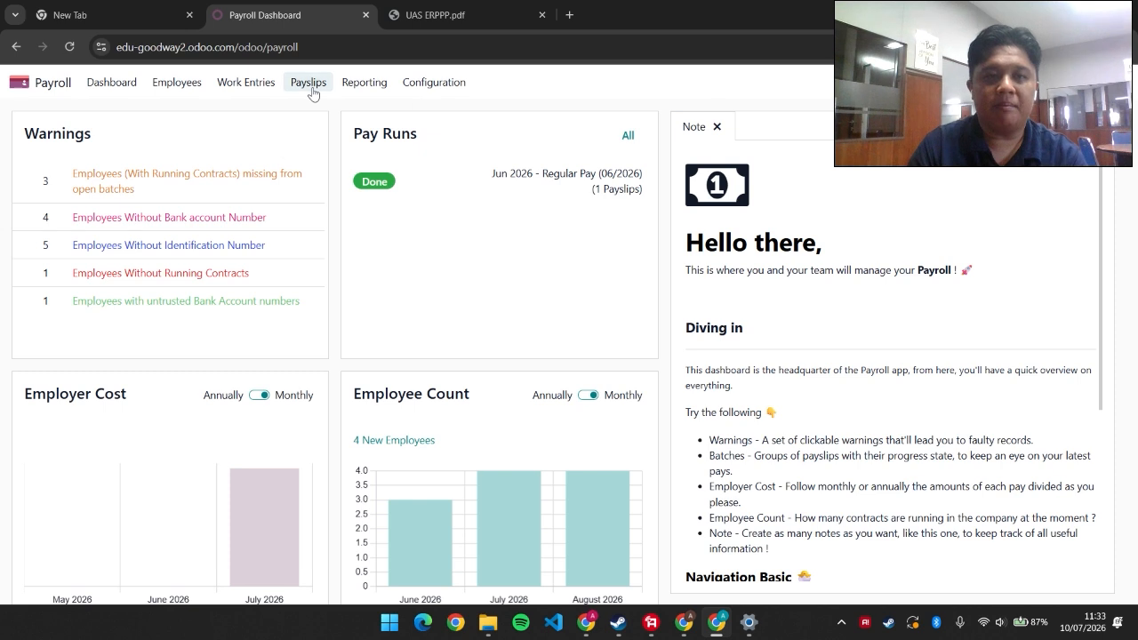
pyautogui.click(310, 87)
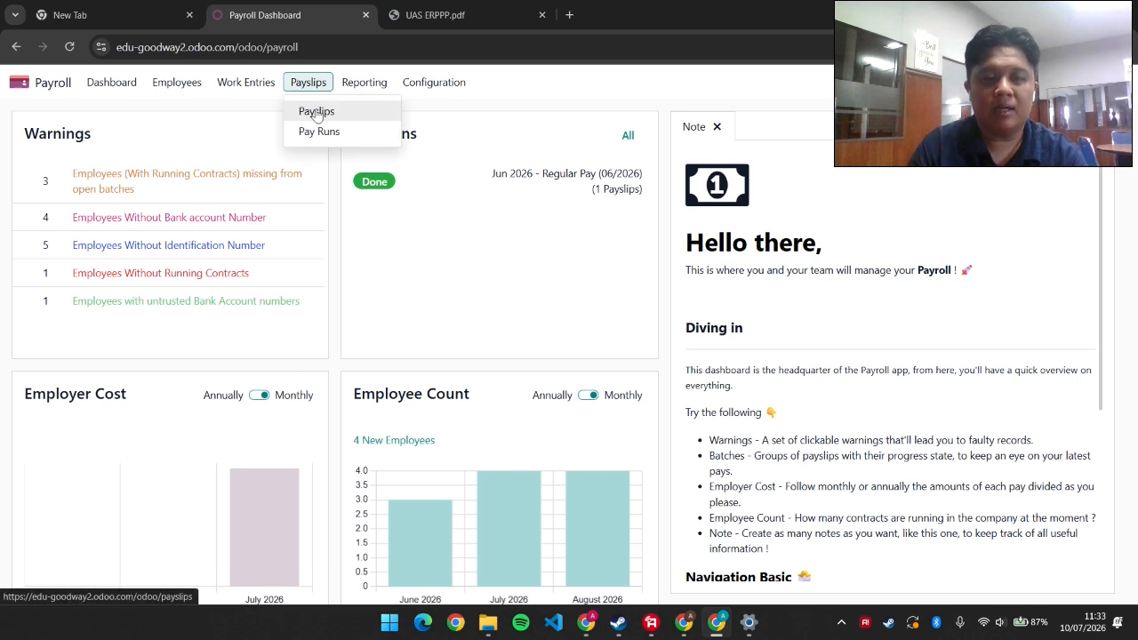
pyautogui.click(316, 113)
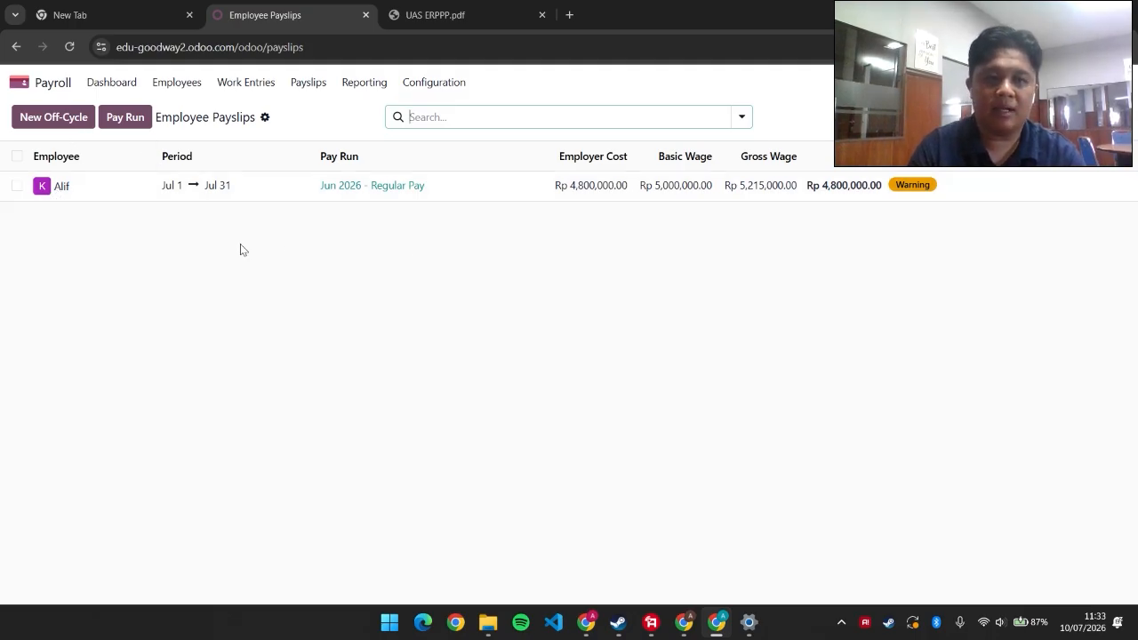
# Start a new off-cycle payslip for the employee under the Jun 2026 - Regular Pay run
pyautogui.click(39, 124)
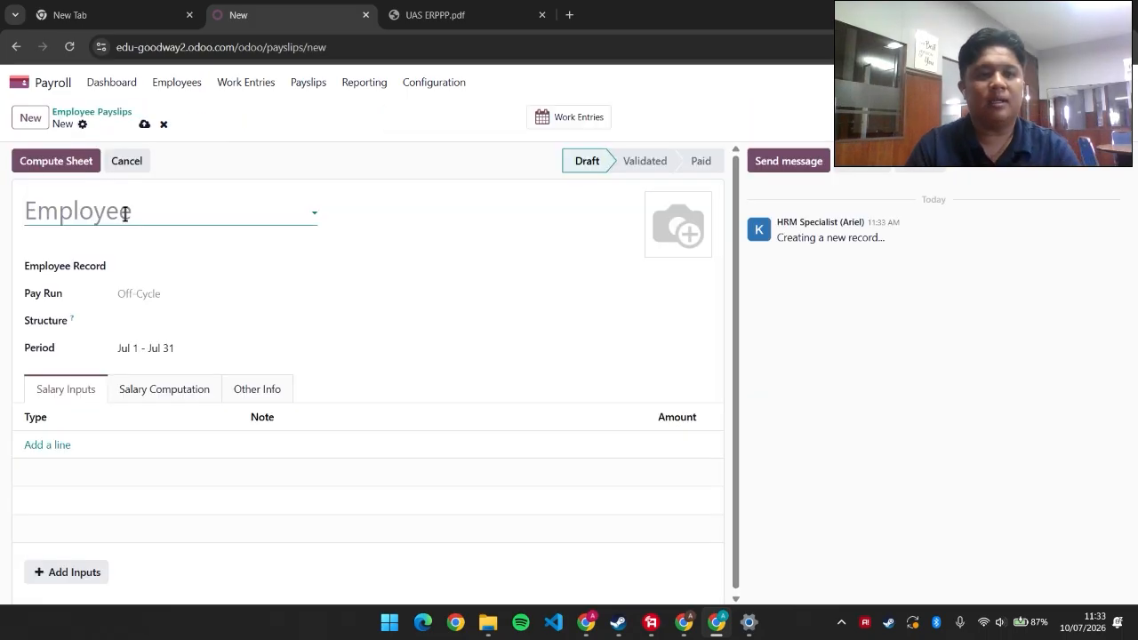
pyautogui.click(125, 214)
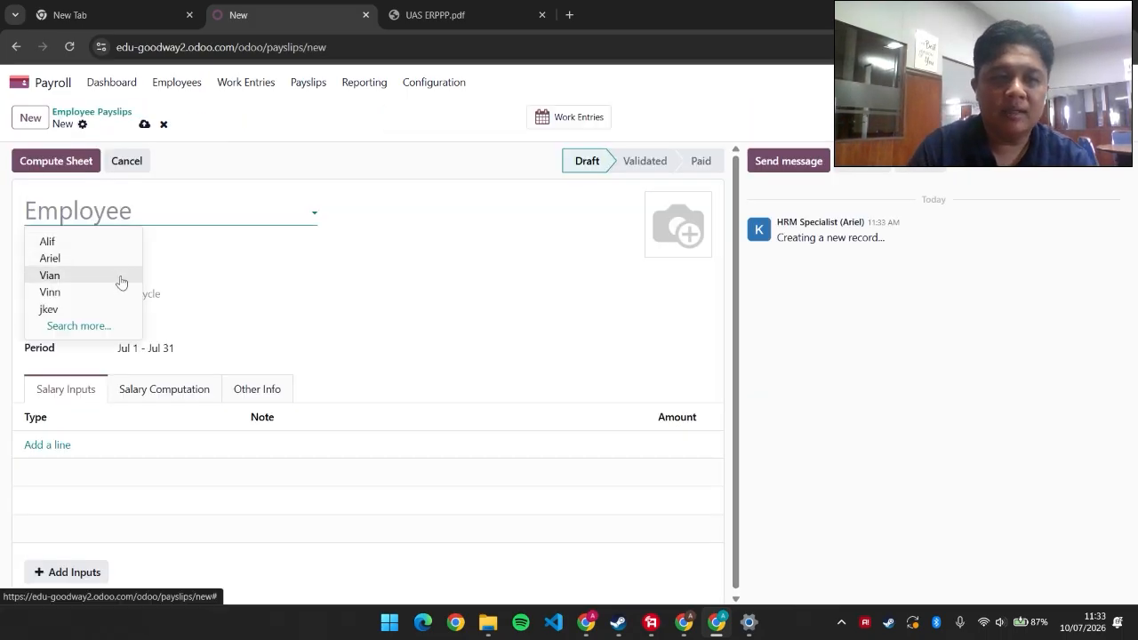
pyautogui.click(121, 278)
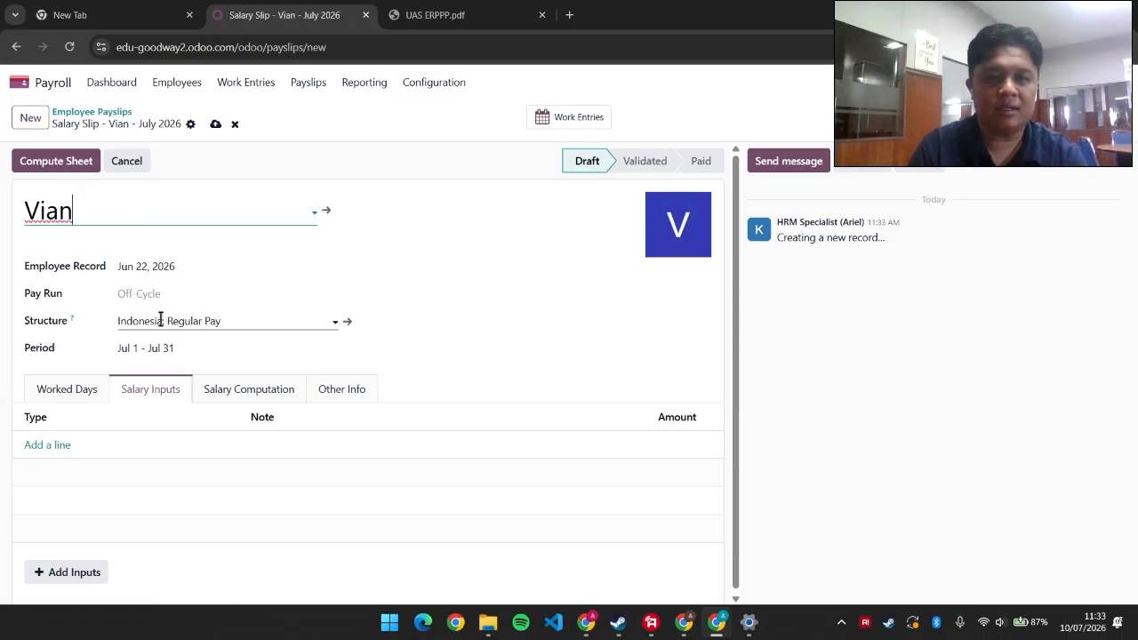
pyautogui.click(152, 297)
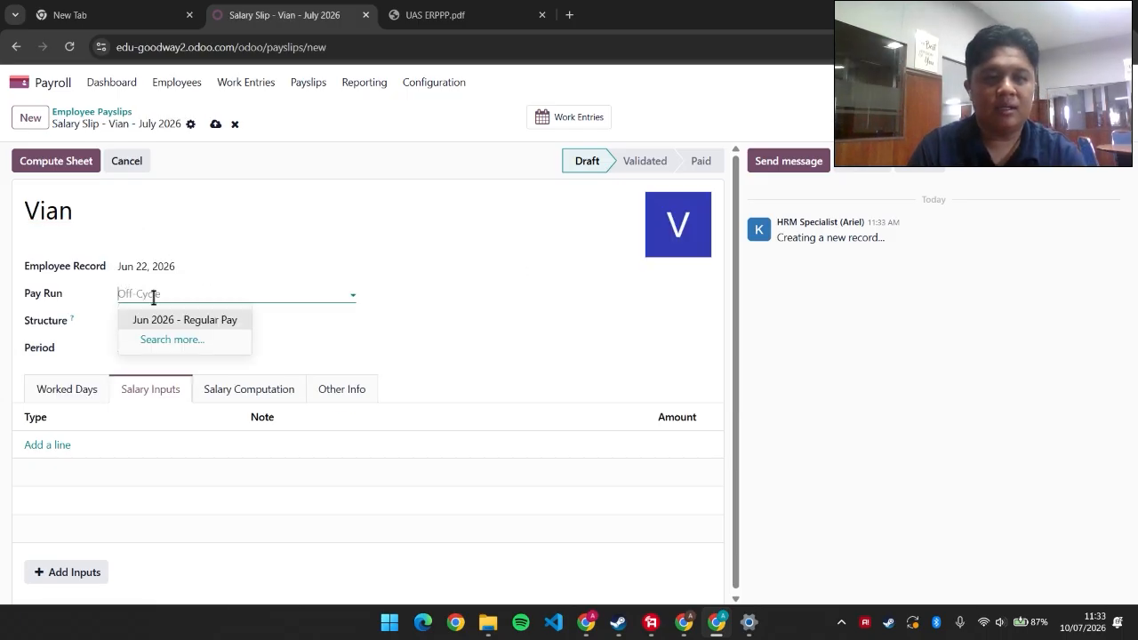
pyautogui.click(196, 317)
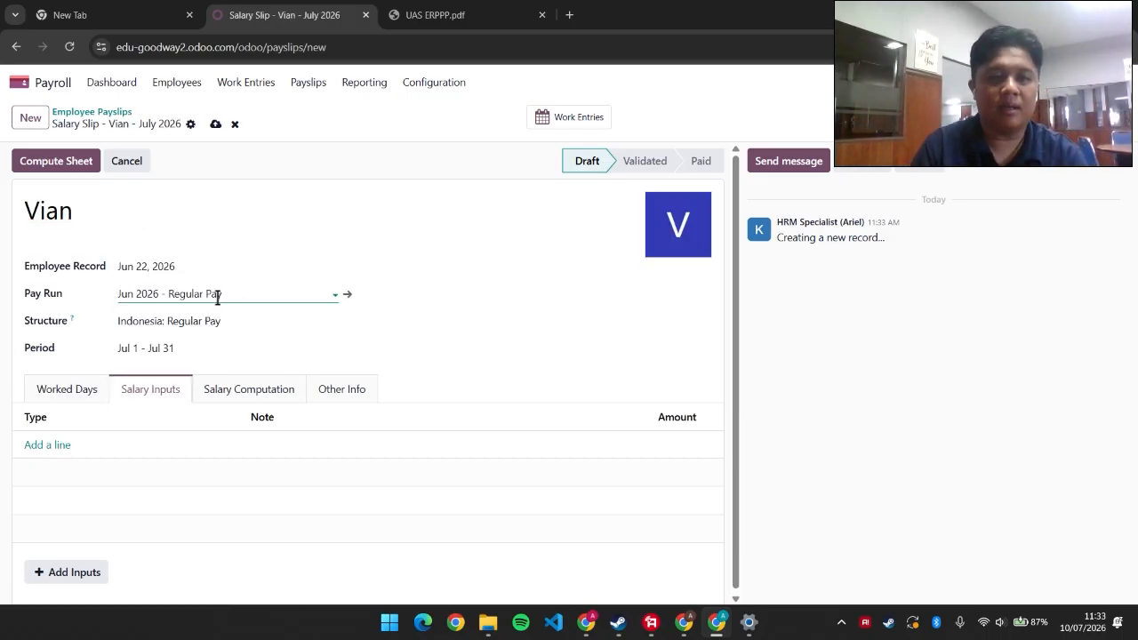
# Review the payslip tabs and compute the sheet: 23 worked days, 184 hours, Rp 5,000,000.00
pyautogui.click(71, 388)
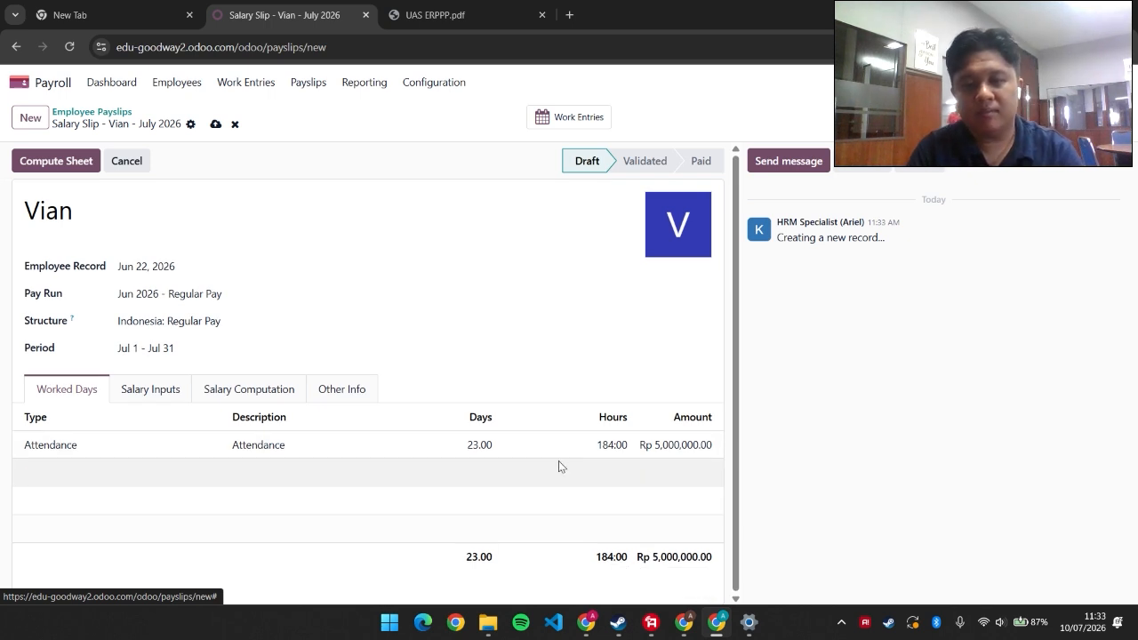
pyautogui.click(119, 396)
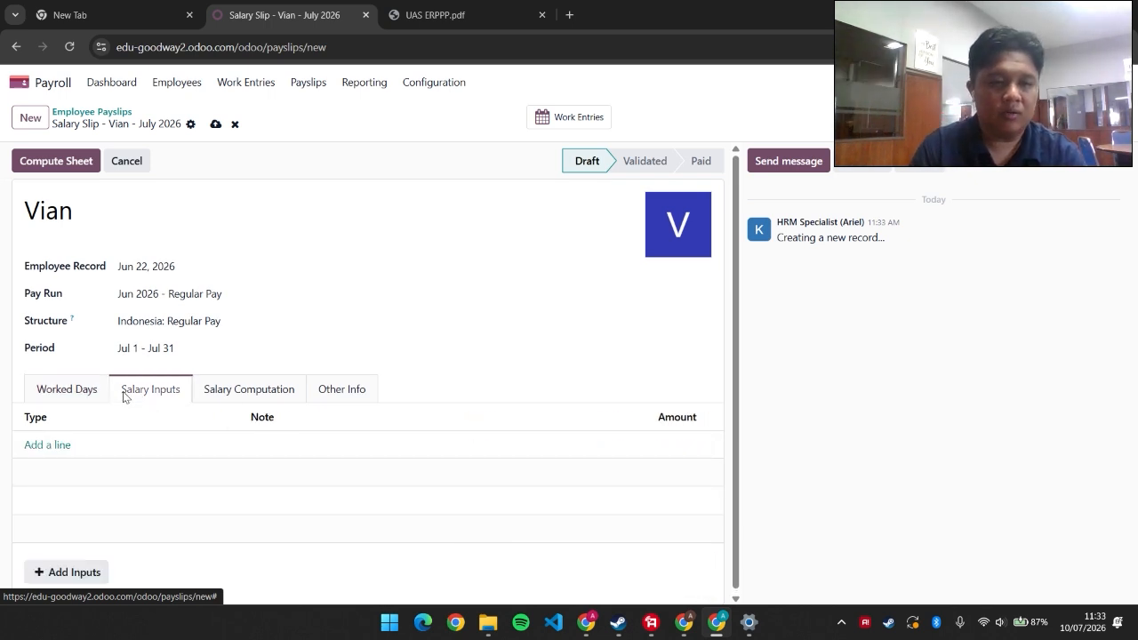
pyautogui.click(228, 392)
pyautogui.click(343, 388)
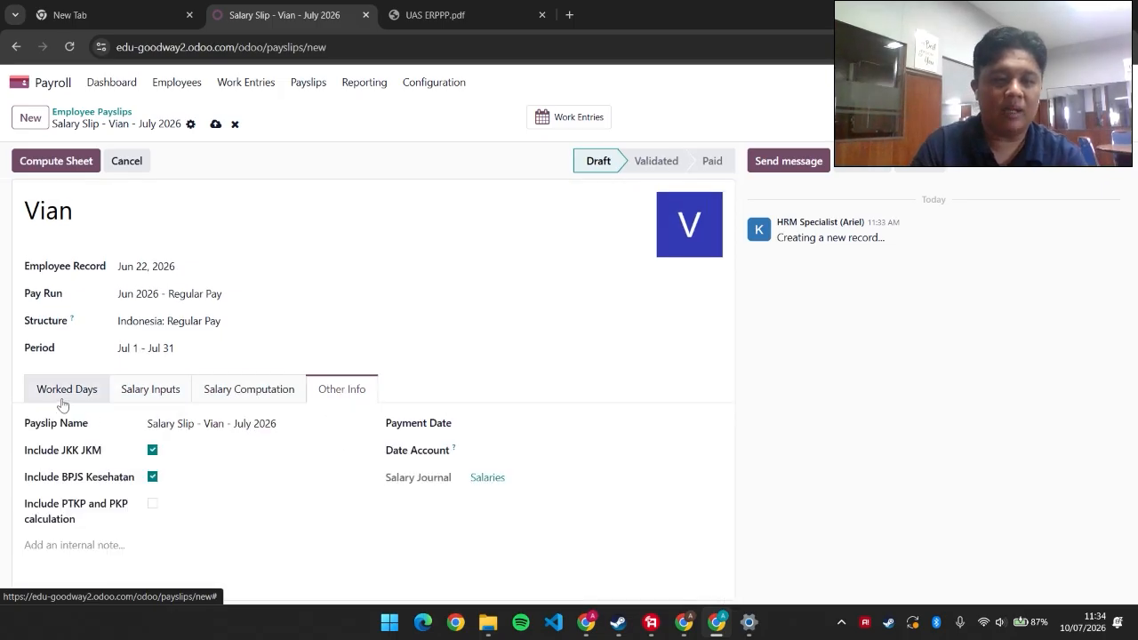
pyautogui.click(62, 402)
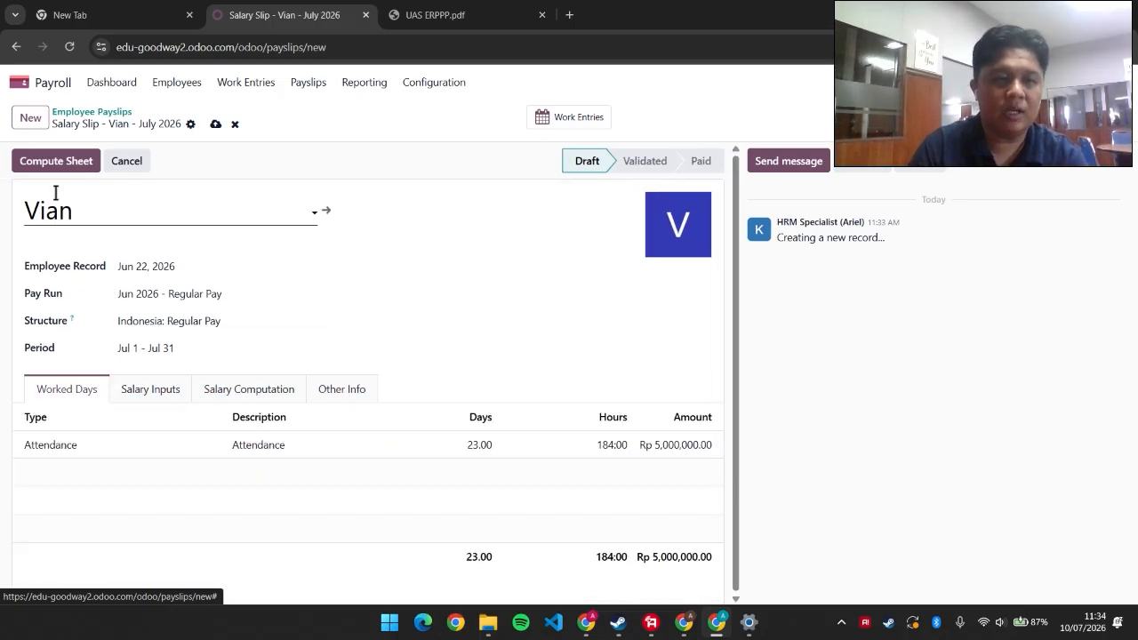
pyautogui.click(67, 166)
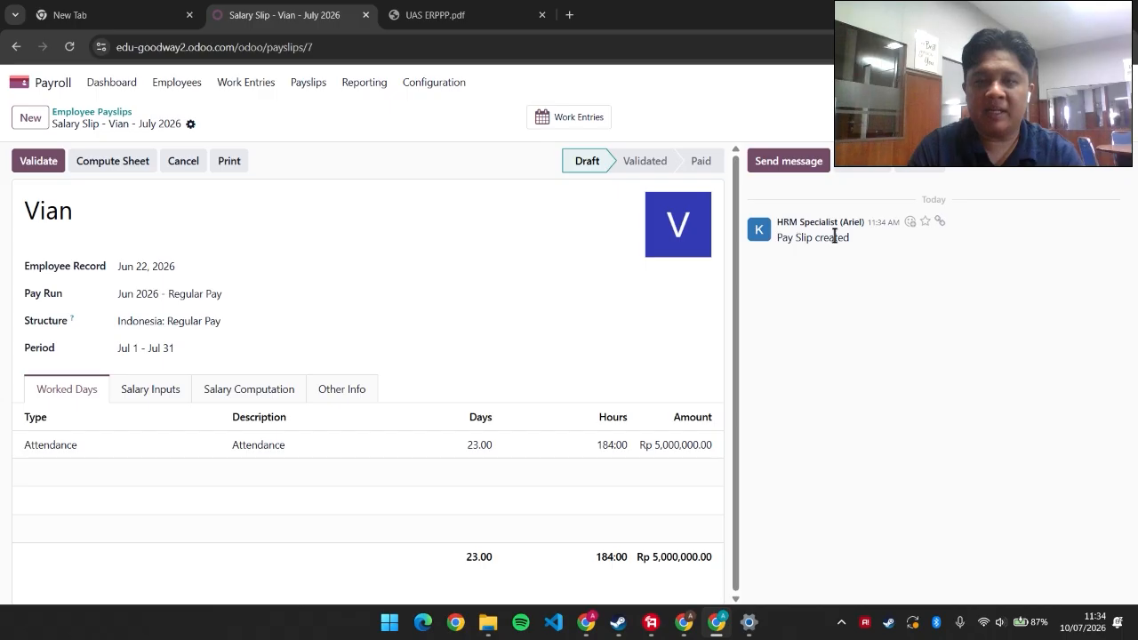
# Validate the July 2026 salary slip and confirm with Ok
pyautogui.click(40, 167)
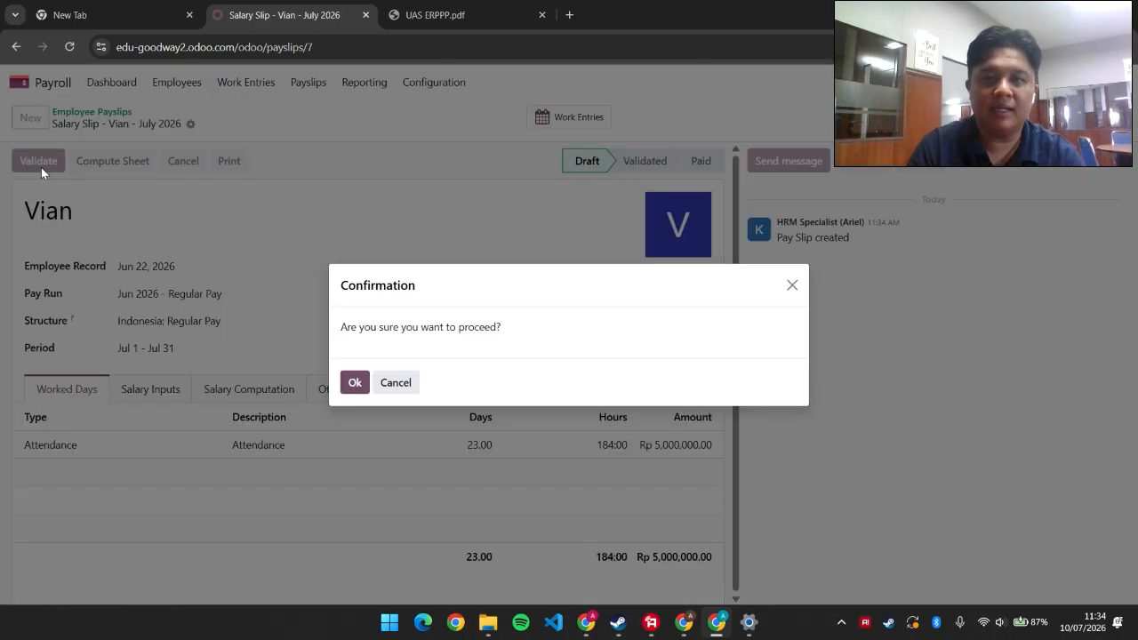
pyautogui.click(353, 382)
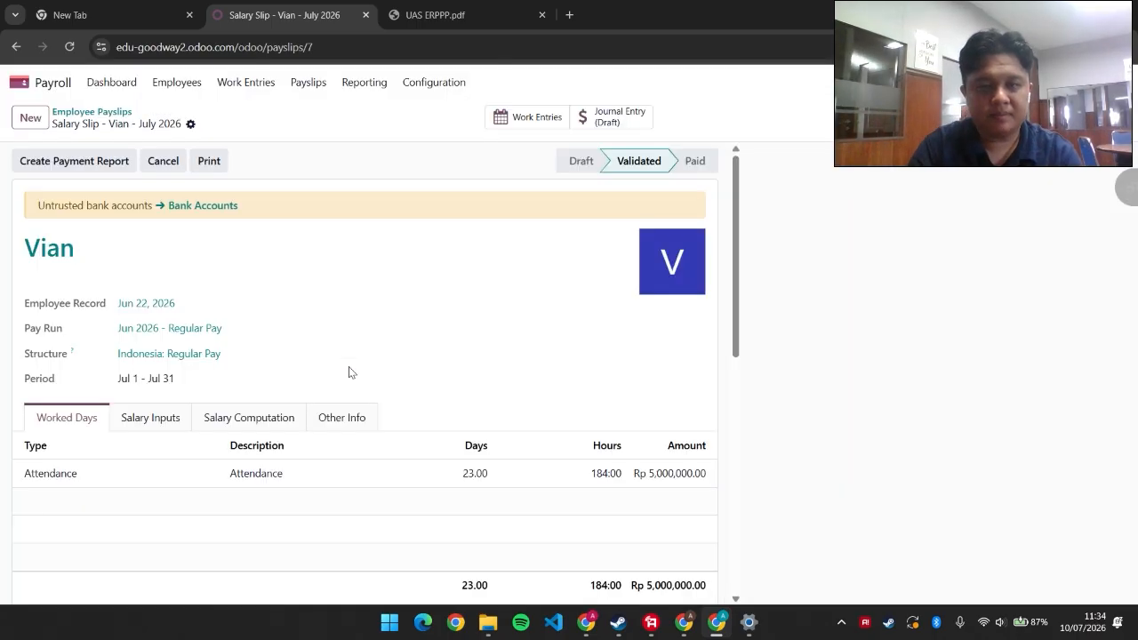
pyautogui.scroll(-2, 849, 240)
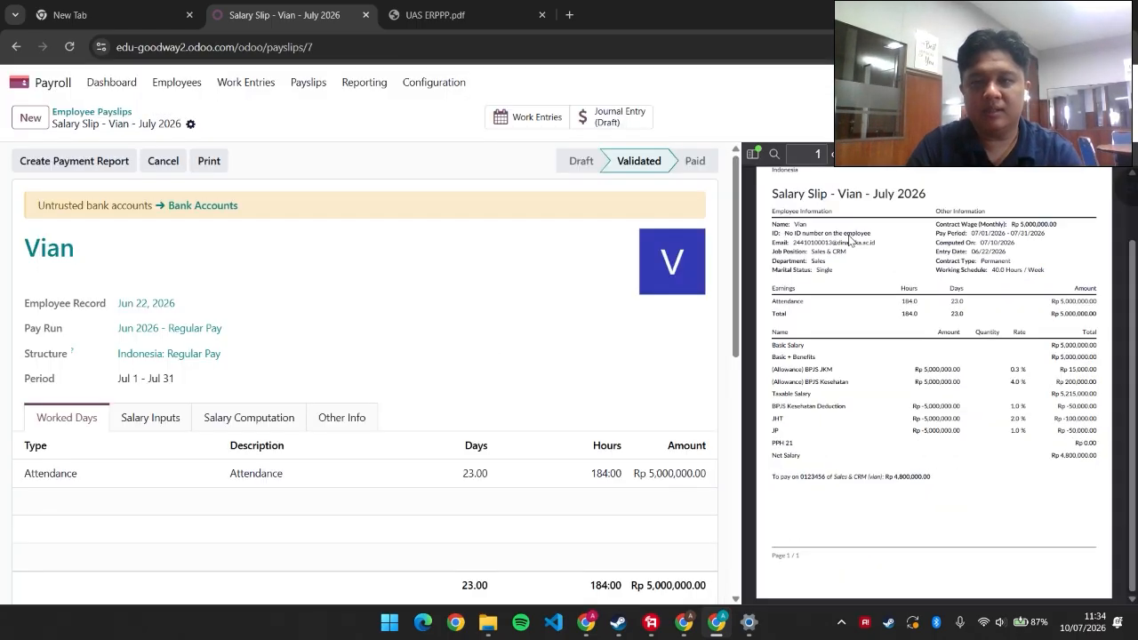
pyautogui.scroll(2, 858, 268)
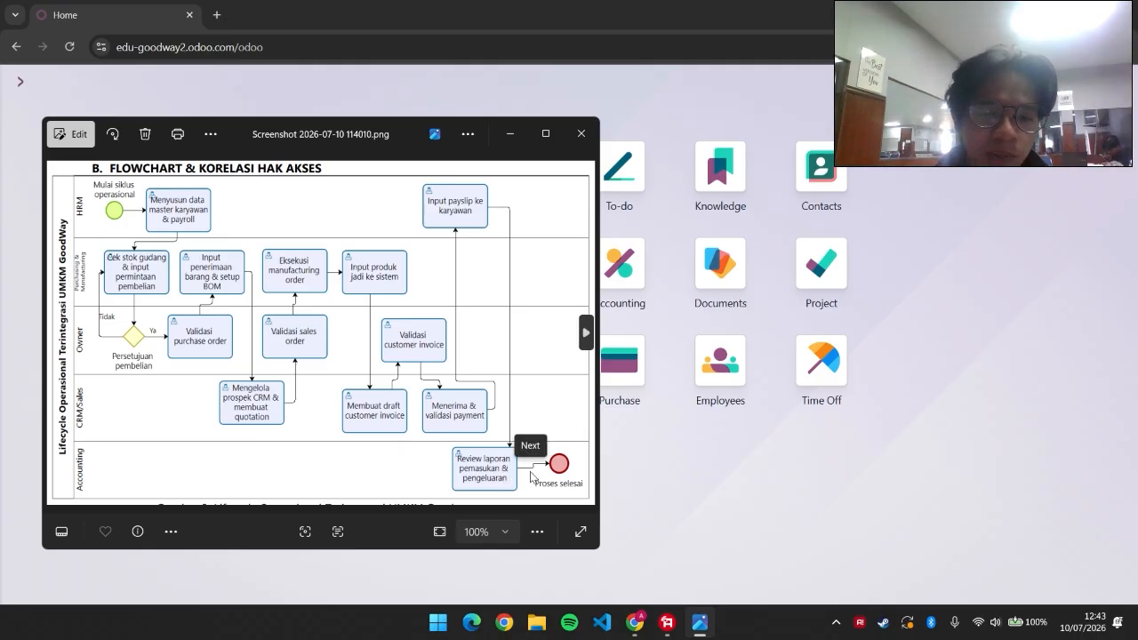
# Open Accounting's Balance Sheet as of 07/10/2026 and scroll through its 460,000.00 totals
pyautogui.click(507, 133)
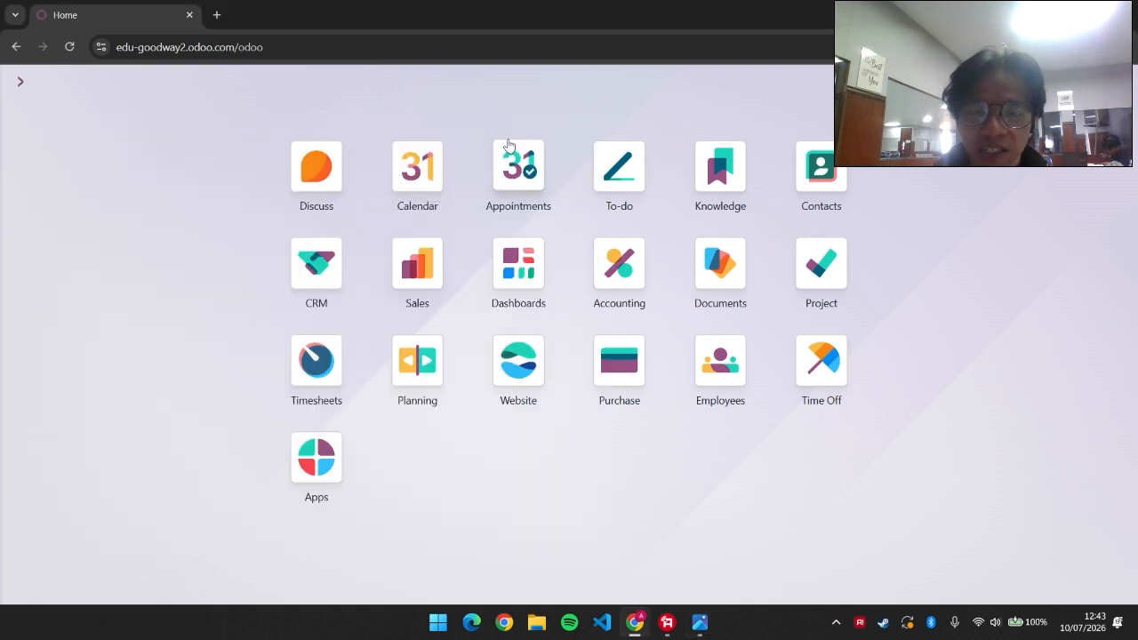
pyautogui.click(615, 273)
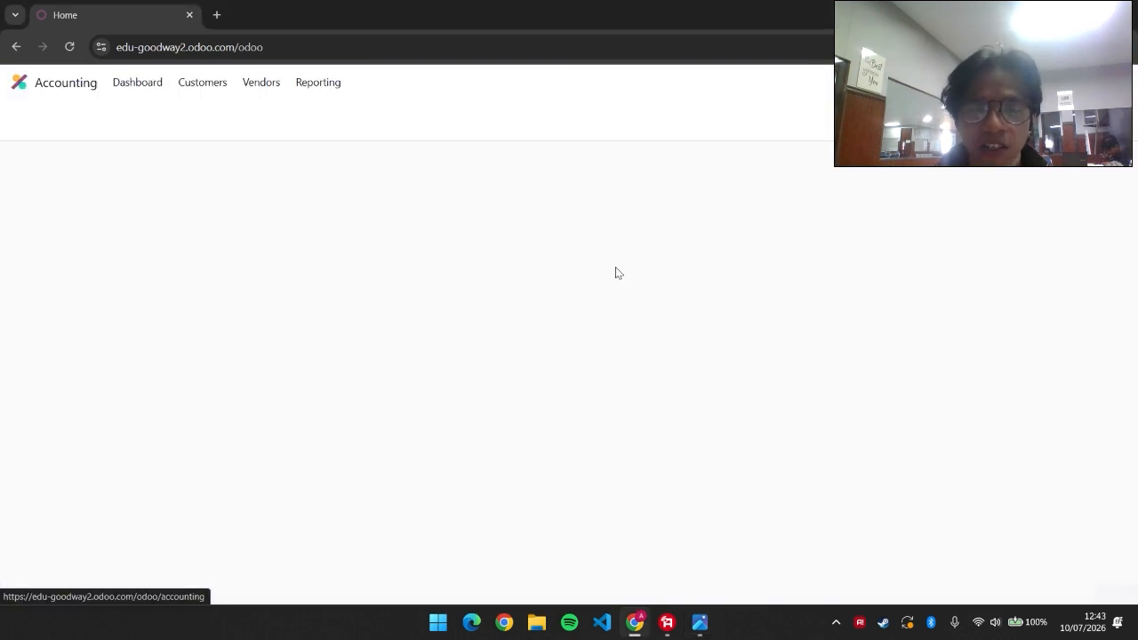
pyautogui.click(328, 83)
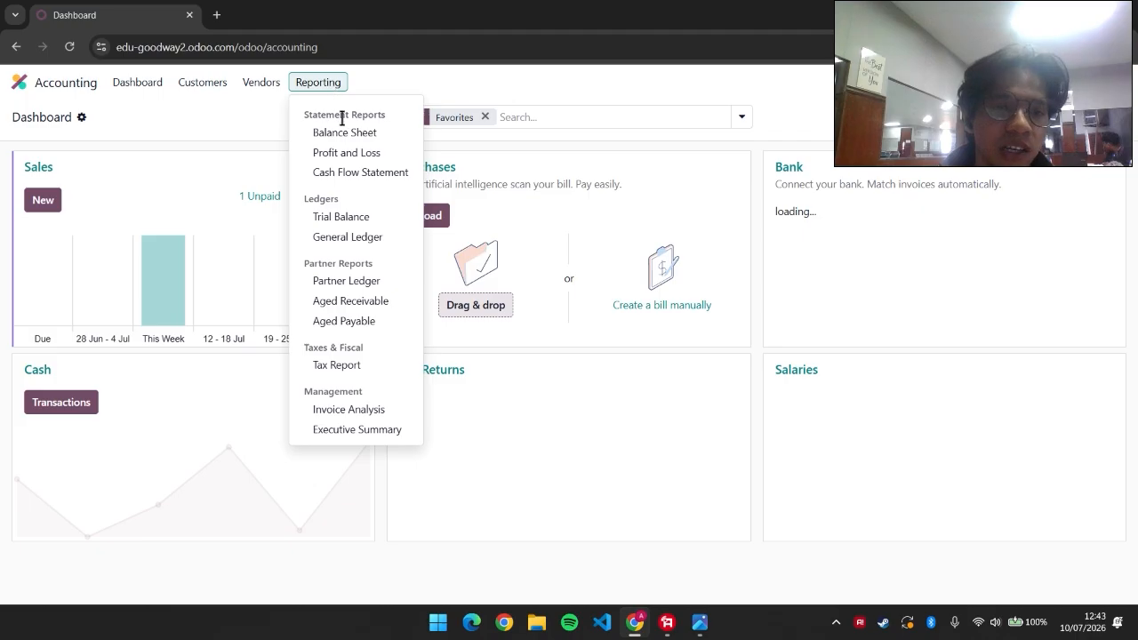
pyautogui.click(348, 133)
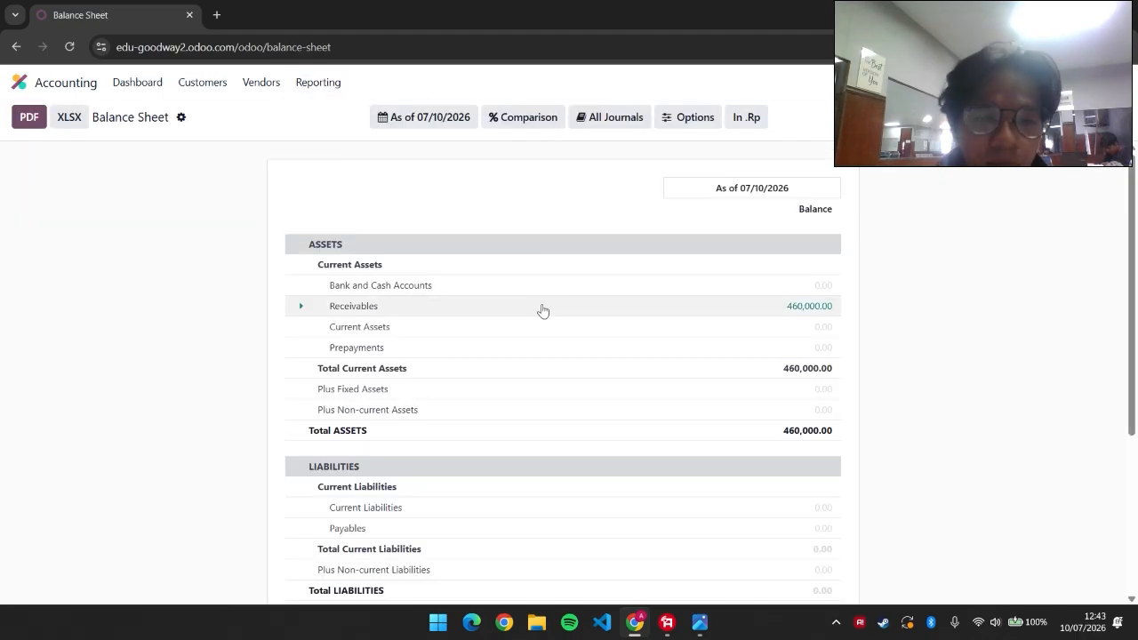
pyautogui.scroll(-2, 544, 309)
pyautogui.scroll(1, 546, 308)
pyautogui.scroll(-1, 551, 305)
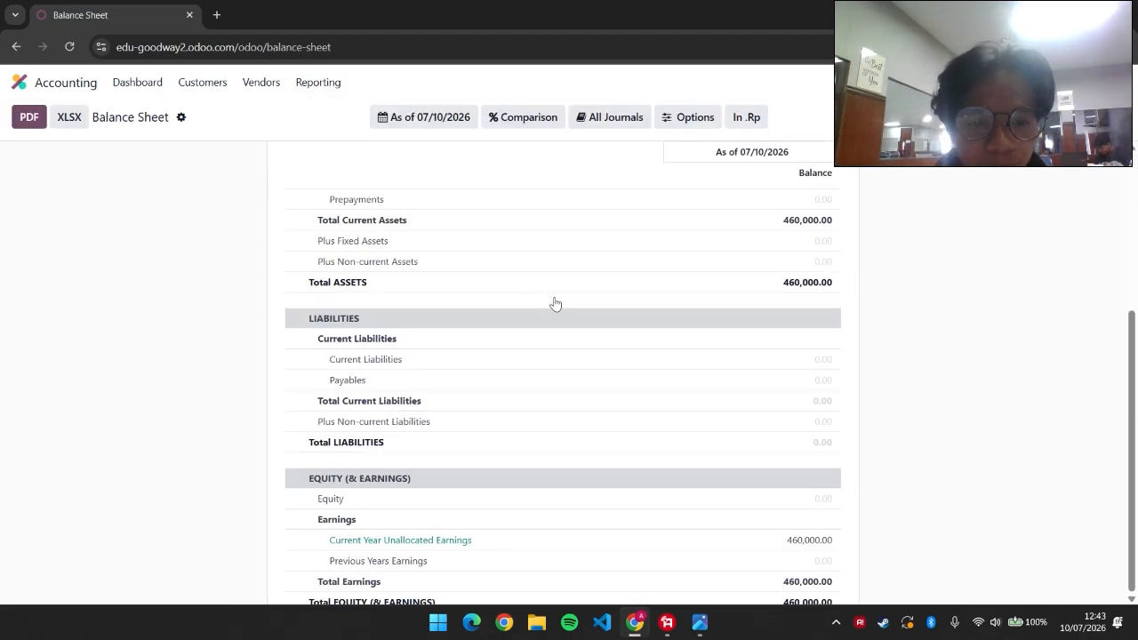
pyautogui.scroll(-1, 554, 303)
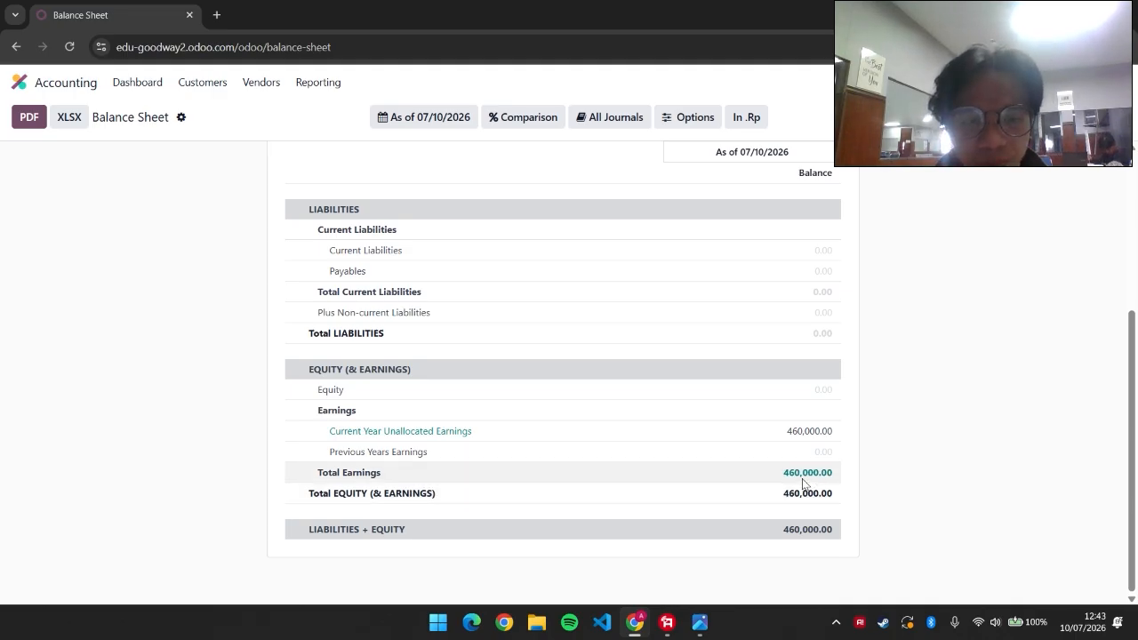
pyautogui.scroll(2, 802, 480)
pyautogui.scroll(-2, 801, 480)
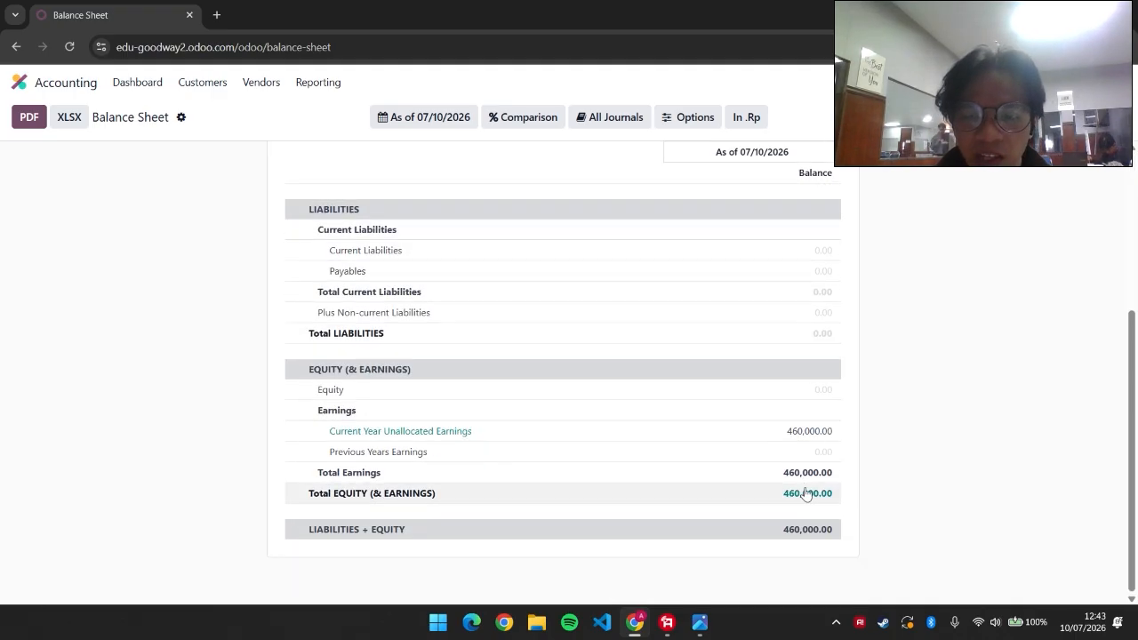
# Export the Balance Sheet to balance_sheet_07102026_goodway2.pdf, check the file, and return to the report
pyautogui.click(30, 118)
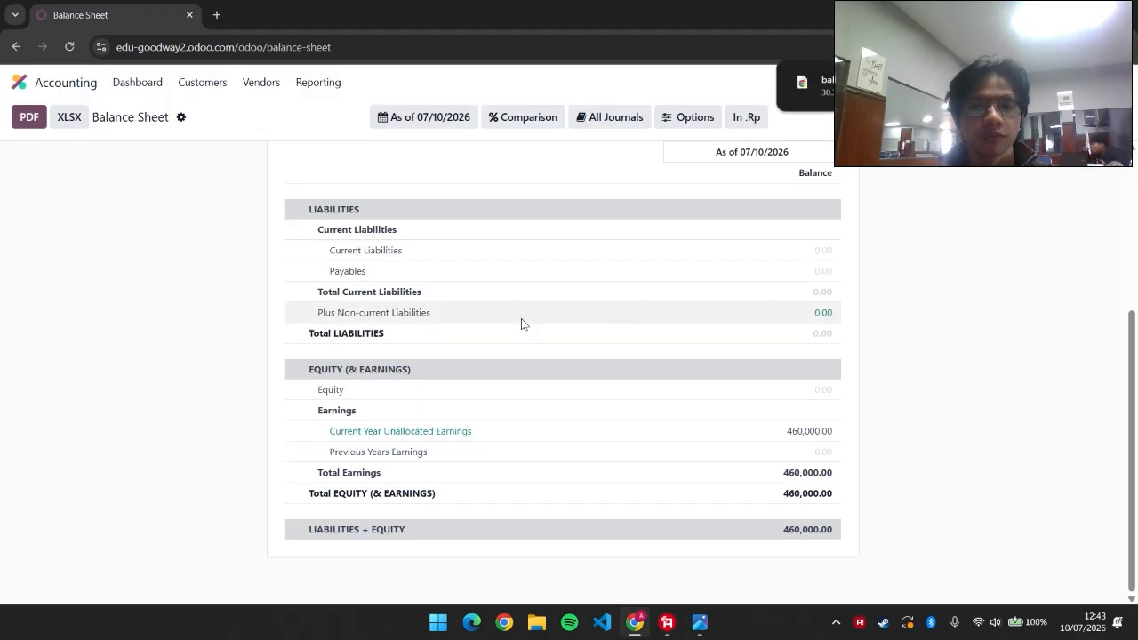
pyautogui.click(802, 85)
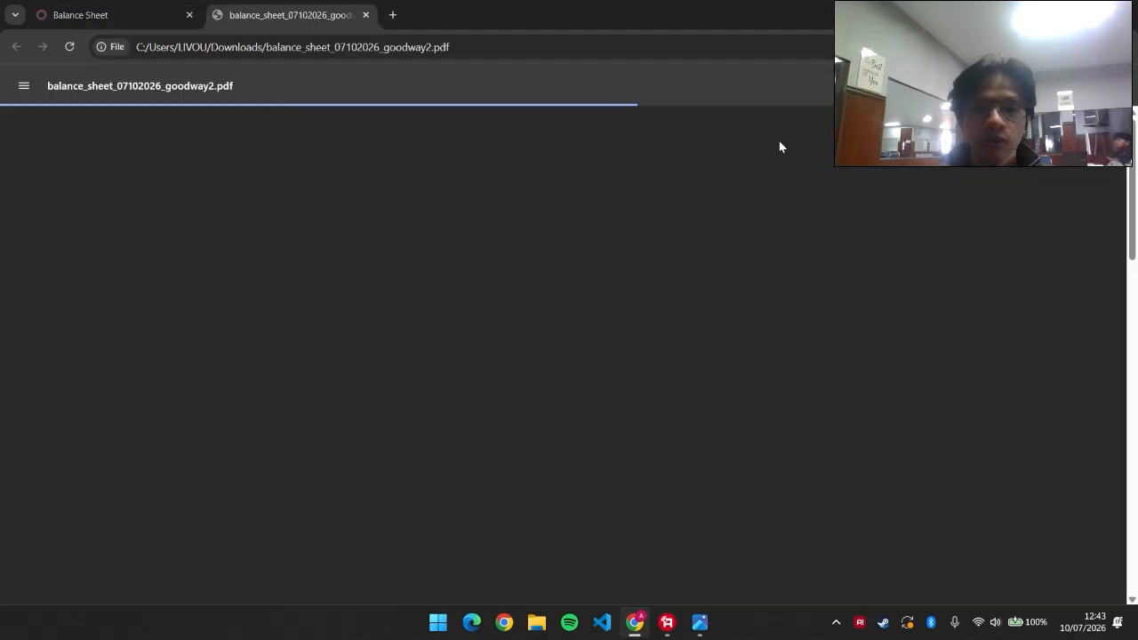
pyautogui.scroll(-6, 689, 244)
pyautogui.scroll(2, 691, 251)
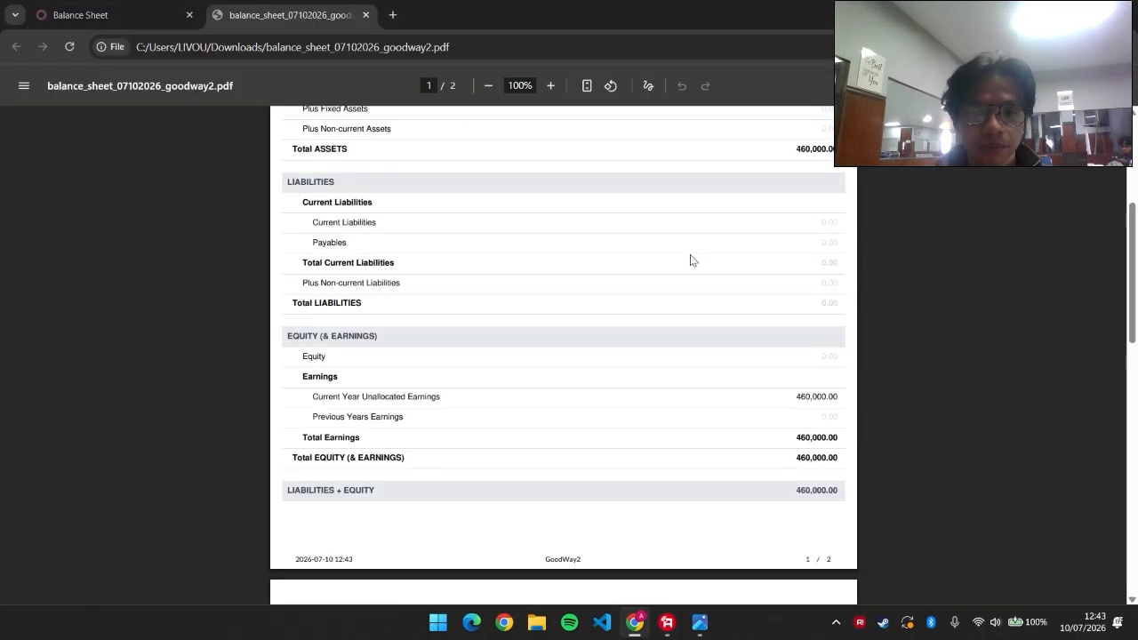
pyautogui.scroll(2, 689, 258)
pyautogui.click(92, 7)
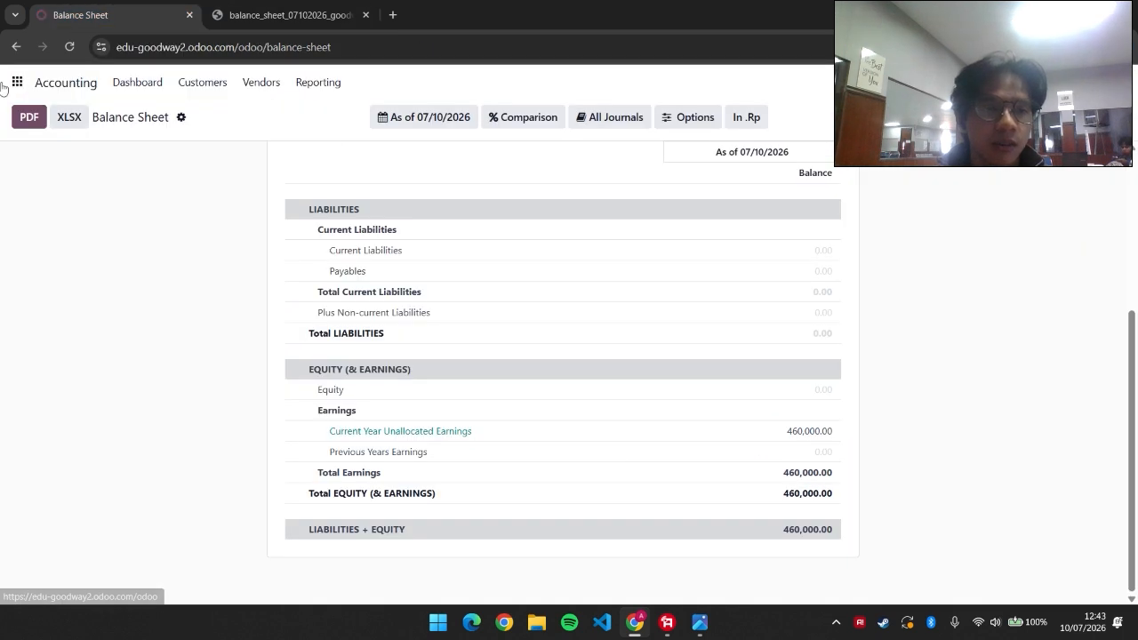
# Open Accounting's 2026 Profit and Loss report showing 460,000.00 revenue and net profit
pyautogui.click(31, 83)
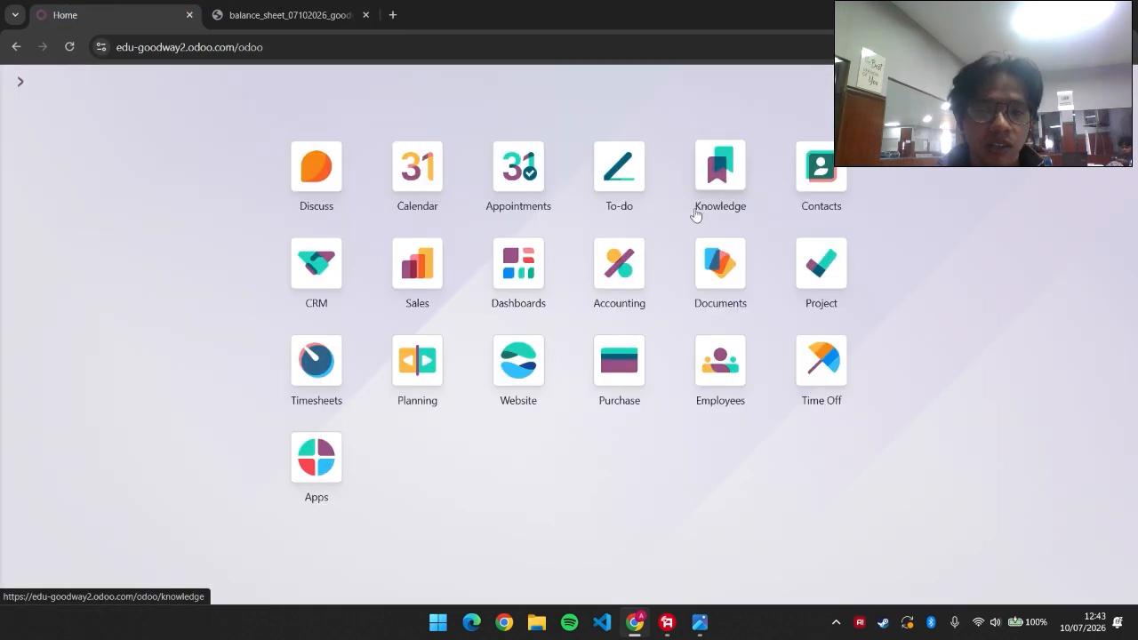
pyautogui.click(638, 279)
pyautogui.click(312, 83)
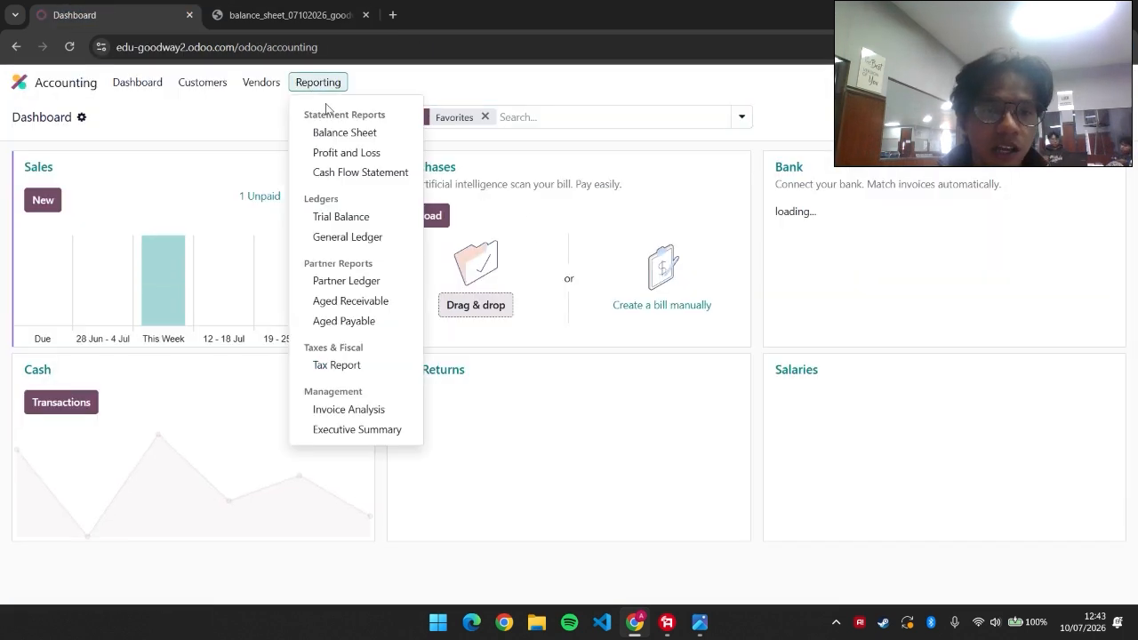
pyautogui.click(349, 152)
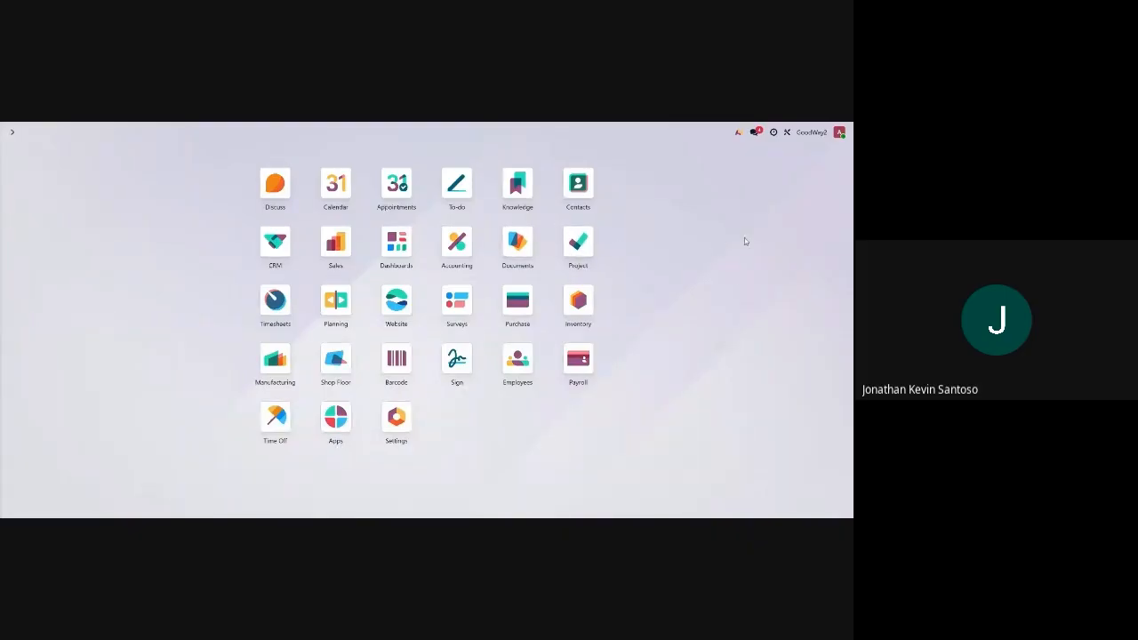
# Review the Pembelian material task in the Operasional End-to-end Produk Temulawak project
pyautogui.click(579, 242)
pyautogui.click(96, 198)
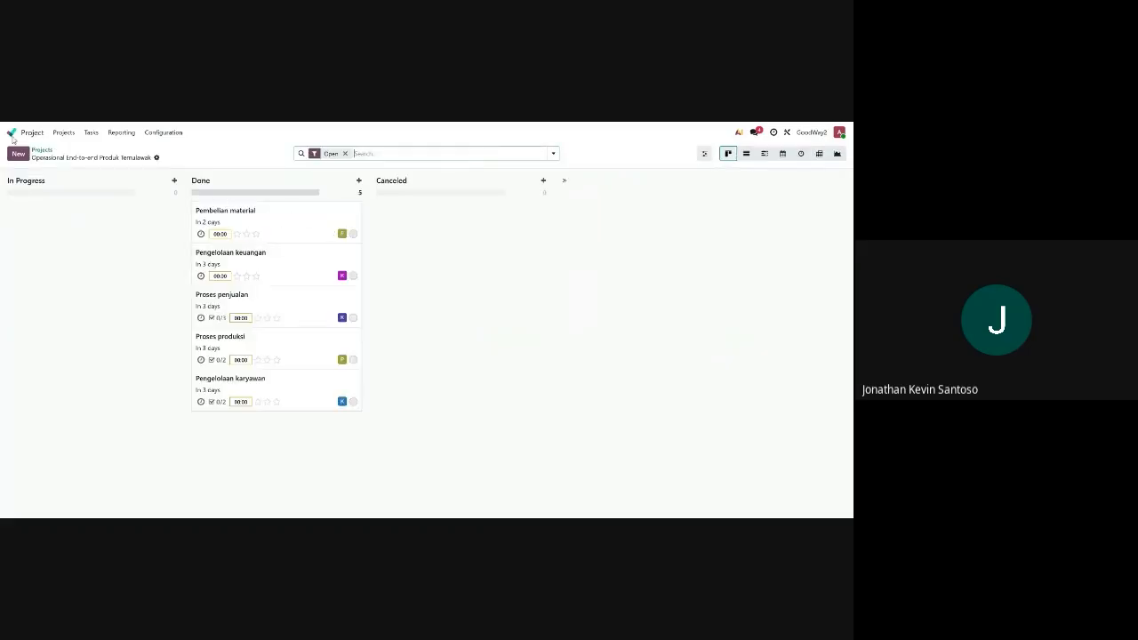
pyautogui.click(271, 221)
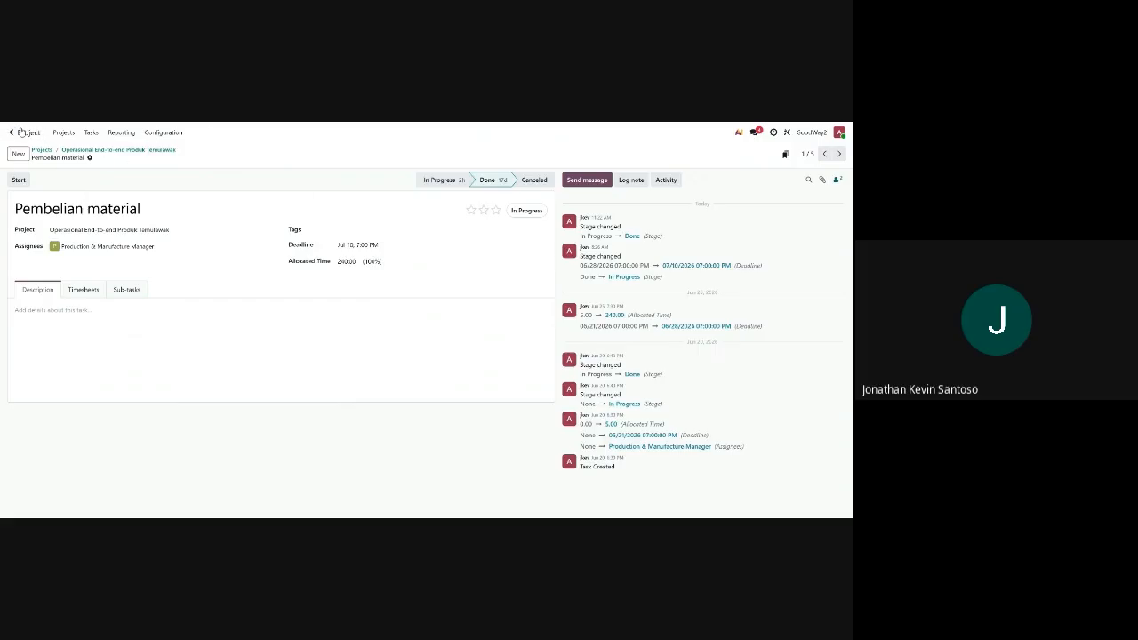
pyautogui.click(68, 135)
pyautogui.click(85, 189)
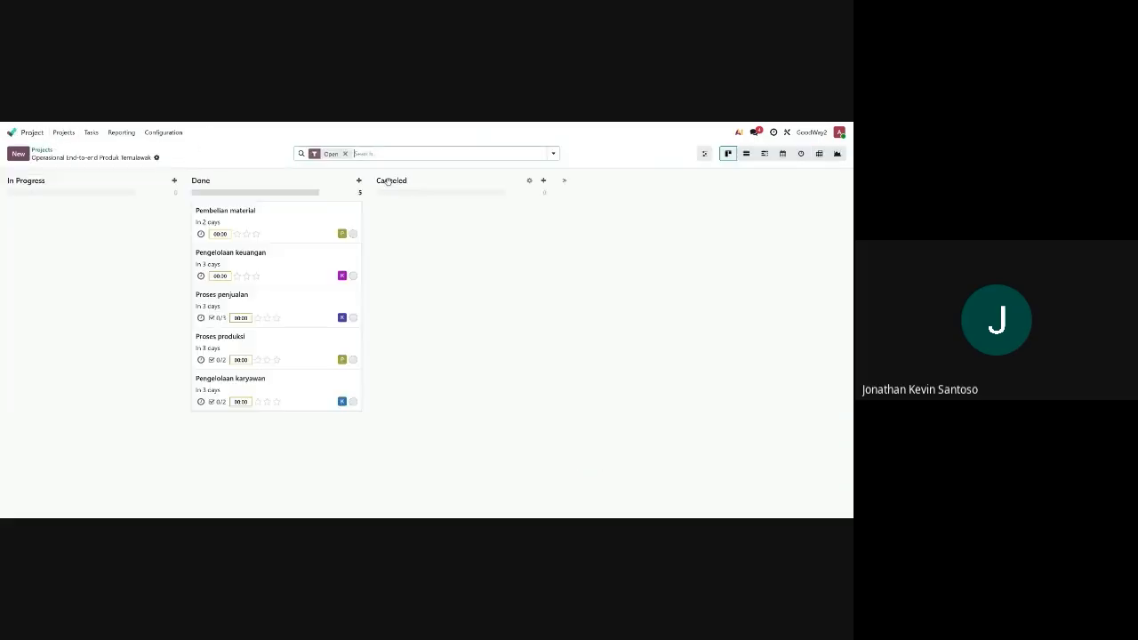
pyautogui.click(320, 224)
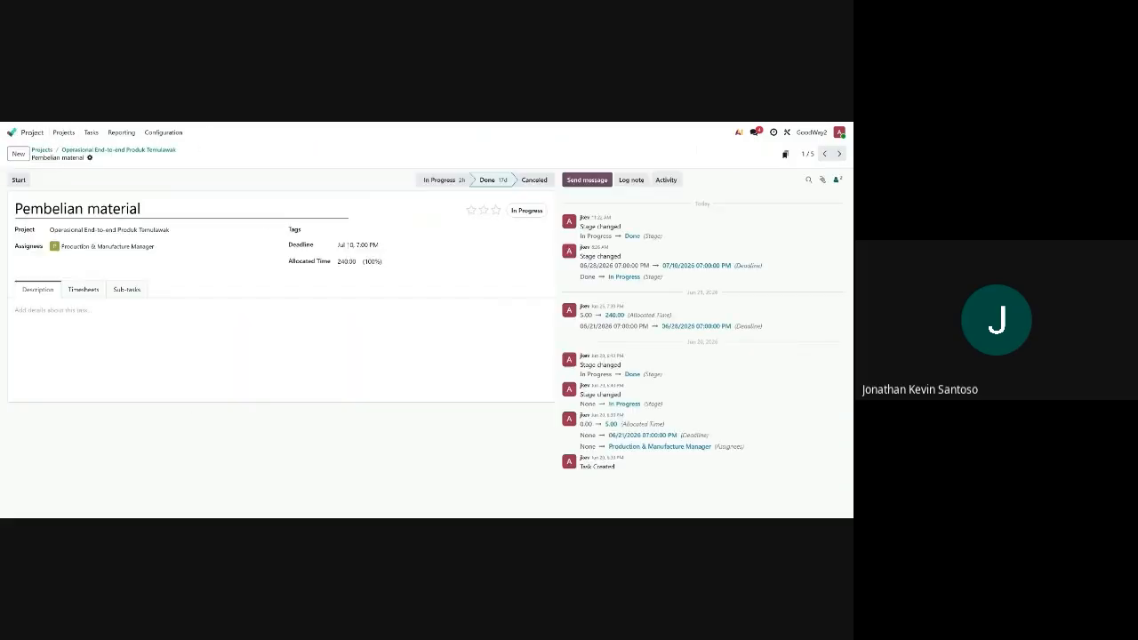
pyautogui.click(70, 135)
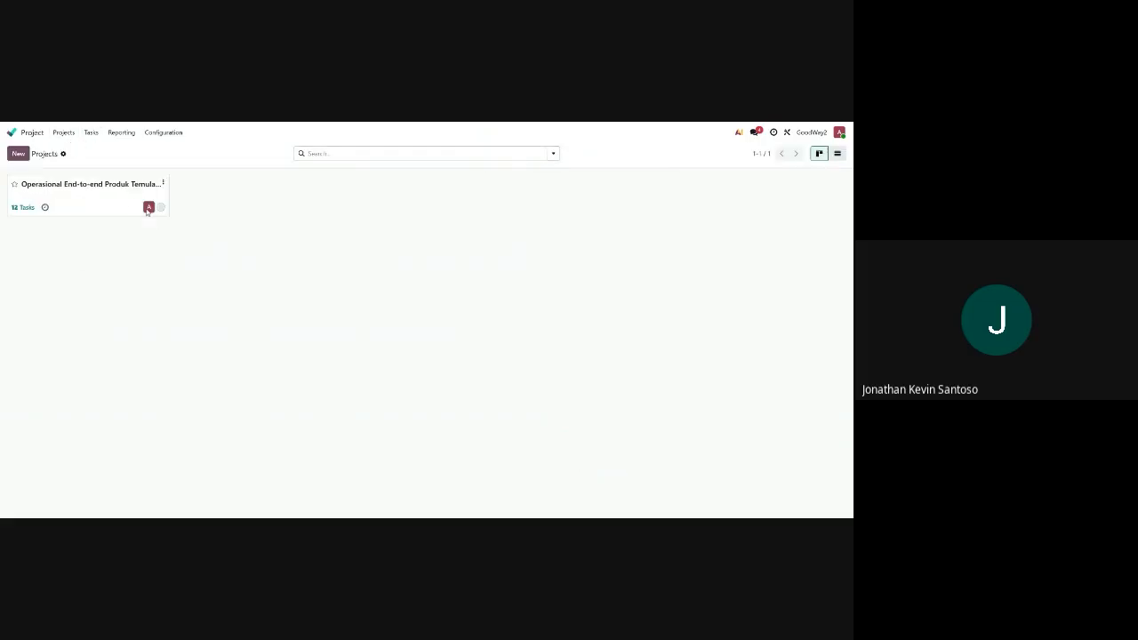
# Review the Pengelolaan karyawan and Pengelolaan keuangan tasks, the latter Done with a Jul 11 deadline
pyautogui.click(129, 206)
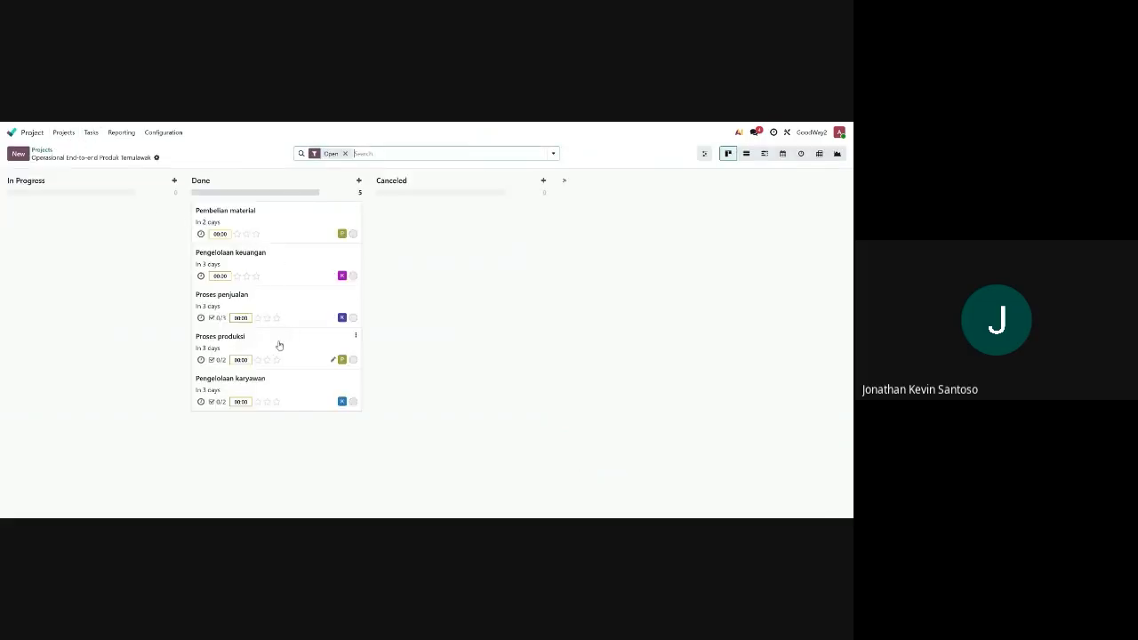
pyautogui.click(291, 388)
pyautogui.click(63, 132)
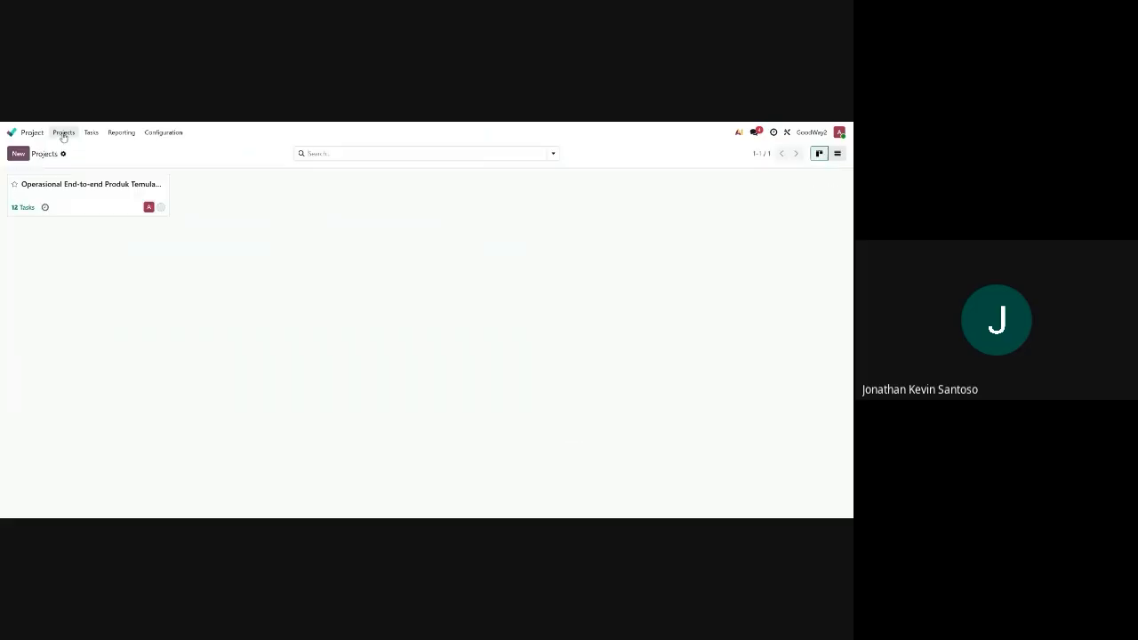
pyautogui.click(96, 200)
pyautogui.click(264, 267)
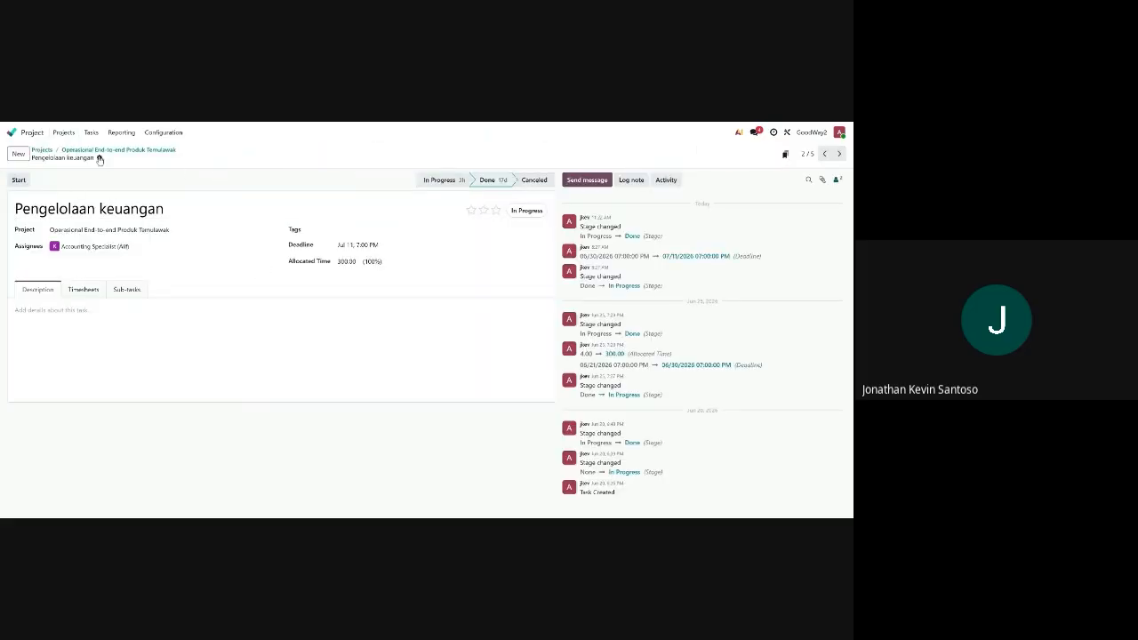
# Check the timesheet hours logged on the Pembelian material and Proses produksi tasks
pyautogui.click(64, 133)
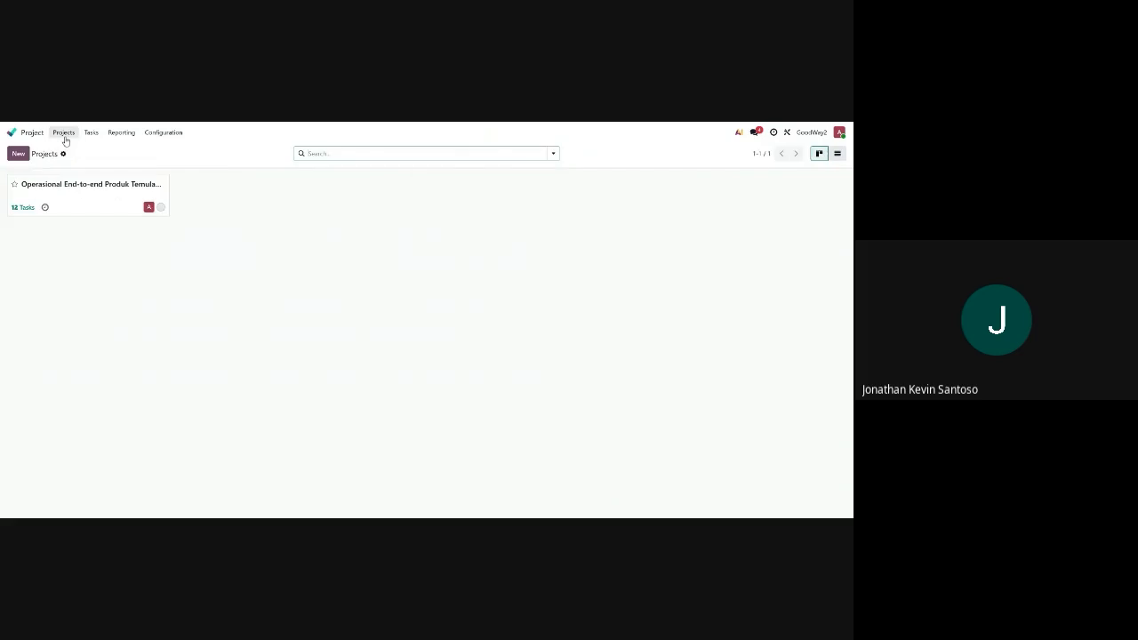
pyautogui.click(75, 187)
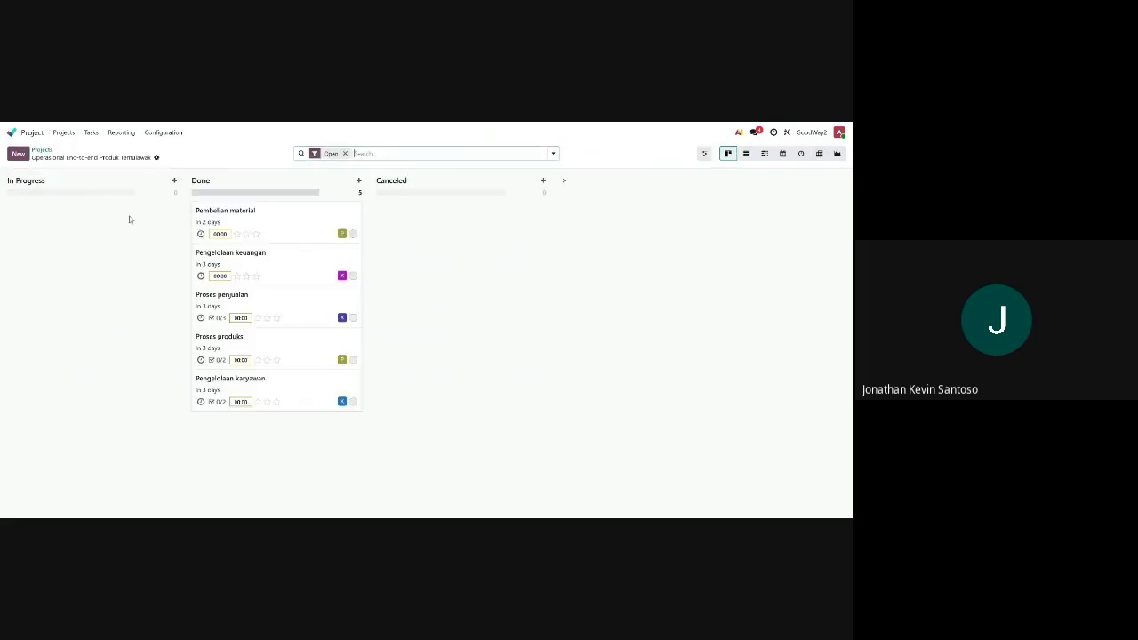
pyautogui.click(271, 220)
pyautogui.click(82, 289)
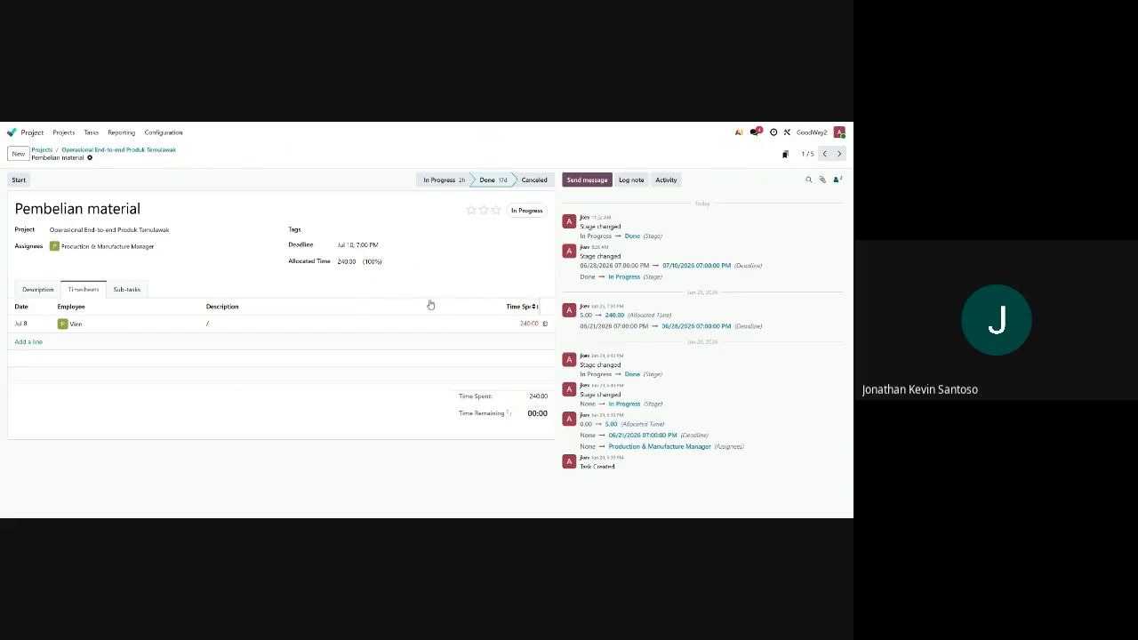
pyautogui.click(64, 133)
pyautogui.click(87, 204)
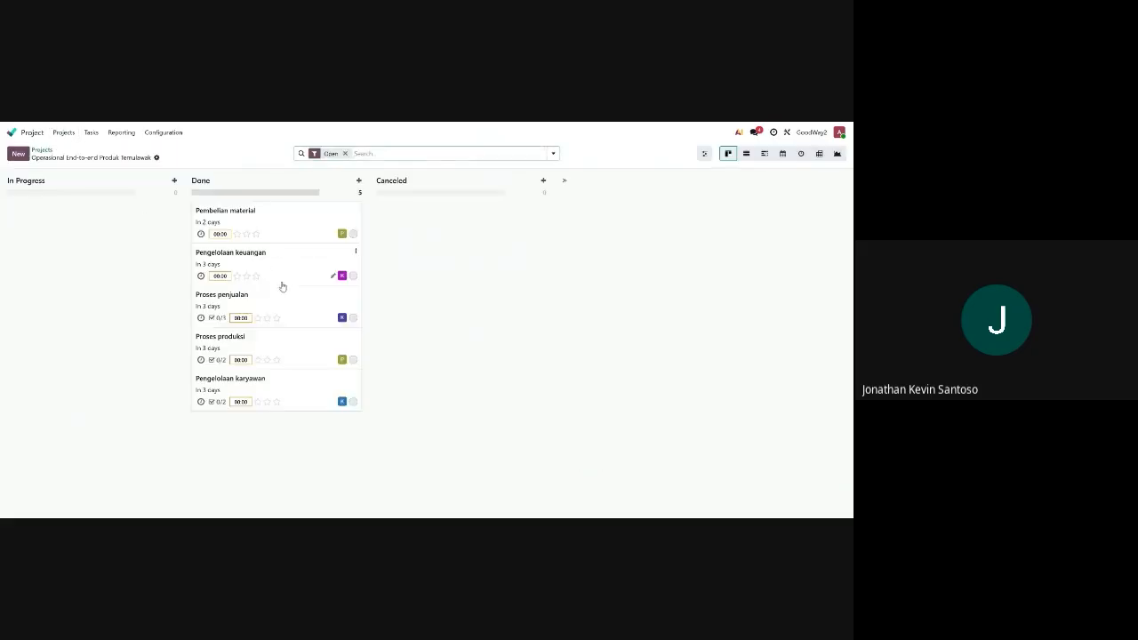
pyautogui.click(290, 348)
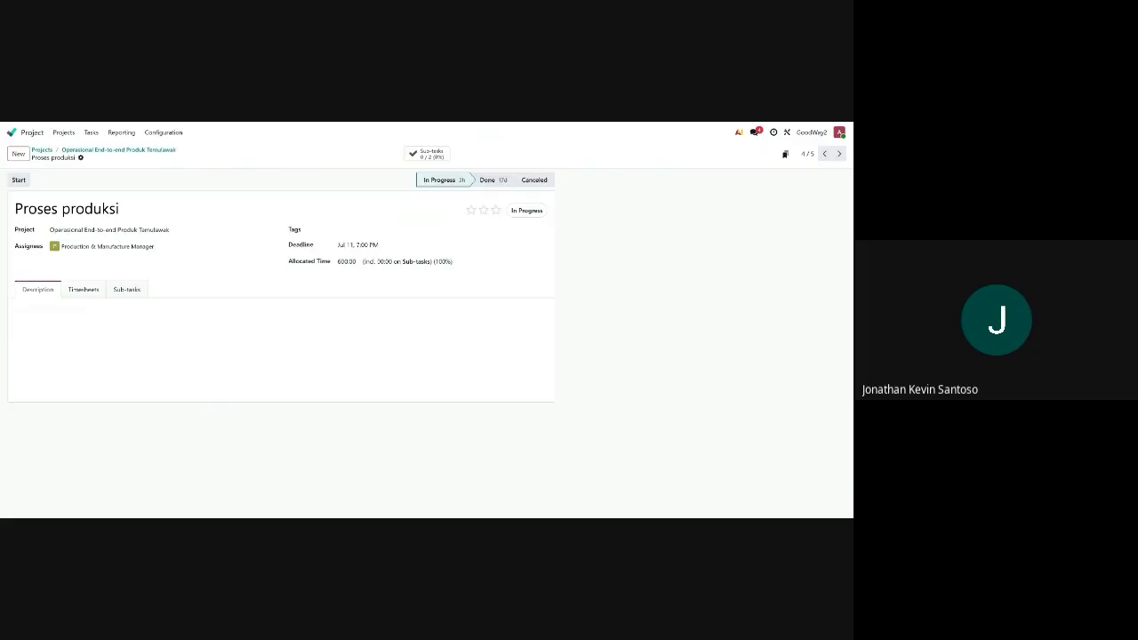
pyautogui.click(83, 289)
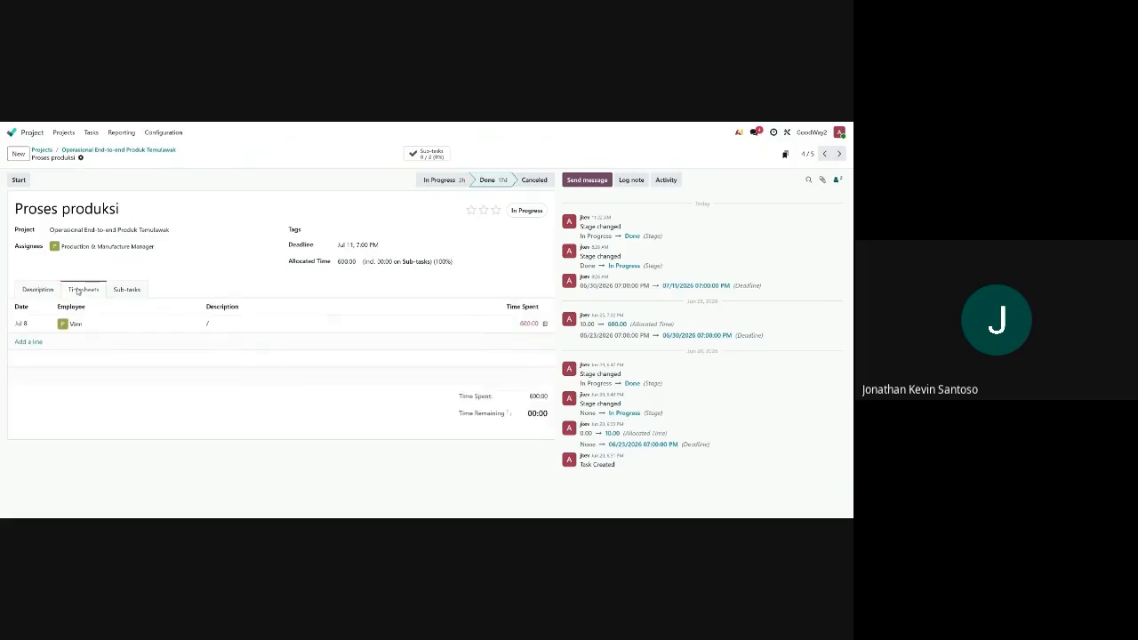
# Check the timesheet hours logged on the Proses penjualan and Pengelolaan keuangan tasks
pyautogui.click(64, 133)
pyautogui.click(109, 206)
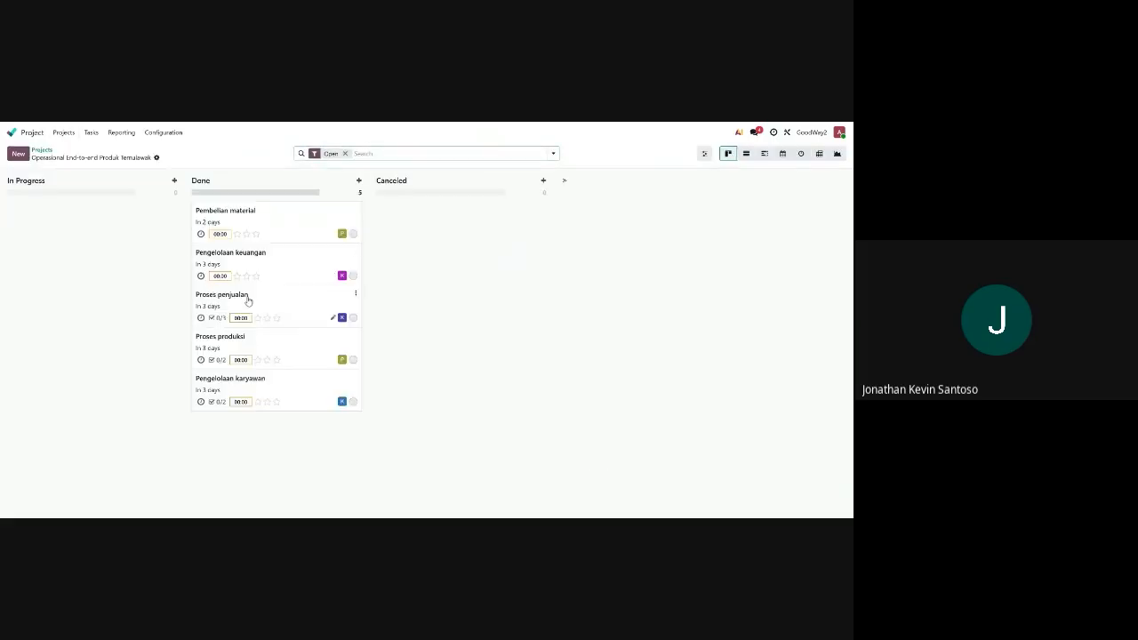
pyautogui.click(248, 301)
pyautogui.click(85, 290)
pyautogui.click(62, 133)
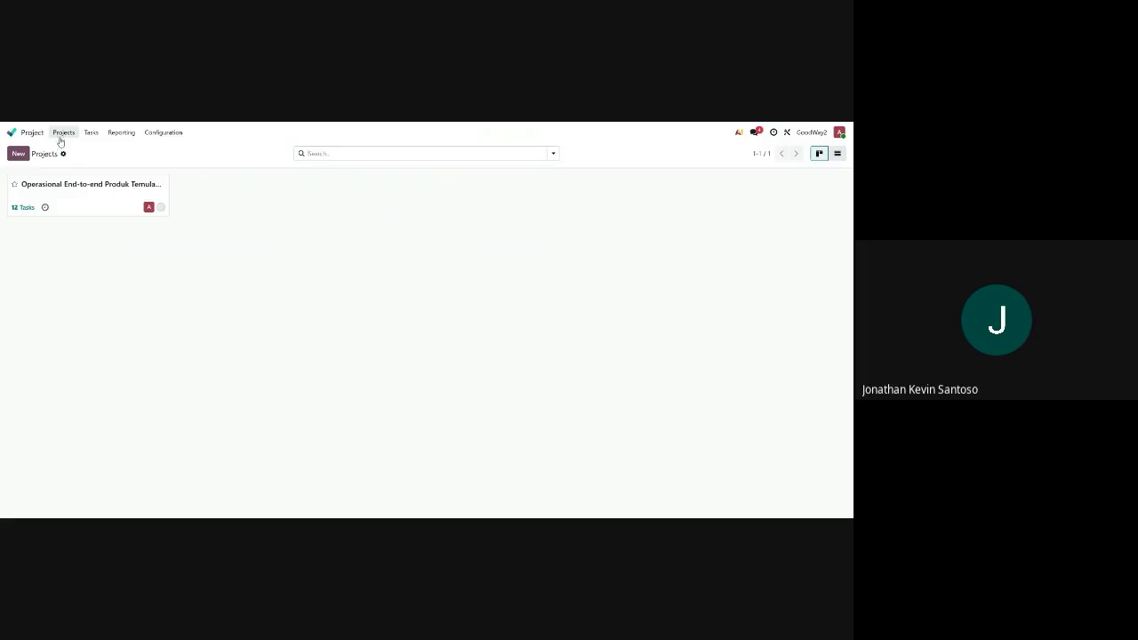
pyautogui.click(71, 189)
pyautogui.click(249, 256)
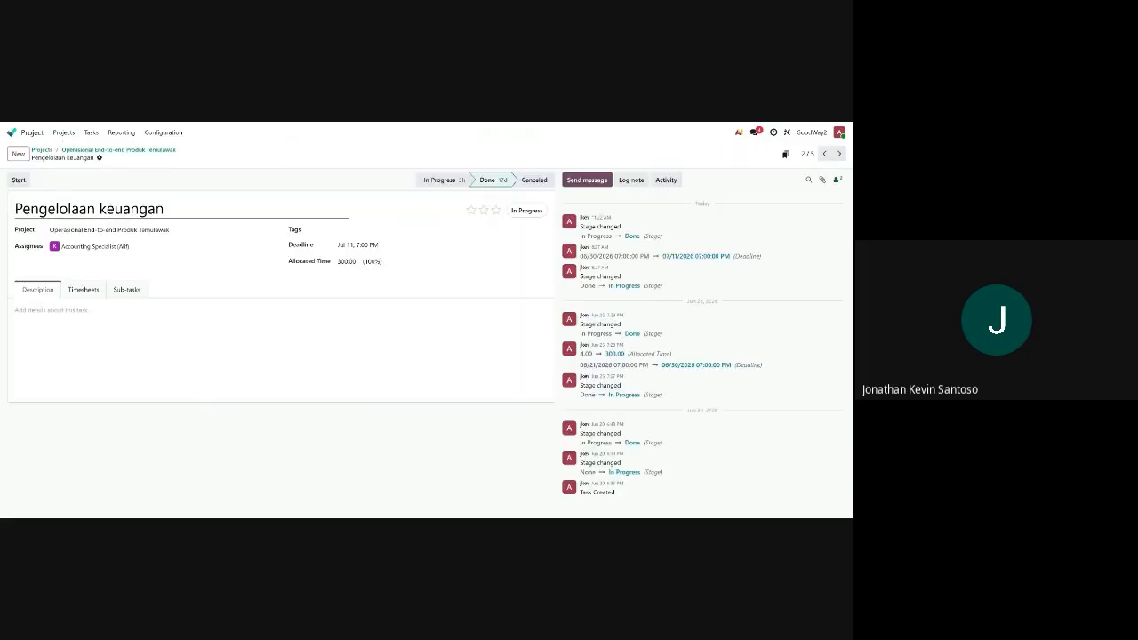
pyautogui.click(85, 289)
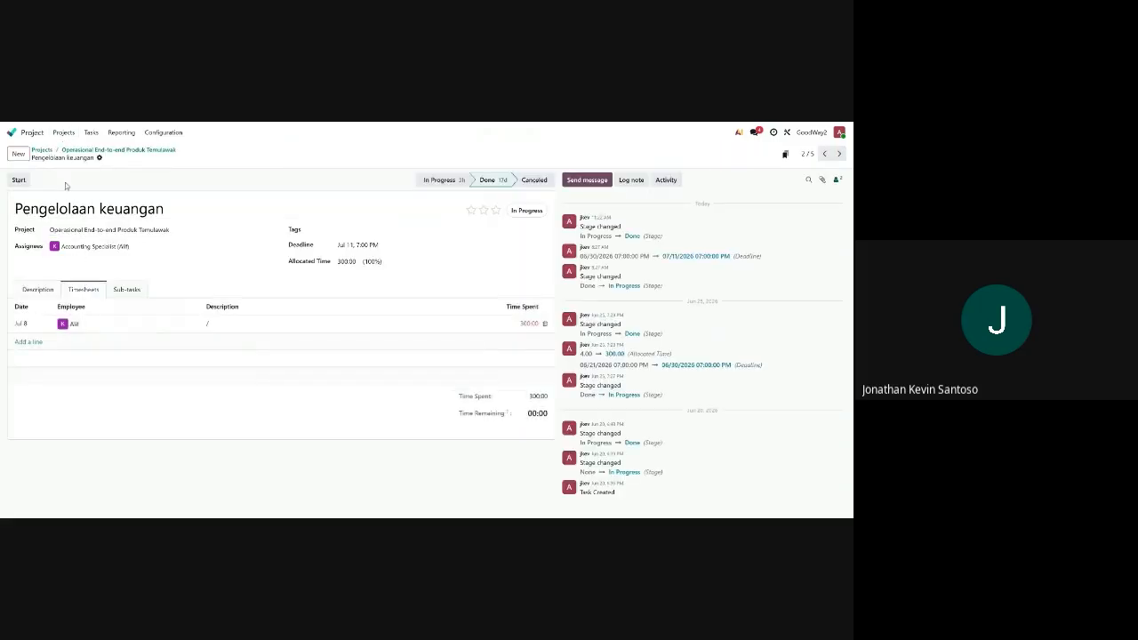
# Check the Pengelolaan karyawan timesheet hours, then leave Project for the main app overview
pyautogui.click(63, 133)
pyautogui.click(72, 186)
pyautogui.click(238, 378)
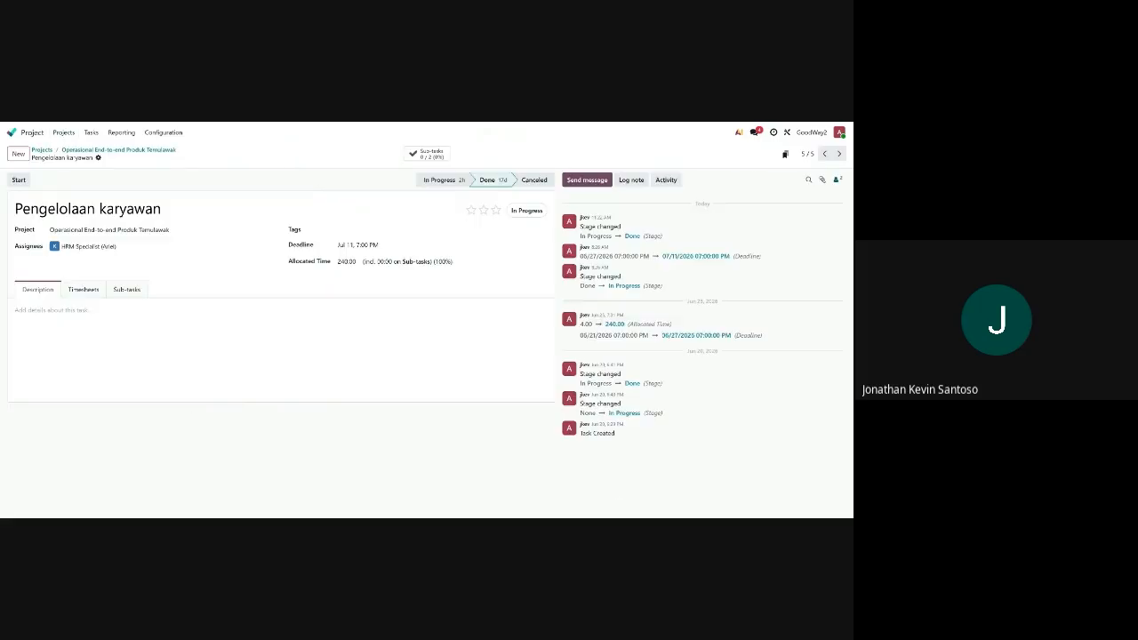
pyautogui.click(85, 291)
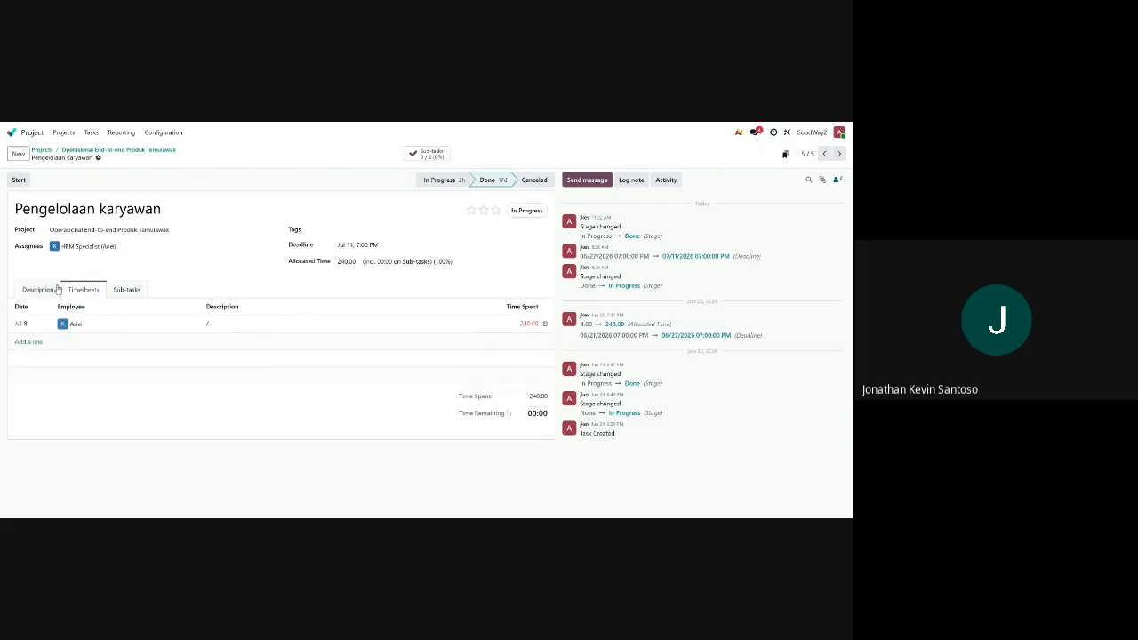
pyautogui.click(63, 132)
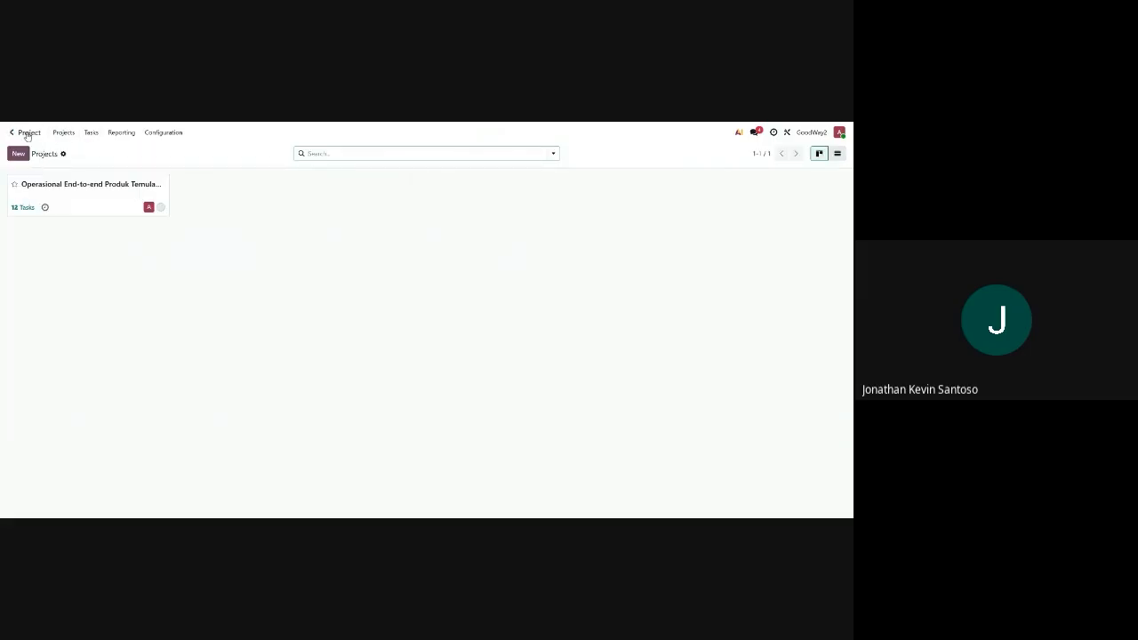
pyautogui.click(28, 135)
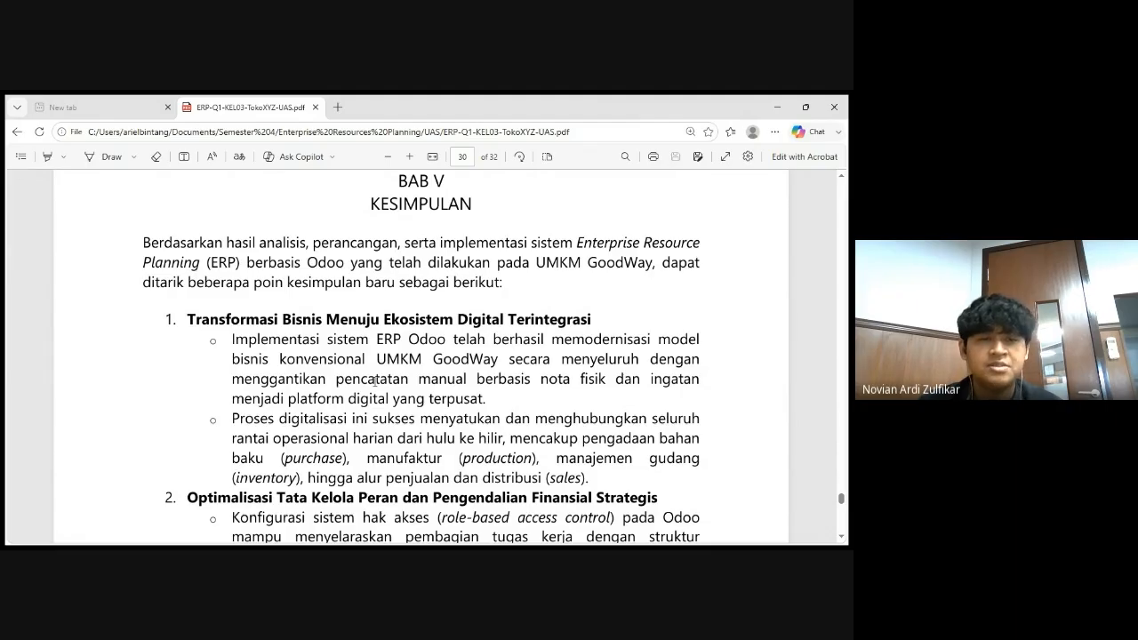
# Read BAB V conclusion points 1 and 2 on role-based access and real-time inventory transparency
pyautogui.scroll(-3, 374, 380)
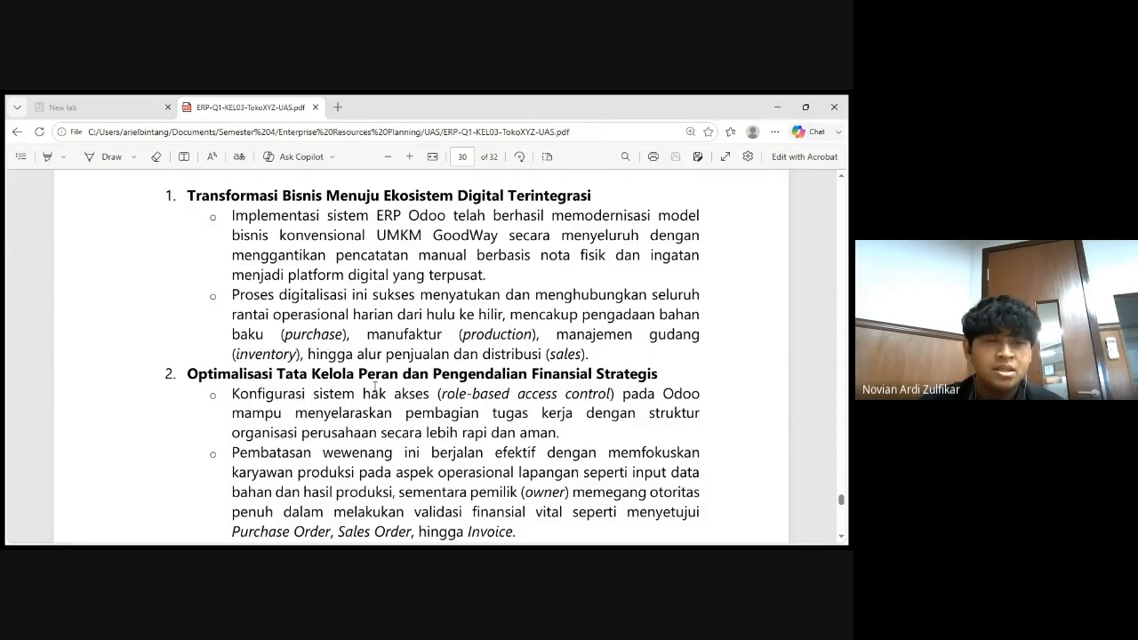
pyautogui.scroll(-3, 374, 386)
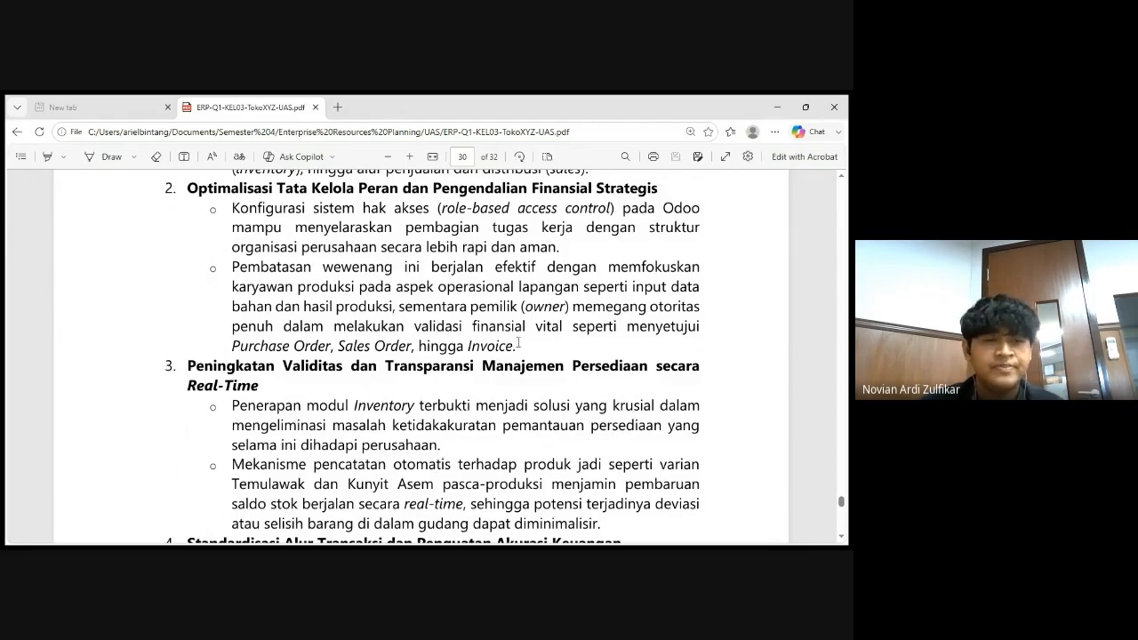
# Read conclusion points 3 and 4 and the closing summary paragraph on page 31
pyautogui.scroll(-2, 517, 342)
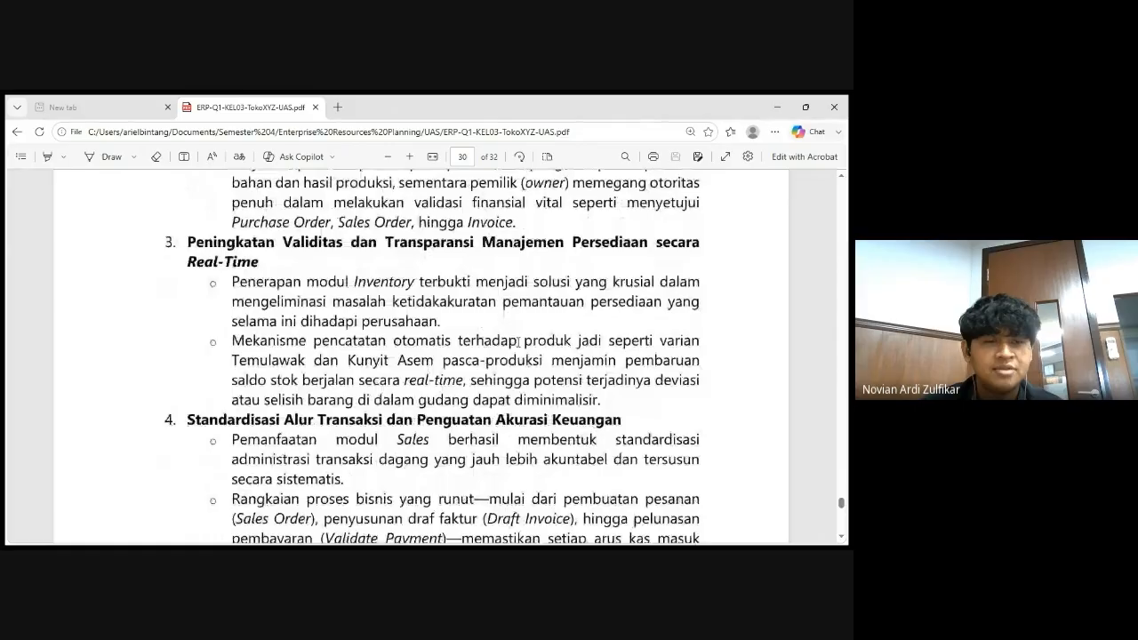
pyautogui.scroll(-2, 518, 340)
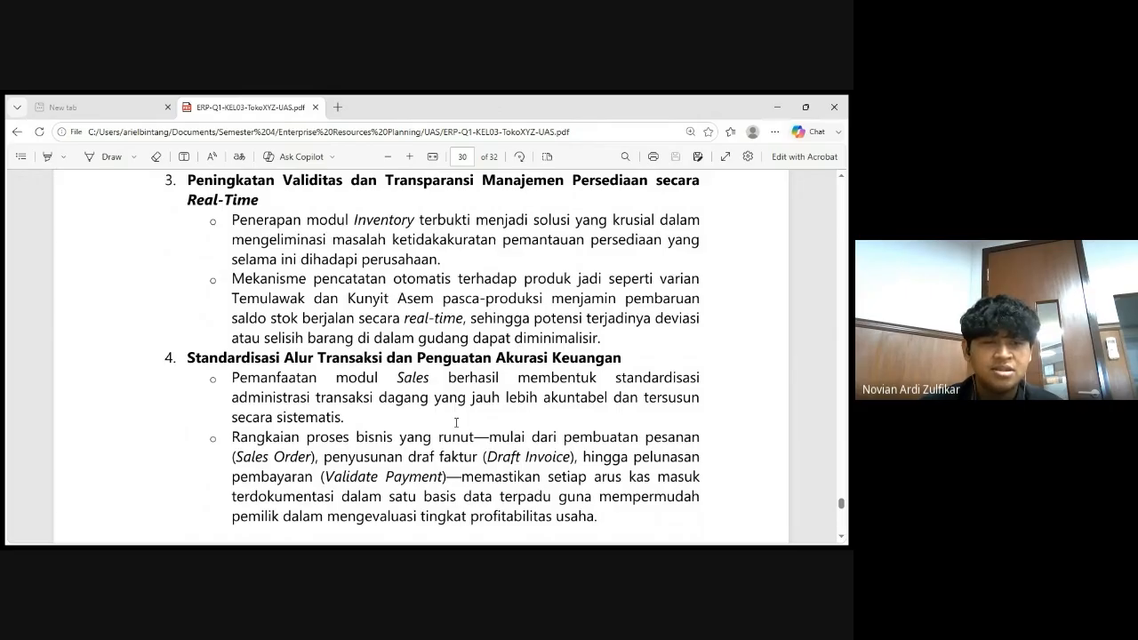
pyautogui.scroll(-1, 514, 345)
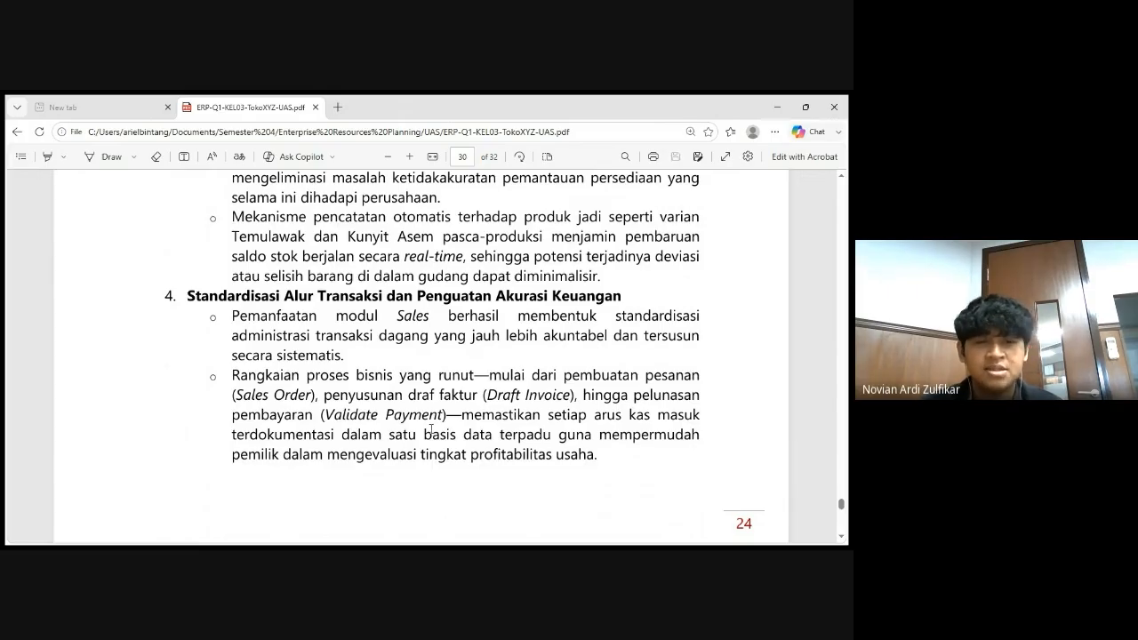
pyautogui.scroll(-1, 431, 429)
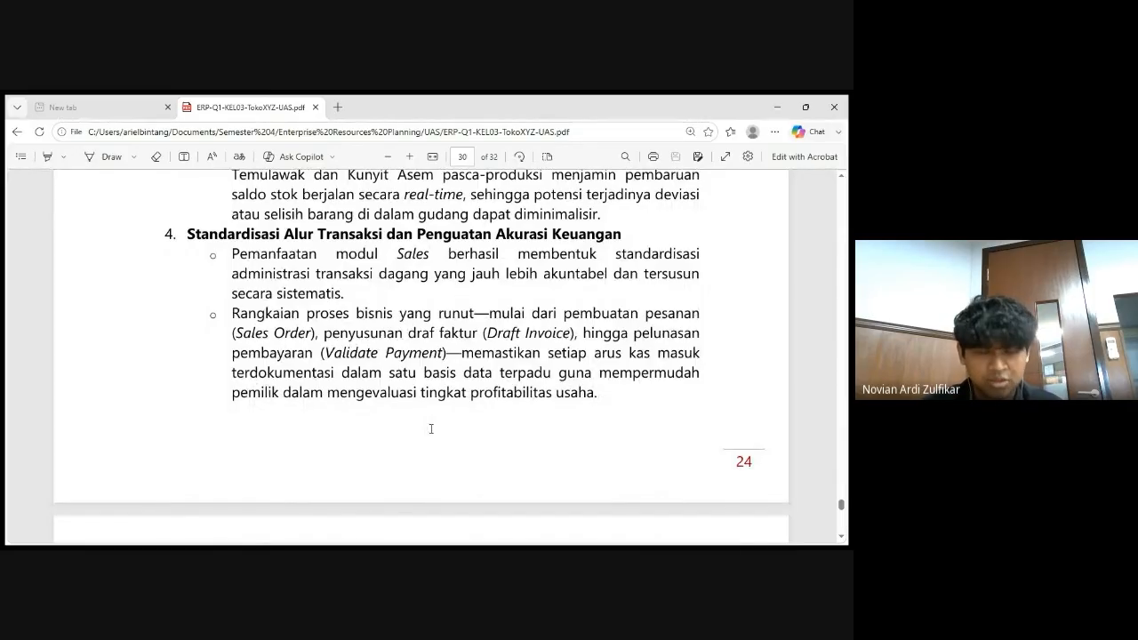
pyautogui.scroll(-4, 431, 429)
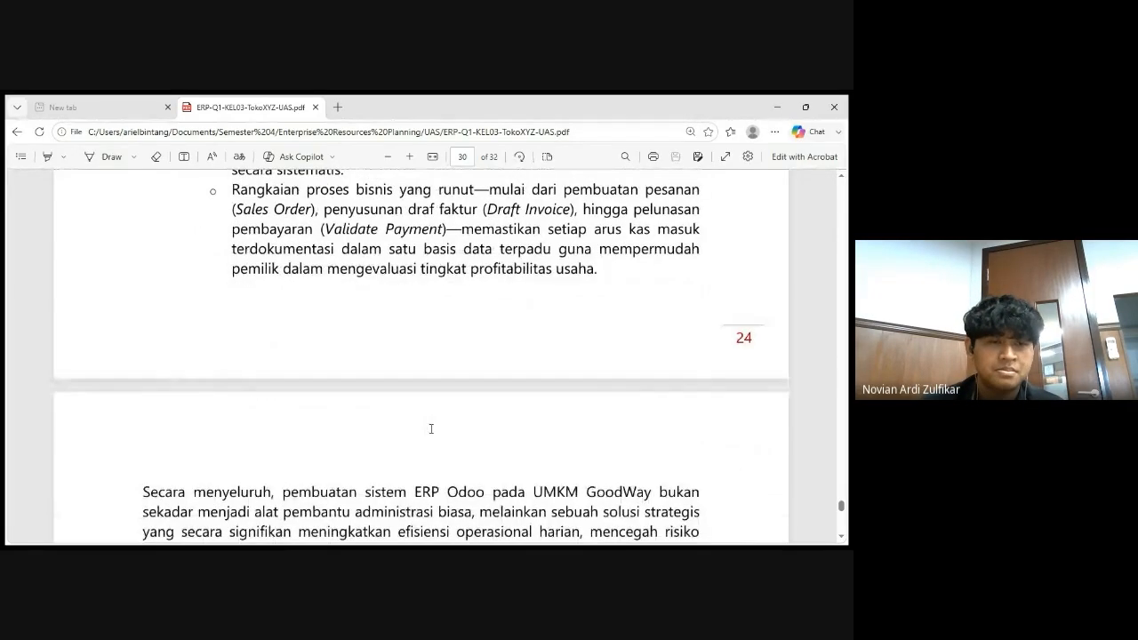
pyautogui.scroll(-1, 431, 429)
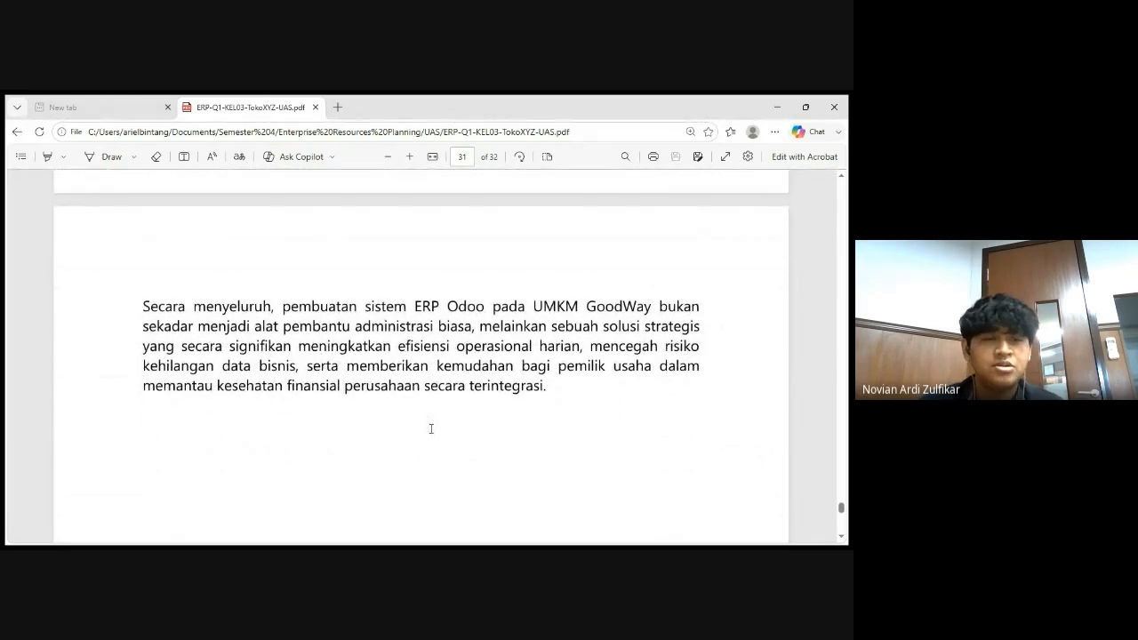